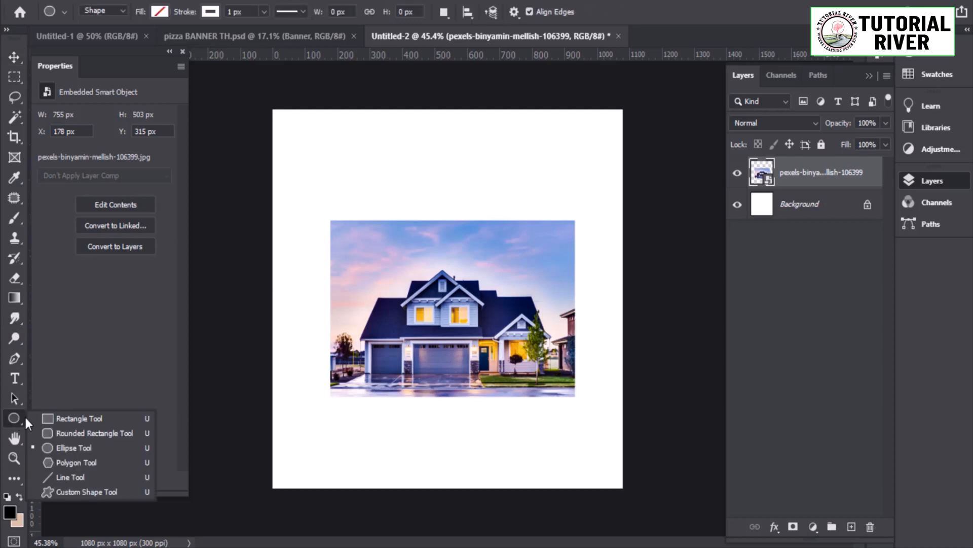
- Draw an upright rectangle about 340 × 632 px over the upper middle of the canvas and fill it with purple 8376ff
left_click(61, 415)
left_click_drag(393, 77, 504, 298)
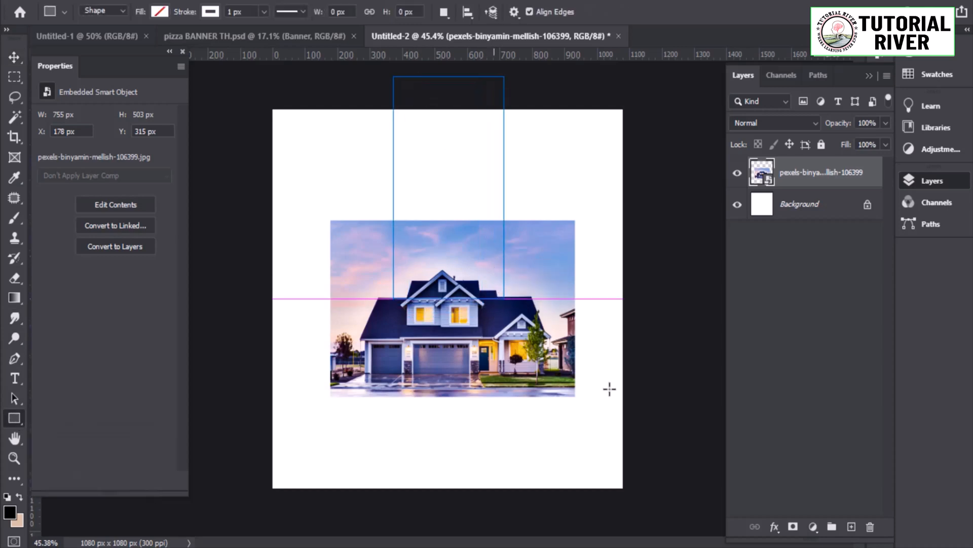
left_click(159, 12)
left_click(248, 41)
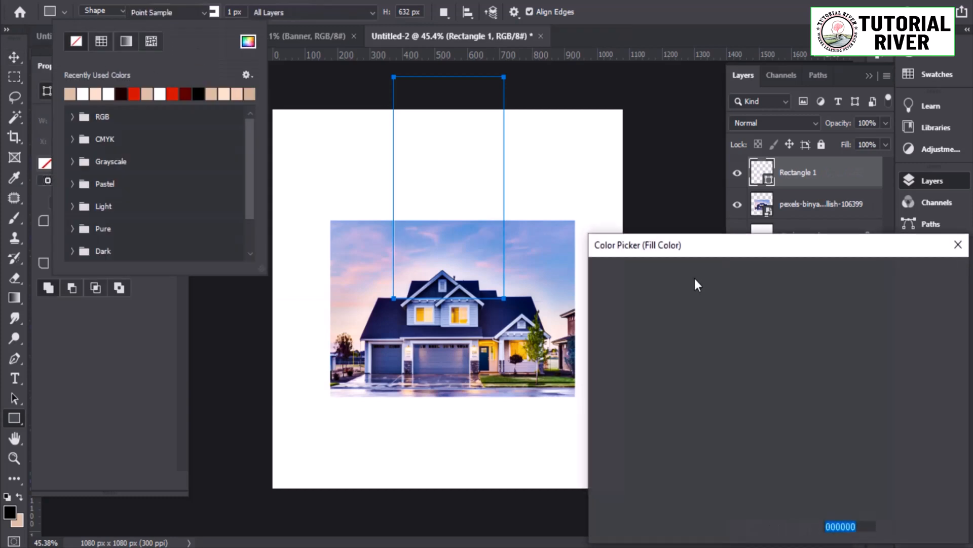
left_click(793, 344)
left_click(694, 281)
left_click(929, 276)
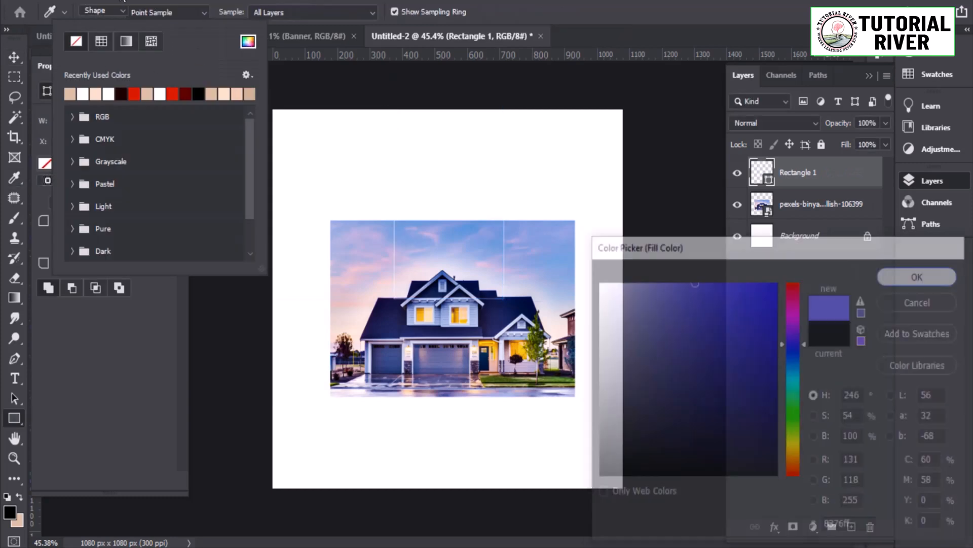
- Place the rectangle layer beneath the house photo and shift the photo slightly down the canvas
left_click(14, 56)
left_click_drag(807, 172, 803, 215)
left_click_drag(517, 323, 514, 356)
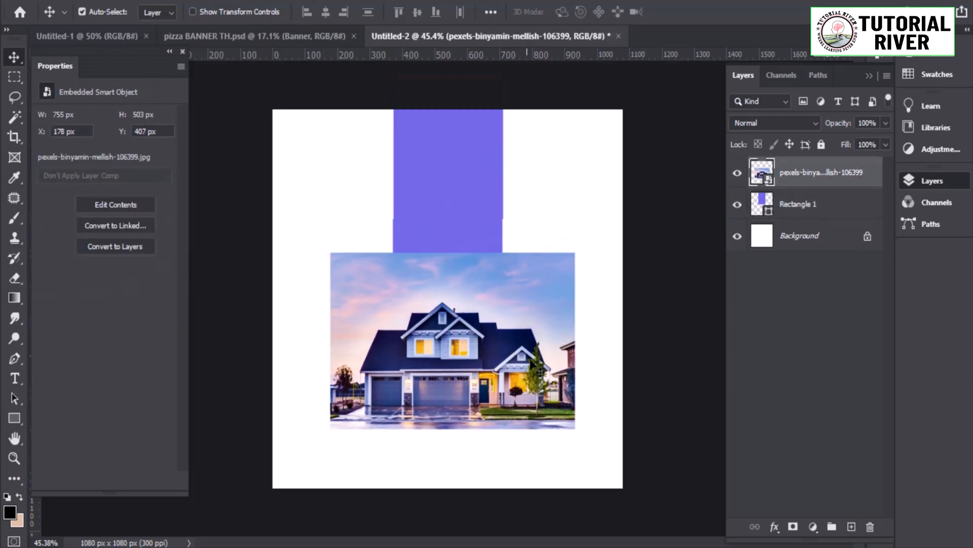
mouse_move(467, 242)
left_mouse_down()
mouse_move(453, 238)
mouse_move(544, 259)
mouse_move(453, 246)
left_mouse_up()
left_click_drag(497, 338, 497, 318)
- Scale the purple rectangle up to about 392 × 729 px and centre it horizontally on the canvas
left_click(444, 207)
key("ctrl+t")
left_click_drag(401, 208, 388, 209)
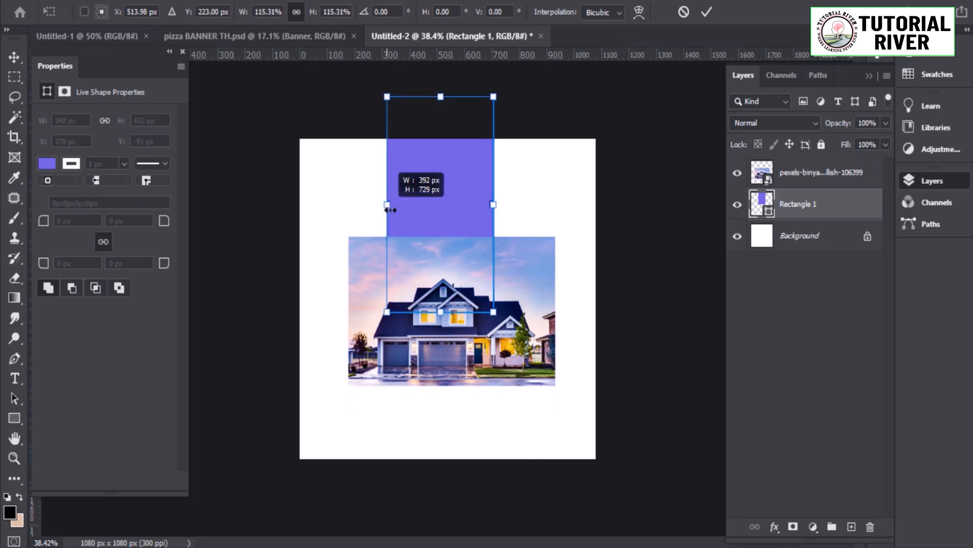
left_click_drag(453, 220, 439, 208)
key("Return")
scroll(458, 215, "up", 1)
left_click(491, 12)
left_click(529, 177)
key("ctrl+minus")
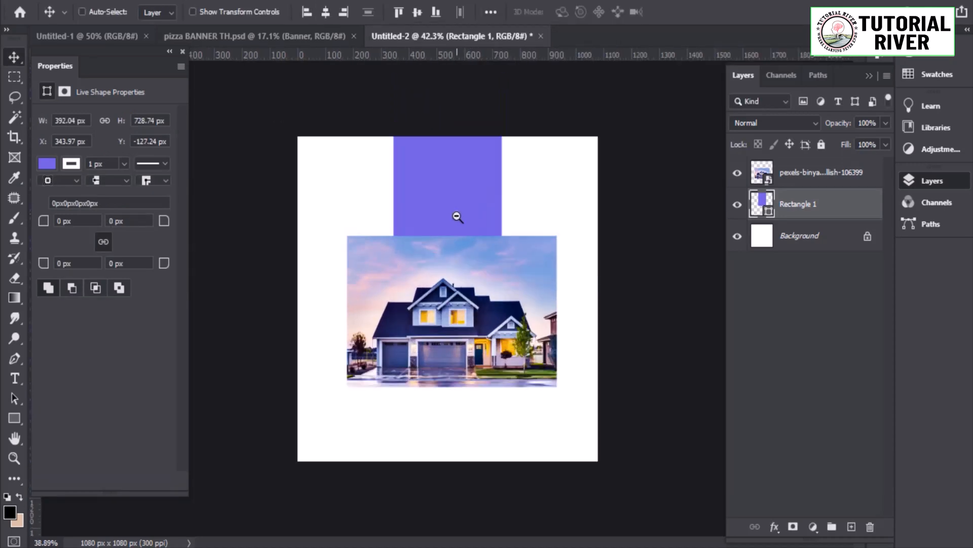
- Change the rectangle's fill to blue (RGB 87, 111, 255) and move it 16 px to the right
left_click(47, 164)
left_click(227, 193)
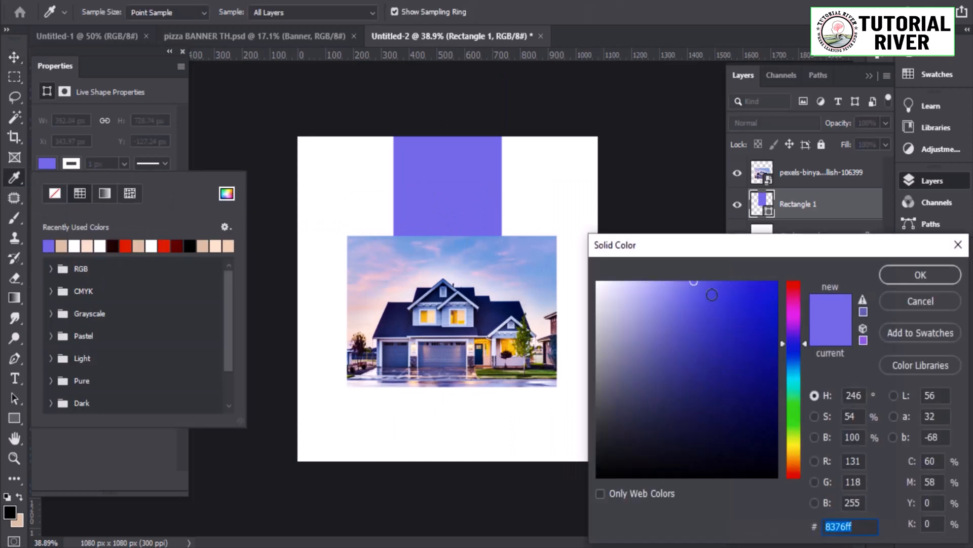
left_click(794, 352)
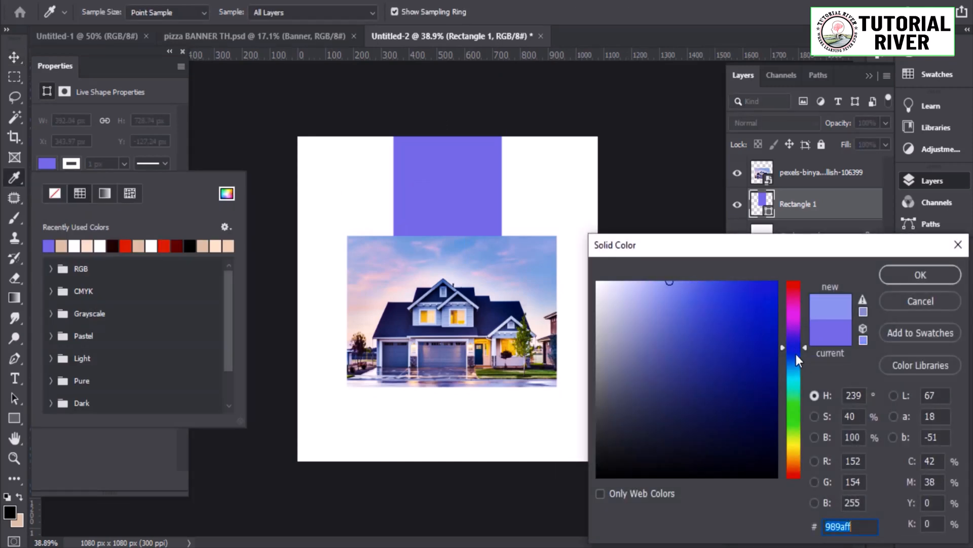
left_click_drag(796, 354, 796, 345)
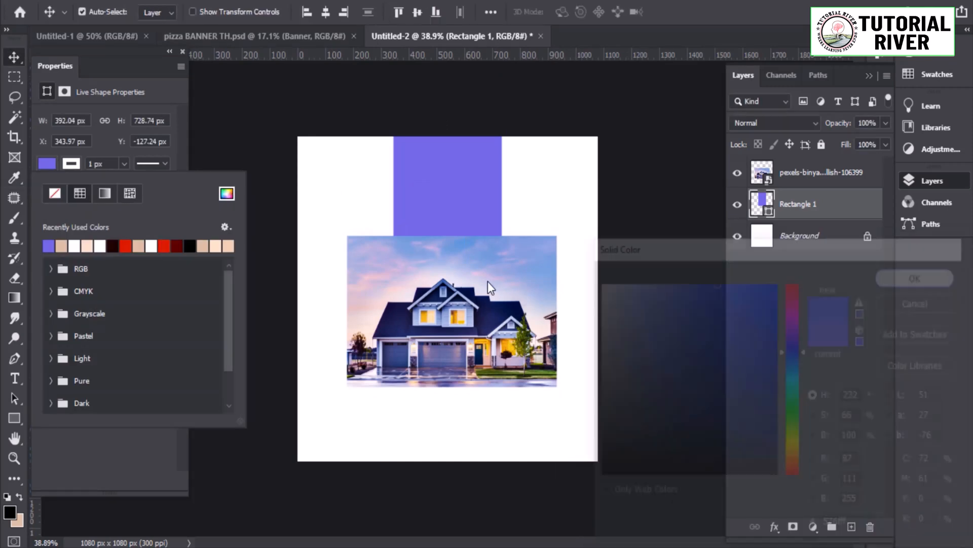
left_click_drag(453, 178, 460, 178)
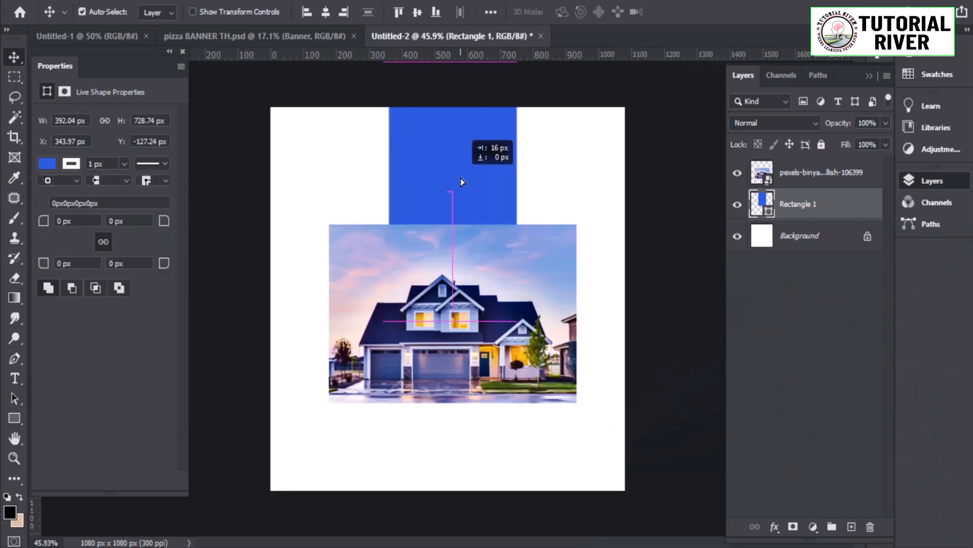
scroll(461, 178, "up", 1)
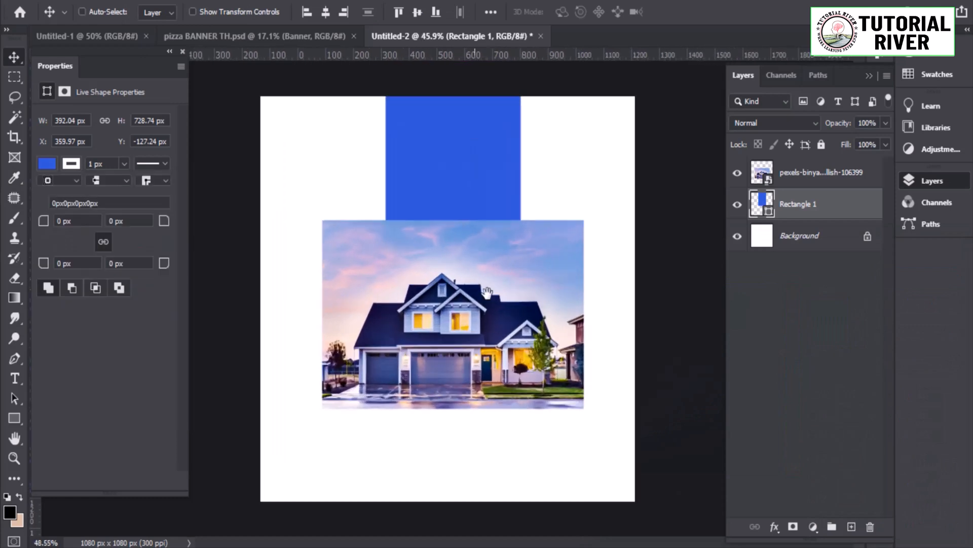
- Draw a rectangle about 743 × 468 px over the house photo, with 27 px corner radii, no stroke and the recent blue as fill
left_click(522, 287)
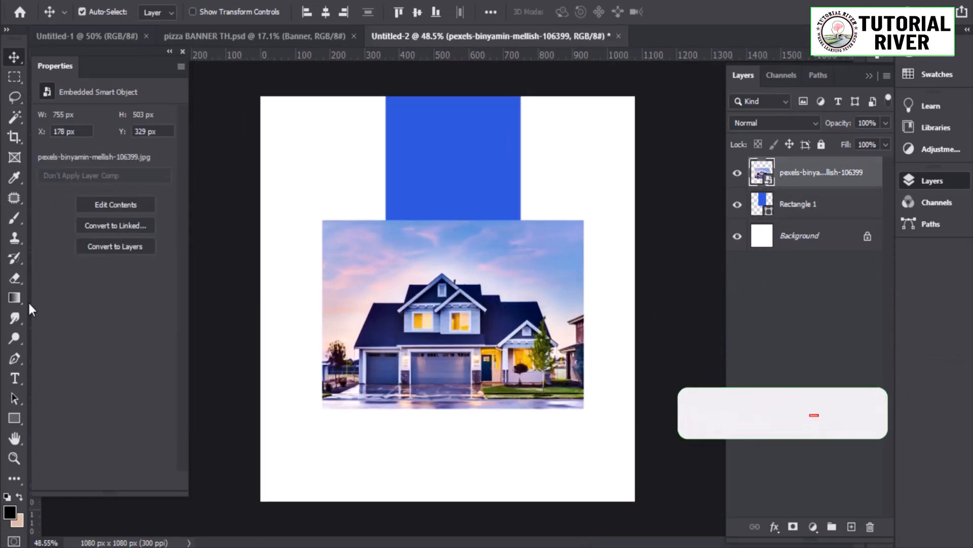
left_click(14, 418)
left_click(76, 421)
left_click_drag(323, 226, 583, 402)
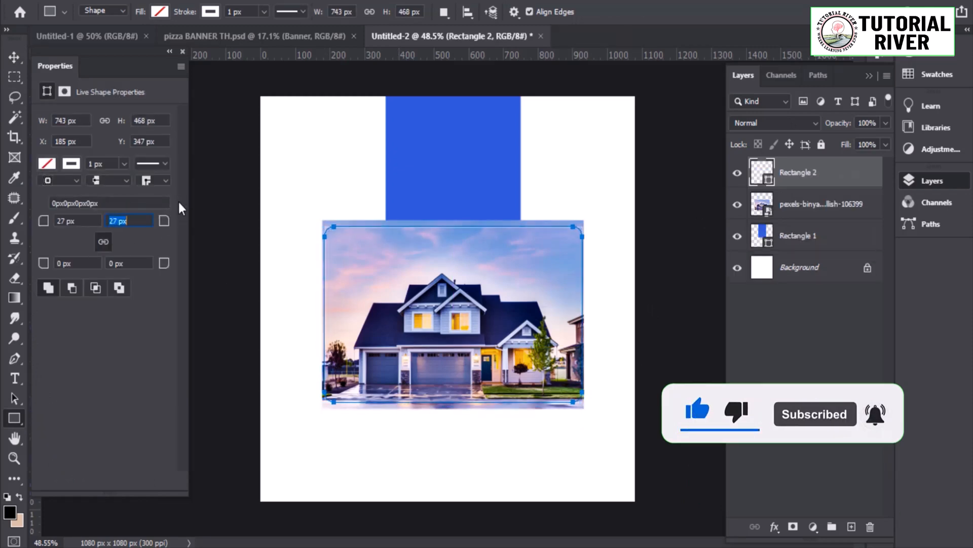
left_click(160, 11)
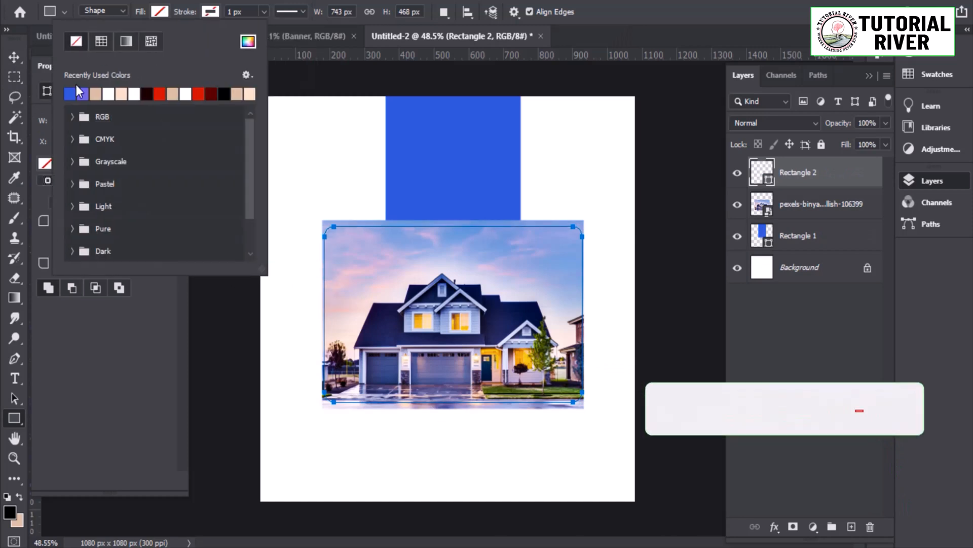
left_click(120, 94)
- Place the rounded rectangle layer beneath the house photo and clip the photo to it
left_click_drag(798, 172, 783, 212)
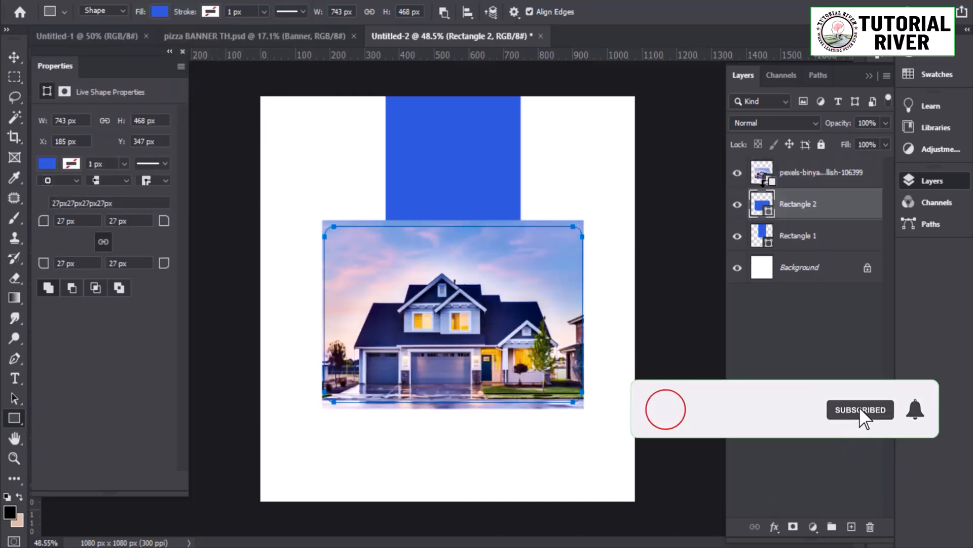
left_click(772, 188, "alt")
key("v")
scroll(578, 301, "up", 3)
- Add a 9 px outside stroke layer style to the rounded rectangle in the same blue as the upright rectangle
right_click(820, 221)
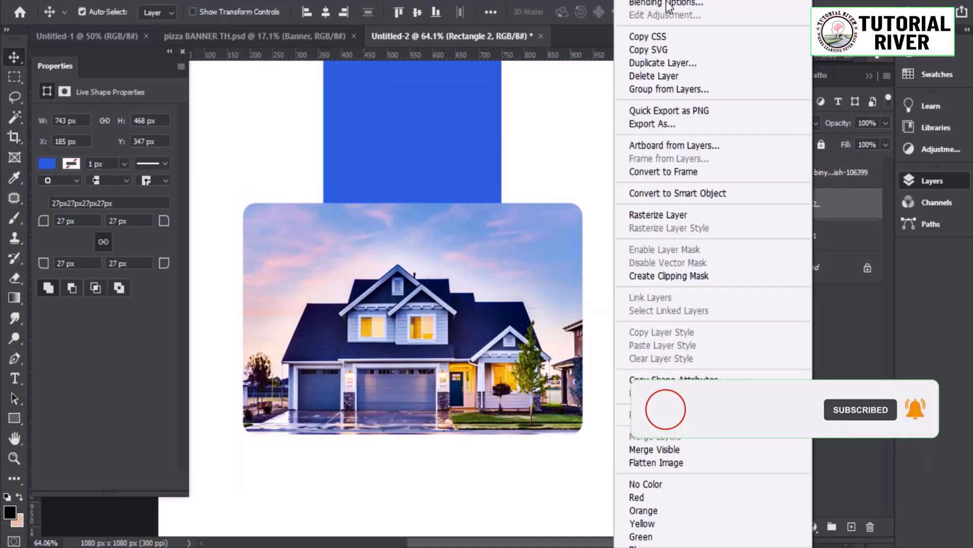
left_click(654, 7)
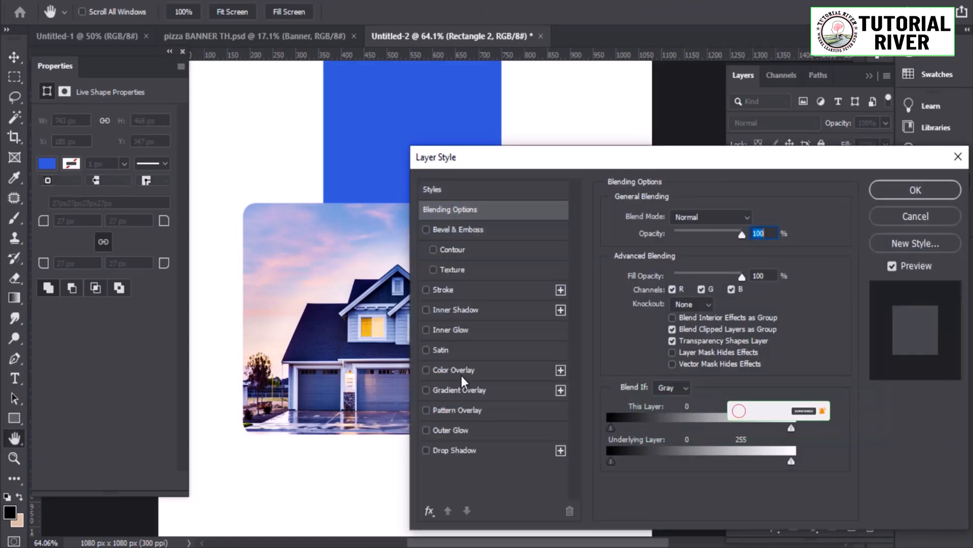
left_click(494, 292)
left_click(643, 325)
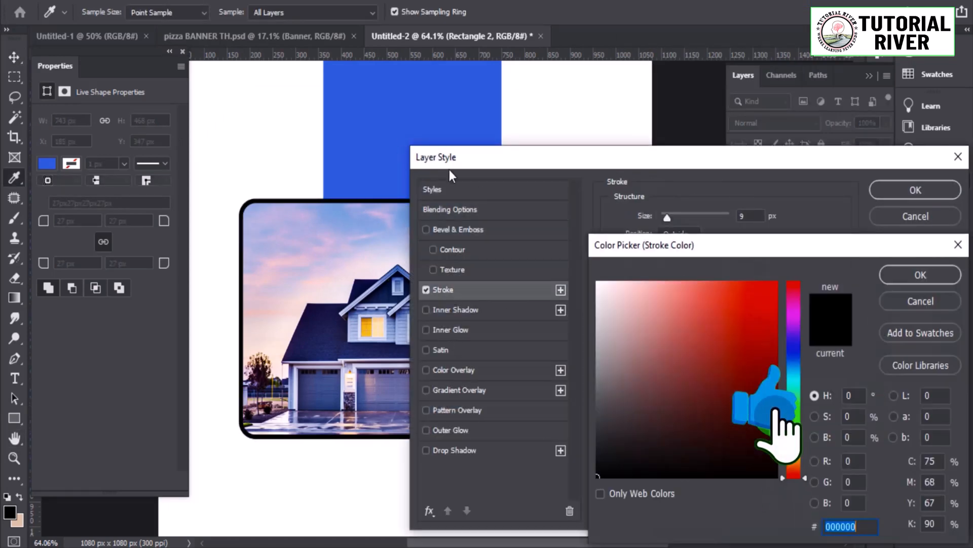
key("Return")
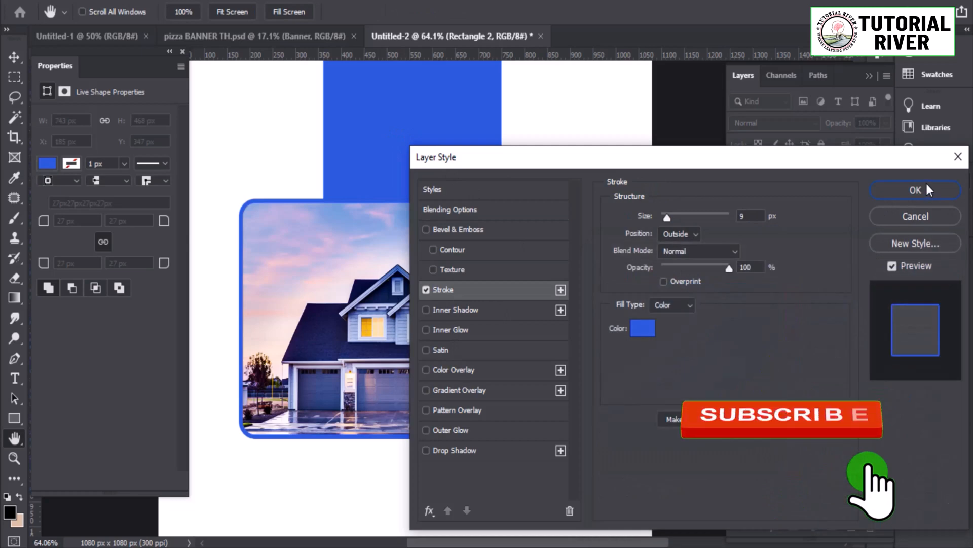
left_click(925, 185)
scroll(391, 211, "down", 5)
scroll(543, 297, "up", 5)
scroll(539, 279, "down", 2)
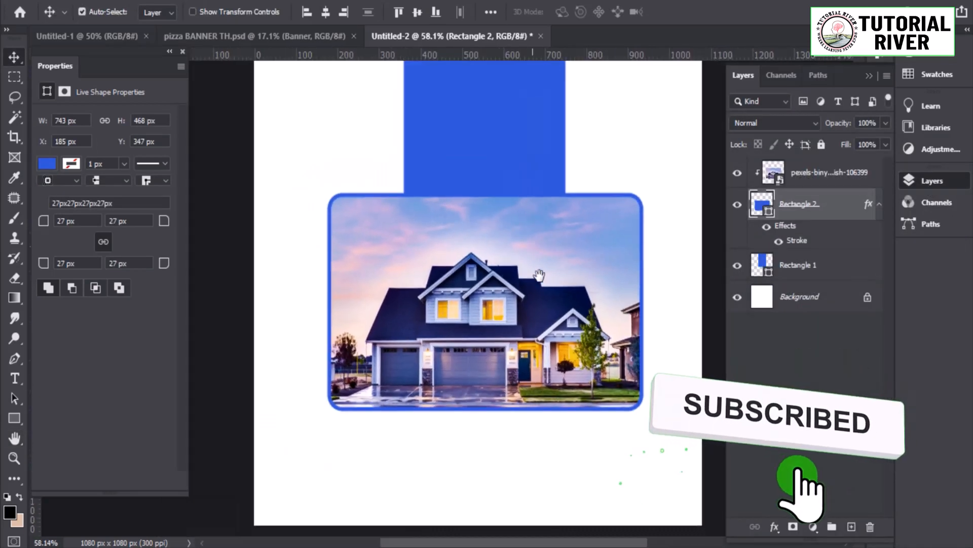
scroll(571, 288, "up", 1)
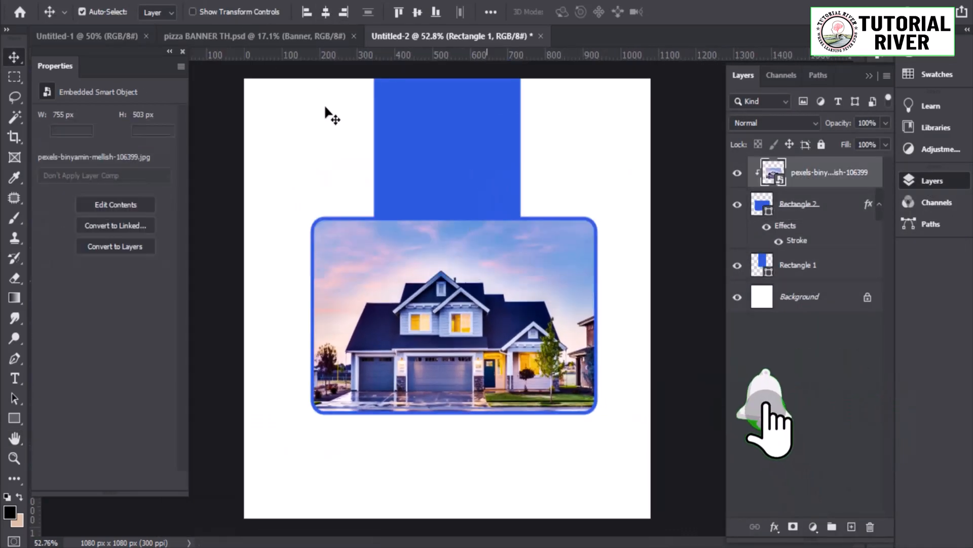
- Undo the last change, then centre the rounded rectangle and its clipped house photo horizontally on the canvas
key("ctrl+z")
left_click(806, 204)
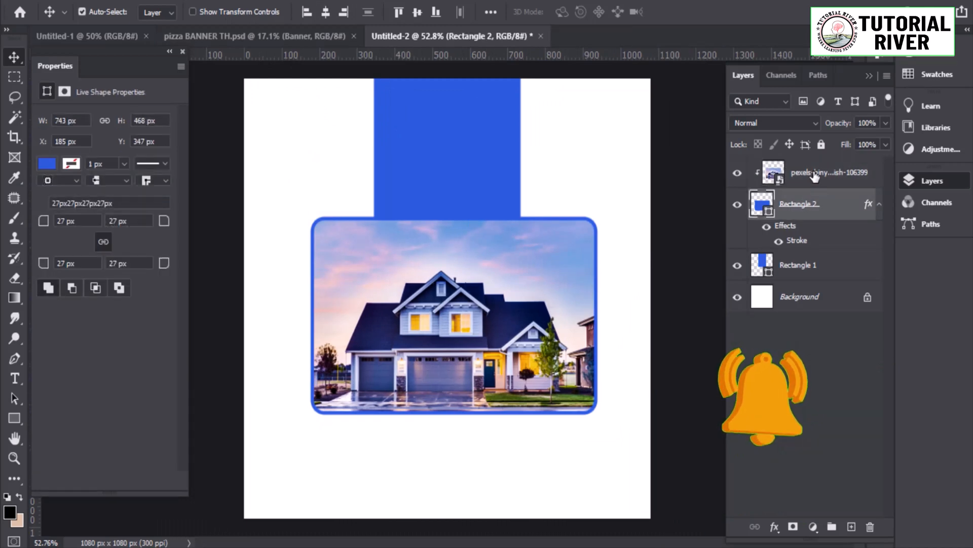
left_click(815, 175, "ctrl")
left_click(327, 18)
scroll(426, 223, "up", 1)
scroll(430, 231, "down", 2)
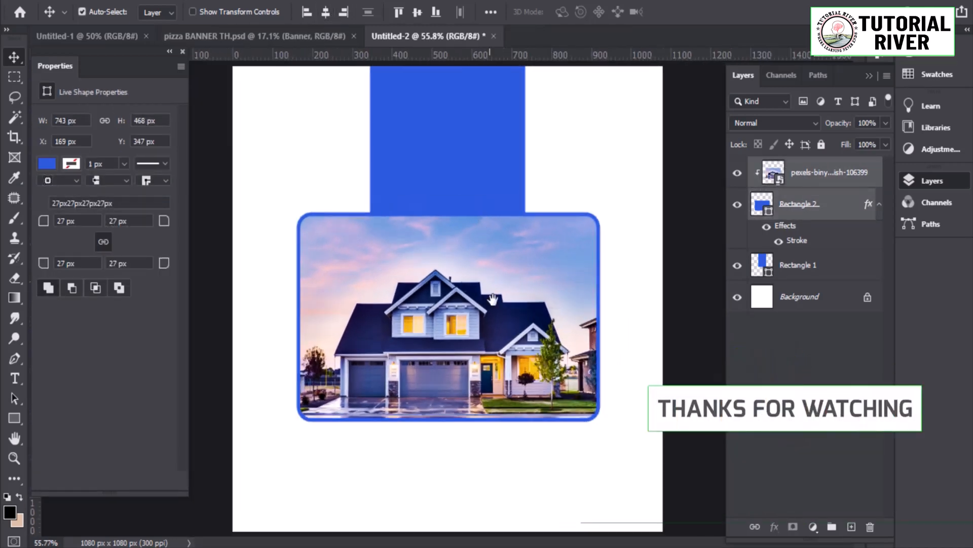
scroll(430, 231, "up", 2)
scroll(541, 309, "down", 2)
scroll(509, 368, "up", 1)
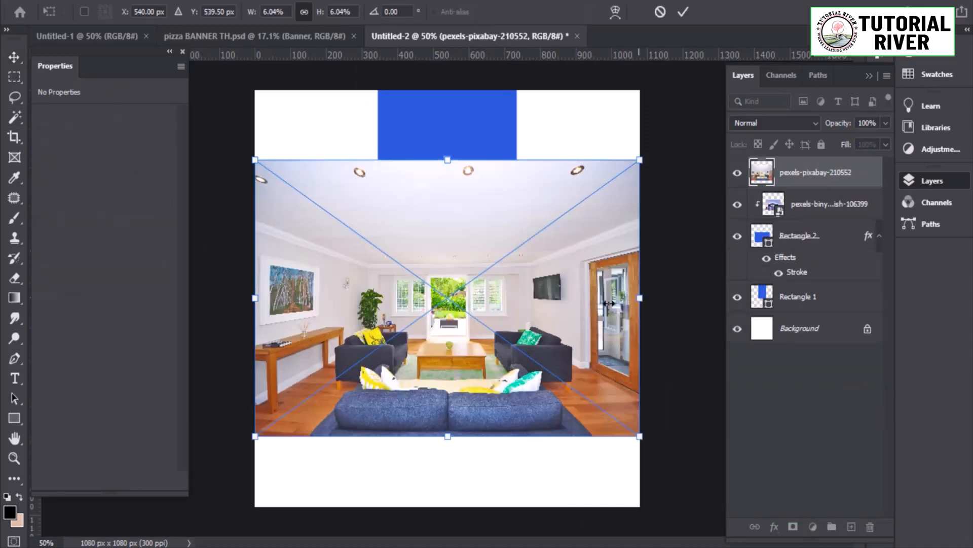
- Shrink the placed living-room photo to about 498 × 330 px and position it over the lower part of the house photo
left_click_drag(639, 298, 433, 303)
left_click_drag(380, 324, 474, 376)
left_click_drag(474, 376, 519, 405)
key("Return")
- Draw a circle about 246 px wide over the rounded frame's lower right corner, with no stroke and the recent blue as fill
scroll(532, 412, "up", 5)
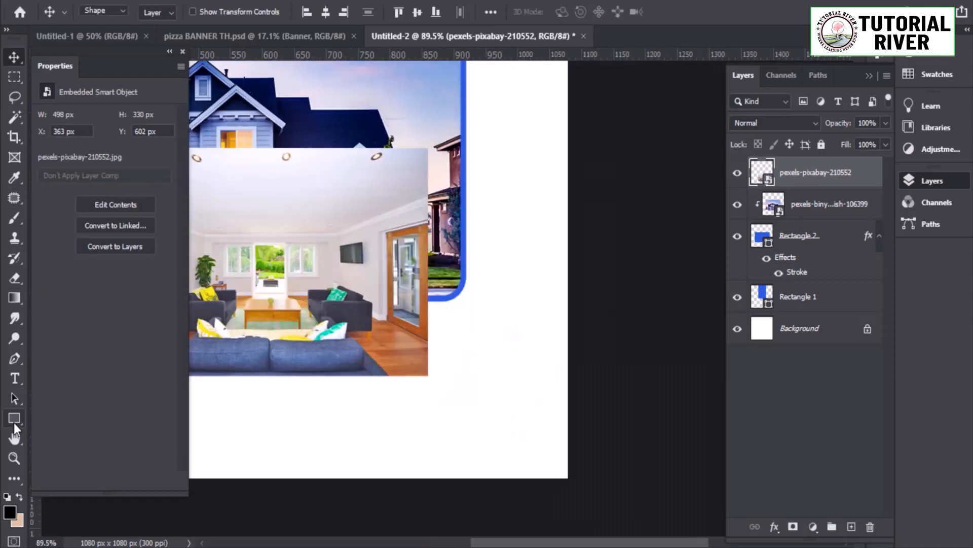
right_click(15, 424)
left_click(91, 450)
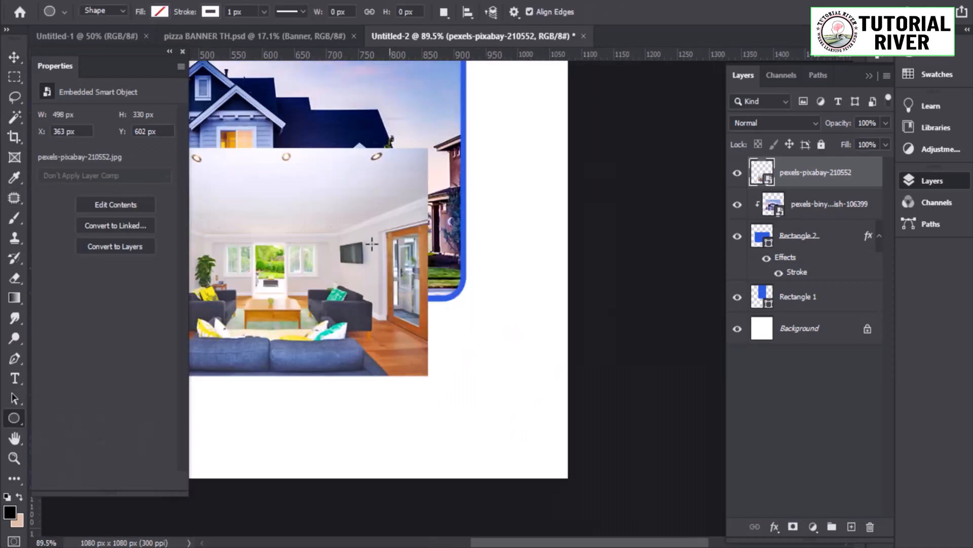
left_click_drag(366, 215, 533, 382)
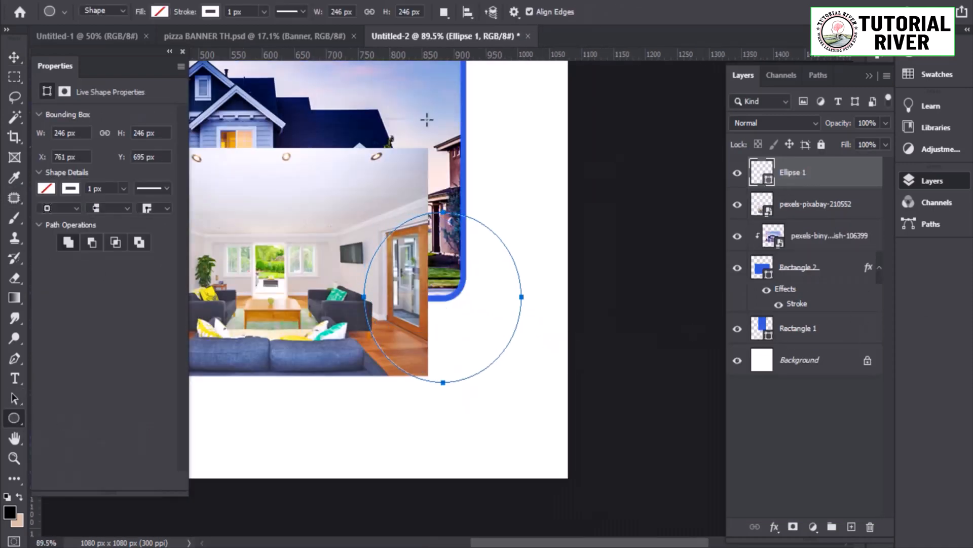
left_click(210, 11)
left_click(127, 41)
left_click(160, 11)
left_click(70, 94)
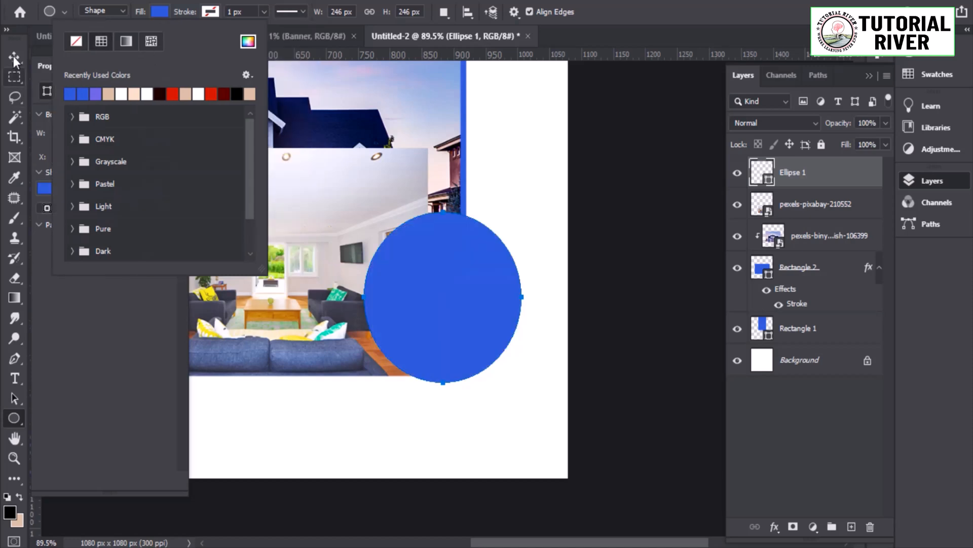
- Move the living-room photo over the circle, place the circle layer beneath it and clip the photo to the circle
left_click(14, 60)
left_click_drag(329, 266, 413, 283)
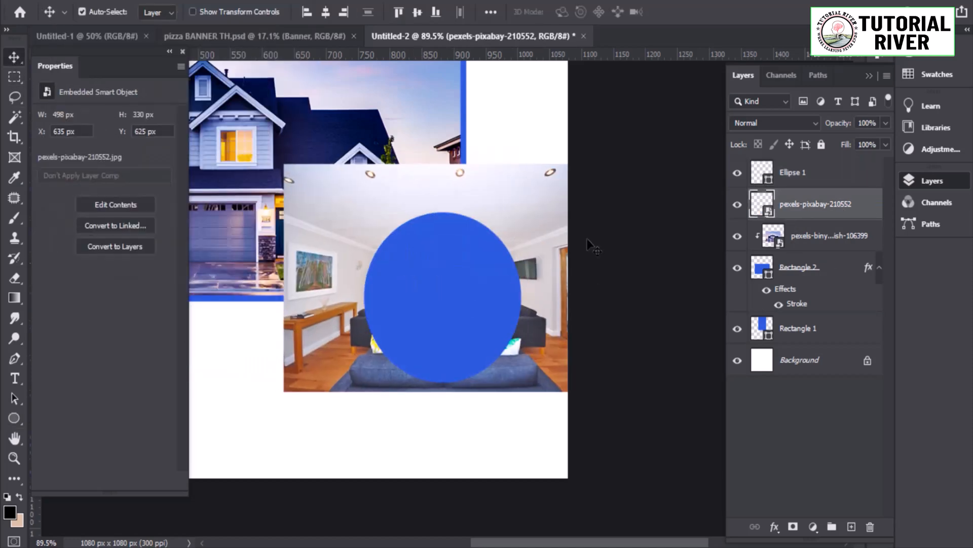
left_click_drag(792, 173, 792, 219)
left_click(768, 187, "alt")
- Scale the clipped living-room photo to about 370 × 246 px and position it to fill the whole circle
left_click(468, 305)
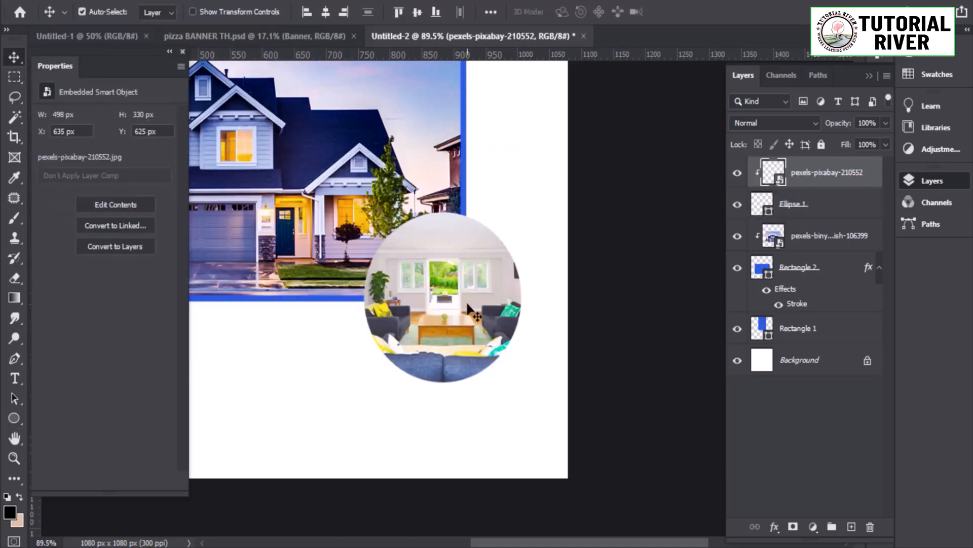
key("ctrl+t")
left_click_drag(600, 278, 534, 278)
mouse_move(464, 298)
left_mouse_down()
mouse_move(464, 314)
mouse_move(463, 298)
left_mouse_up()
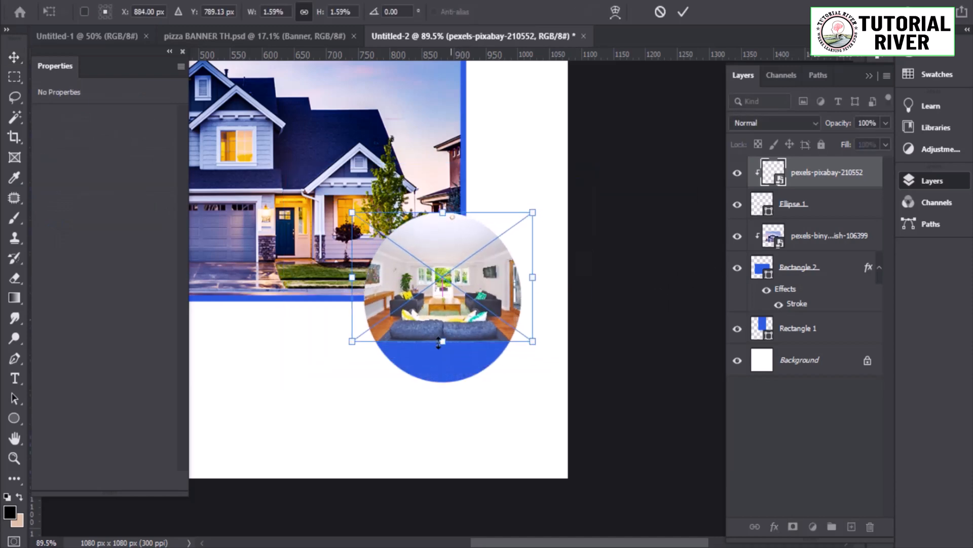
left_click_drag(442, 342, 446, 384)
key("Return")
scroll(467, 332, "down", 5)
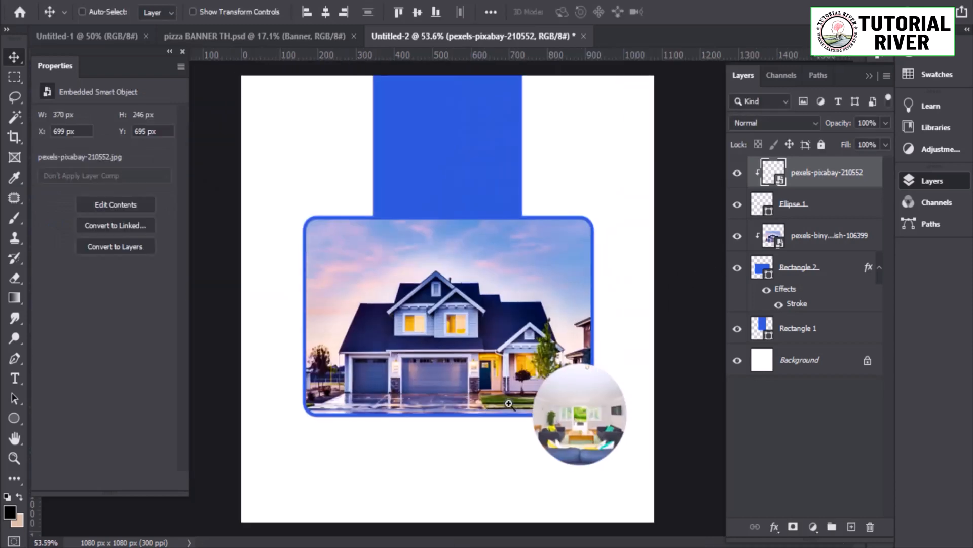
- Copy the rounded rectangle's blue stroke effect onto the circle layer and duplicate the circle
scroll(509, 393, "up", 6)
right_click(809, 207)
key("Escape")
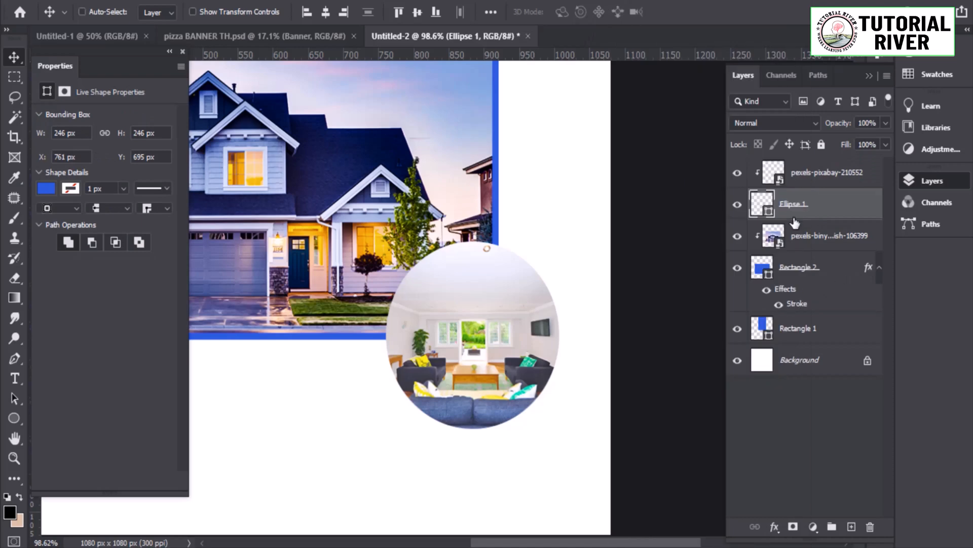
left_click_drag(775, 303, 593, 342)
scroll(596, 335, "down", 3)
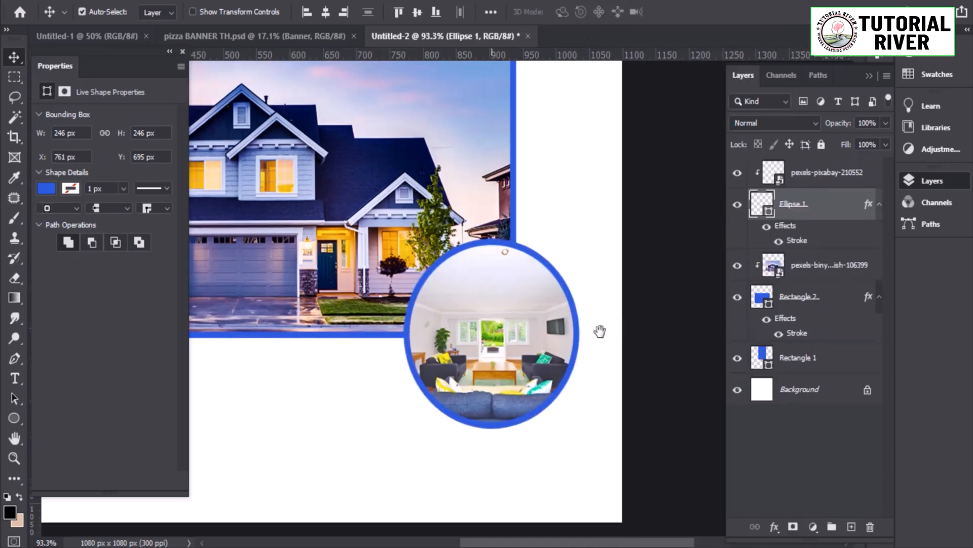
key("ctrl+j")
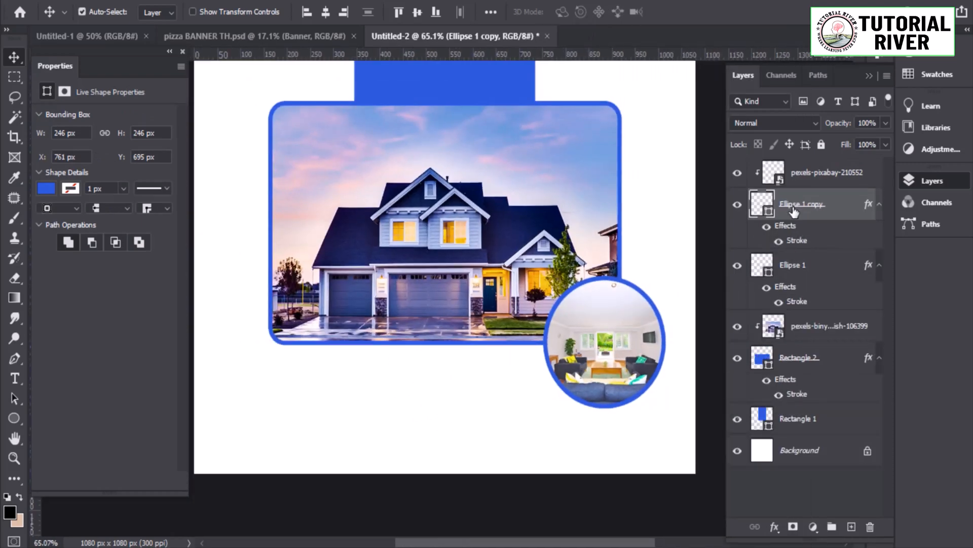
- Bring the circle copy above the living-room photo layer and place it over the house frame's lower left corner at X 40 px
key("ctrl+bracketright")
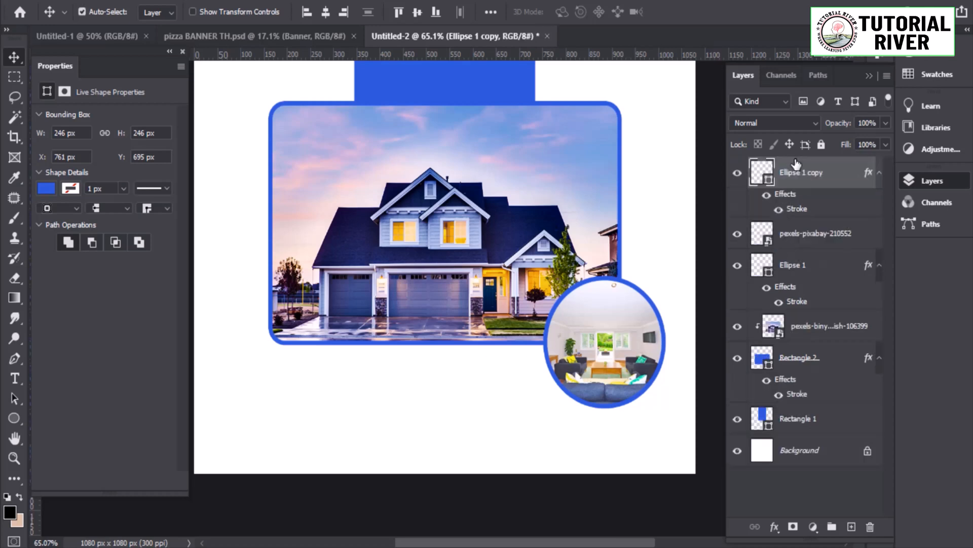
left_click_drag(629, 355, 294, 355)
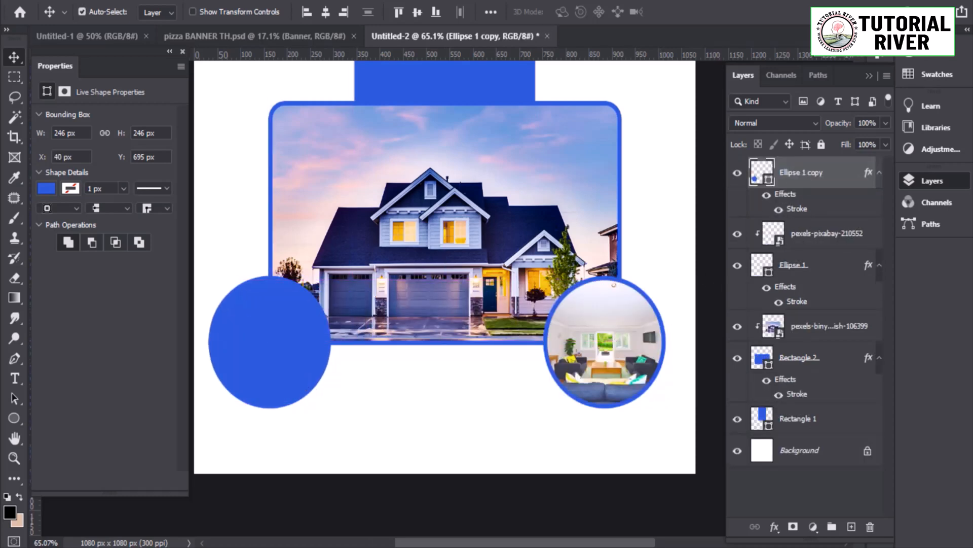
- Bring in the staircase photo over the left circle and clip it to the circle copy
left_click_drag(612, 267, 536, 274)
left_click_drag(475, 313, 343, 365)
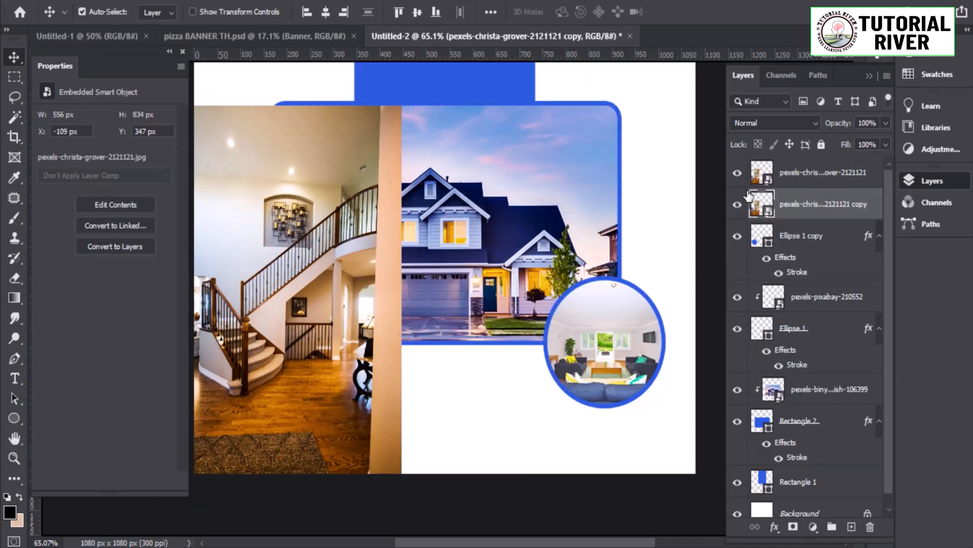
key("ctrl+z")
left_click(770, 187, "alt")
- Scale the clipped staircase photo to about 292 × 438 px and position it to fill the whole left circle
key("ctrl+t")
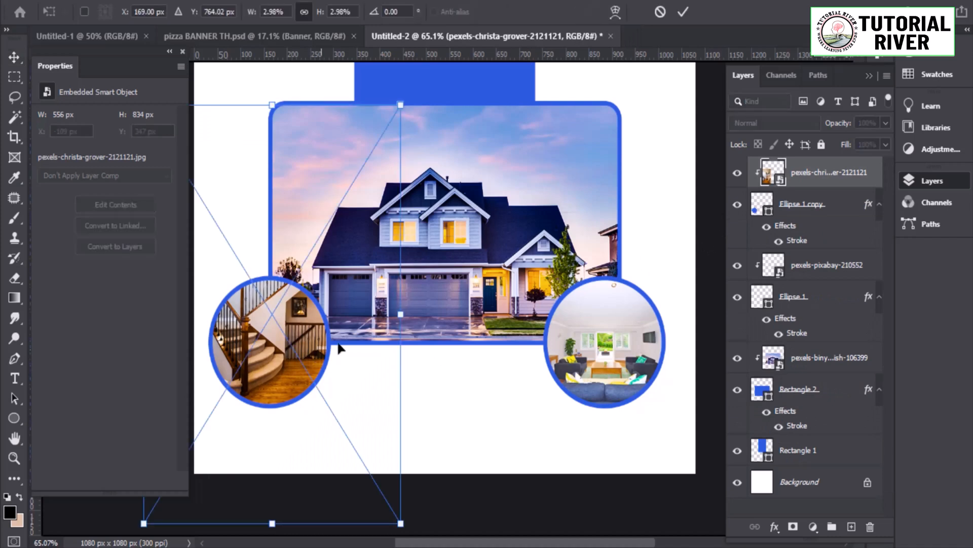
left_click_drag(402, 316, 334, 328)
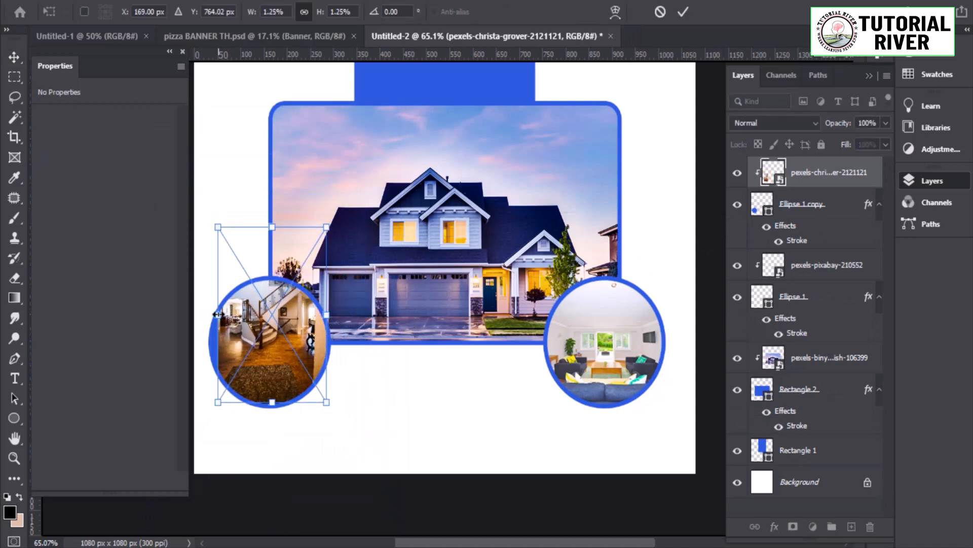
left_click_drag(219, 315, 205, 315)
left_click_drag(300, 332, 343, 341)
key("Return")
key("ctrl+t")
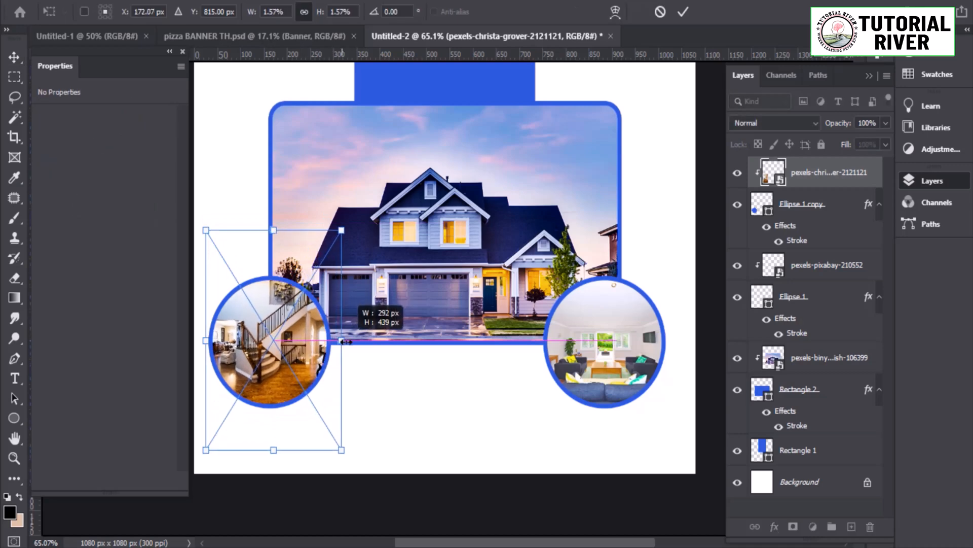
key("Return")
- Draw a blue rounded rectangle about 572 × 126 px between the two circles, layered behind the house frame, at Y 789 px
scroll(346, 342, "up", 1)
scroll(507, 374, "down", 4)
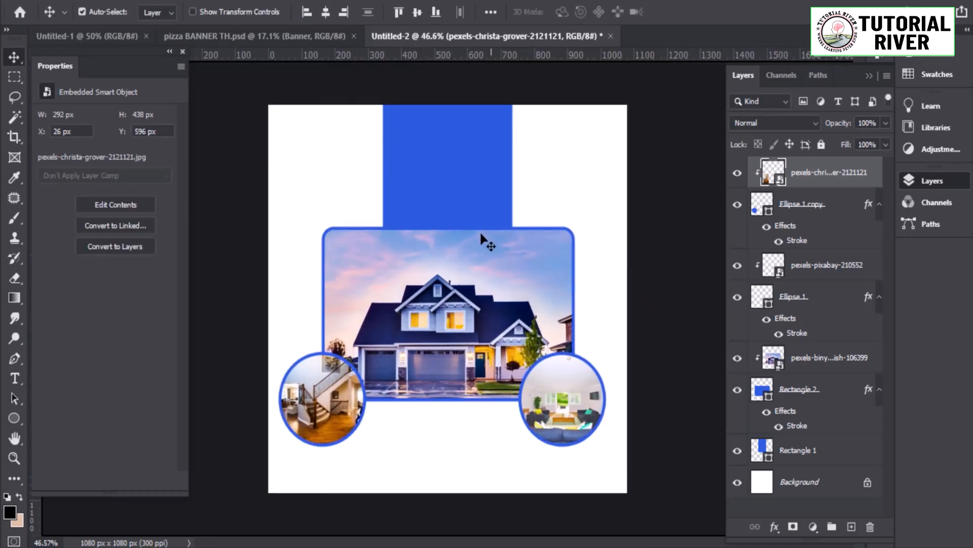
left_click(481, 188)
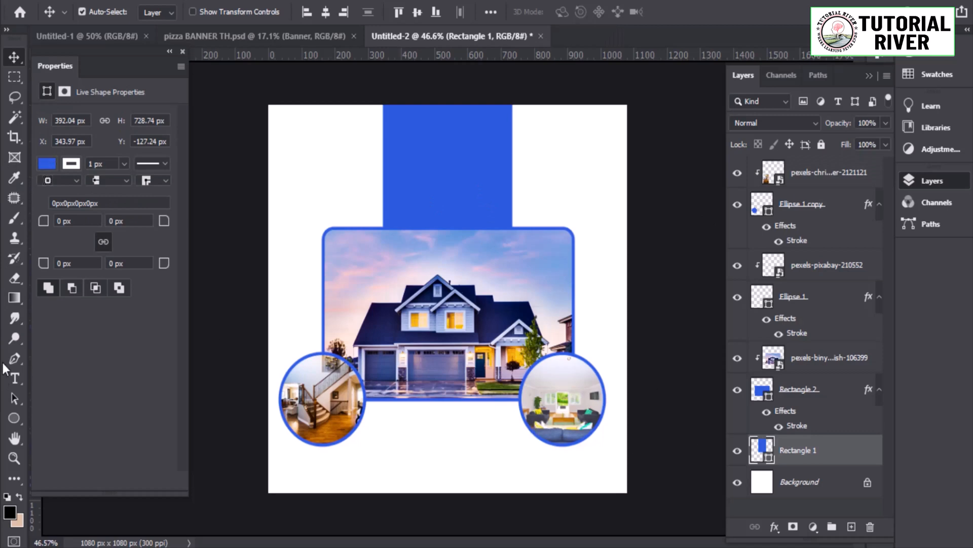
left_click(14, 417)
right_click(14, 417)
left_click(76, 431)
left_click_drag(346, 388, 536, 430)
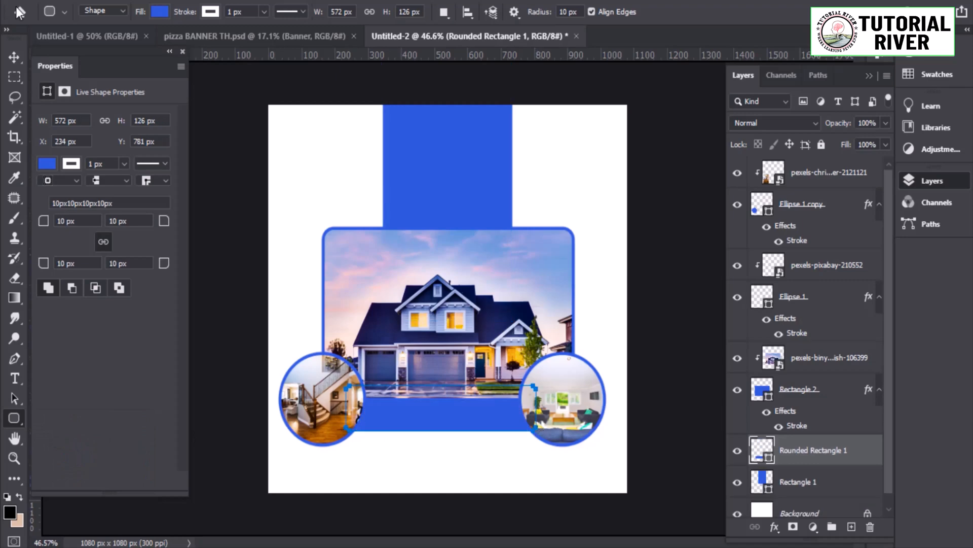
key("v")
key("ctrl+plus")
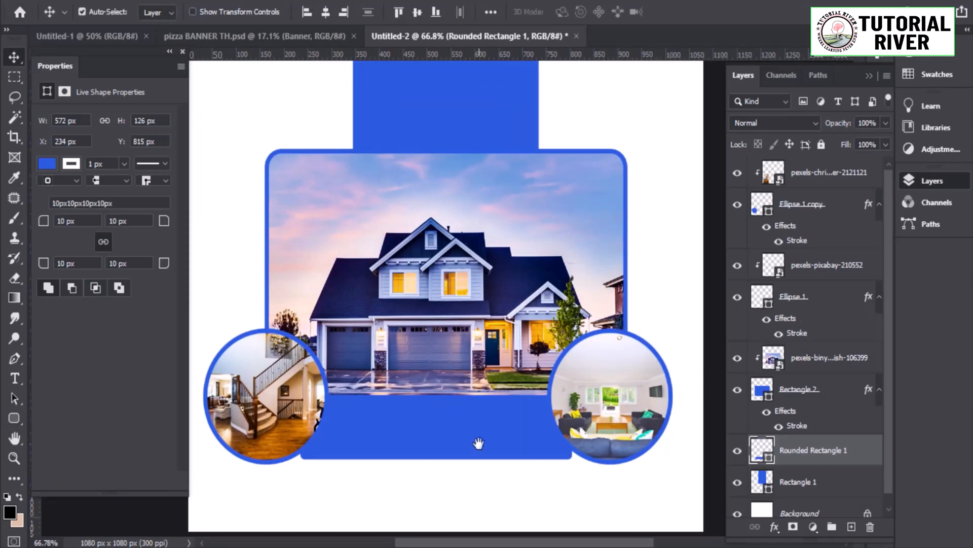
left_click_drag(479, 442, 485, 426)
scroll(488, 425, "up", 2)
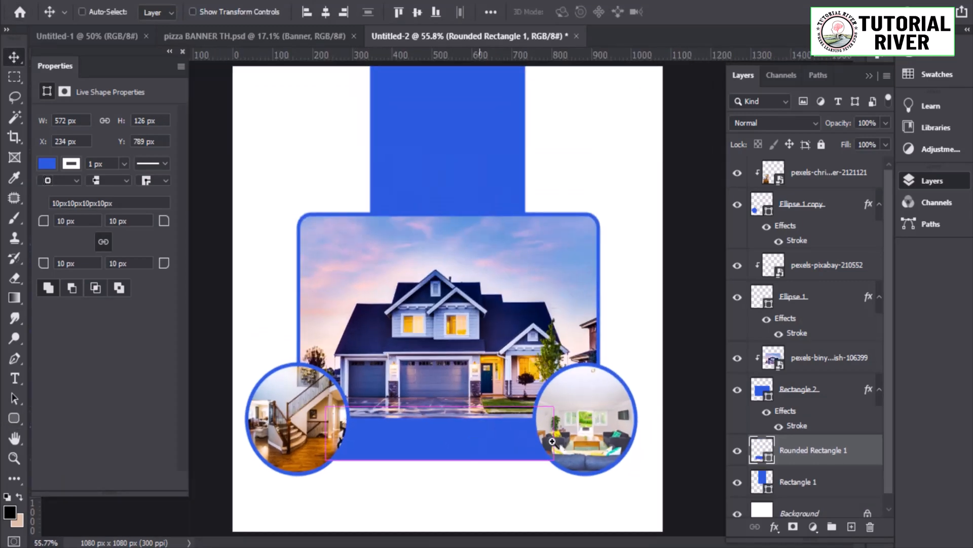
- Change the left circle's stroke effect to white with a size of 3 px
left_click(606, 433)
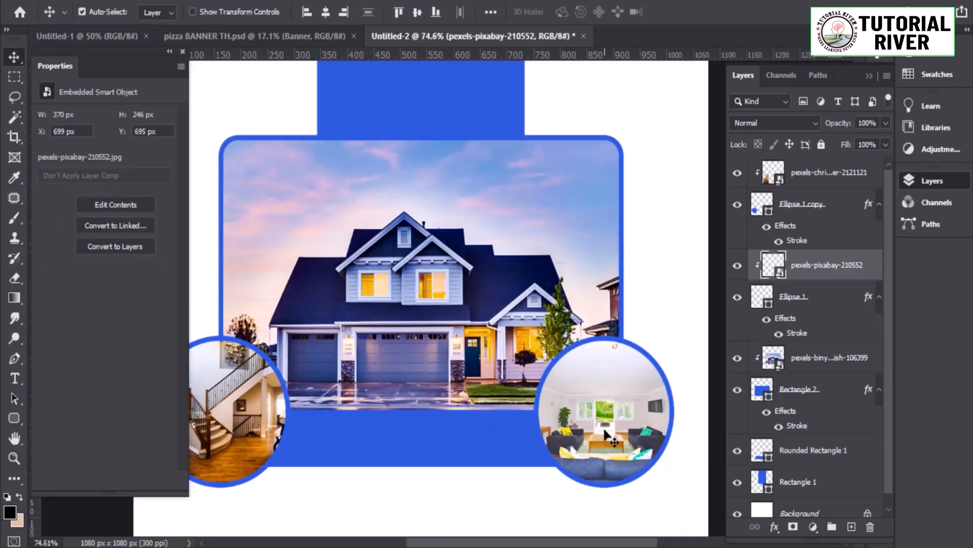
double_click(793, 240)
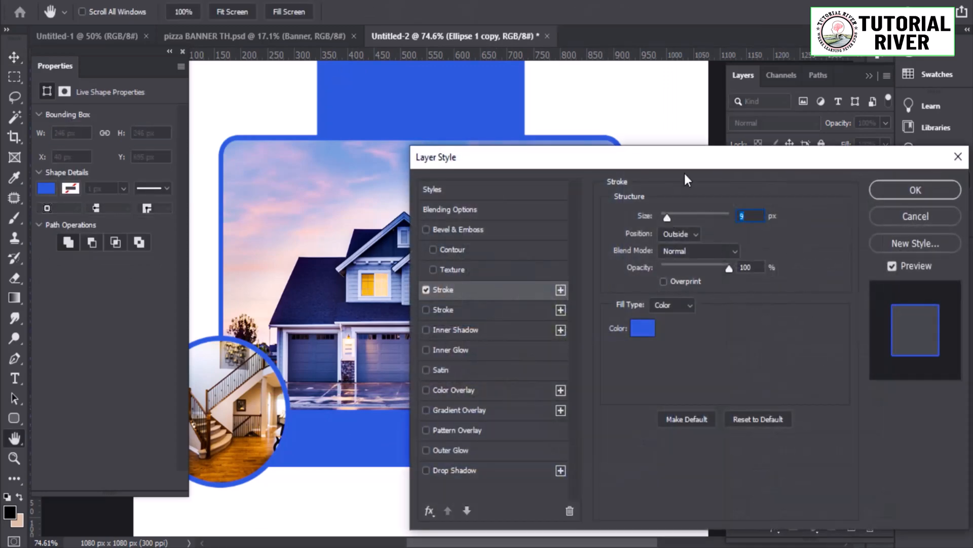
left_click_drag(684, 159, 268, 211)
left_click(226, 381)
left_click(604, 280)
left_click(919, 274)
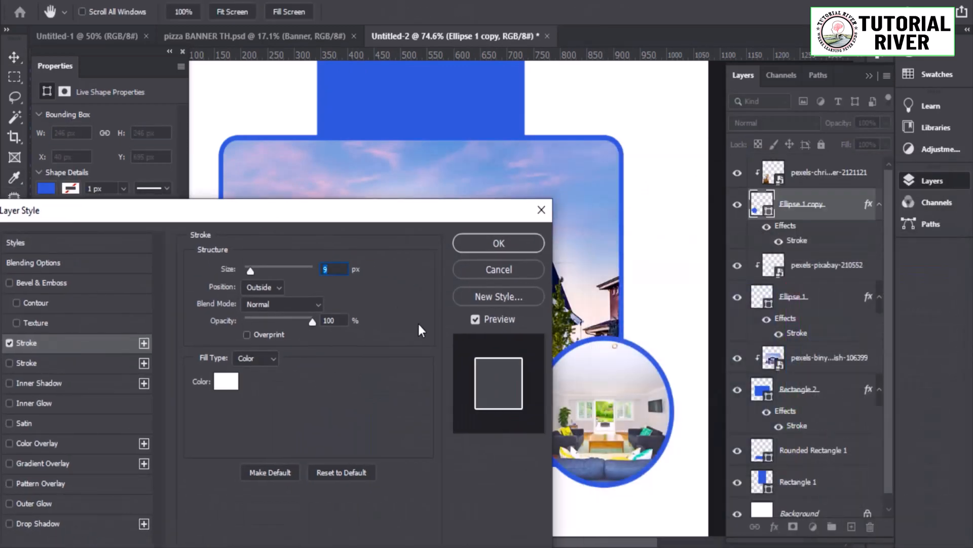
left_click_drag(356, 210, 752, 209)
left_click_drag(644, 272, 642, 270)
- Add a black (000000) inner glow to the left circle and lower the glow's opacity
left_click_drag(552, 201, 619, 134)
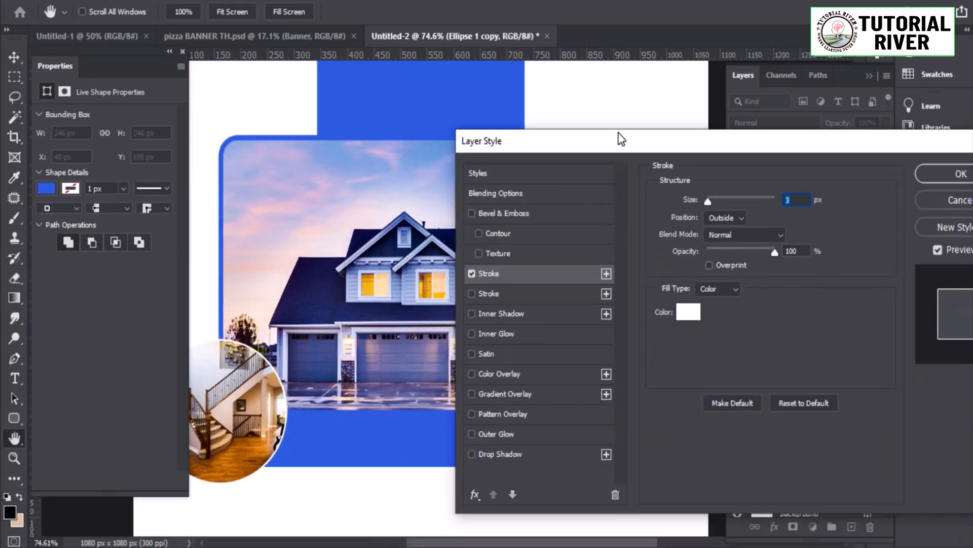
left_click(494, 334)
left_click(690, 262)
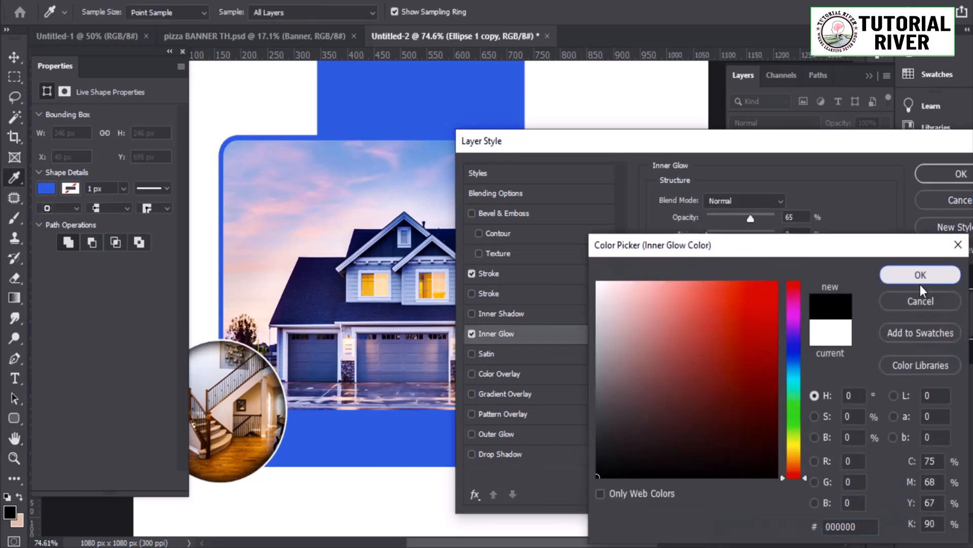
left_click(920, 274)
left_click_drag(751, 218, 740, 219)
left_click(947, 174)
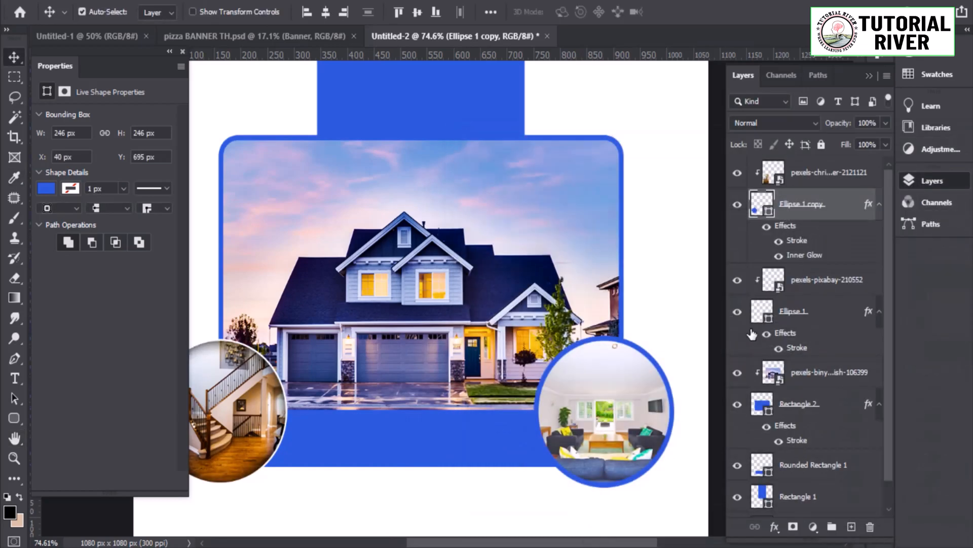
- Delete the right circle's blue stroke effect and copy the left circle's stroke and inner glow onto it
left_click(261, 413)
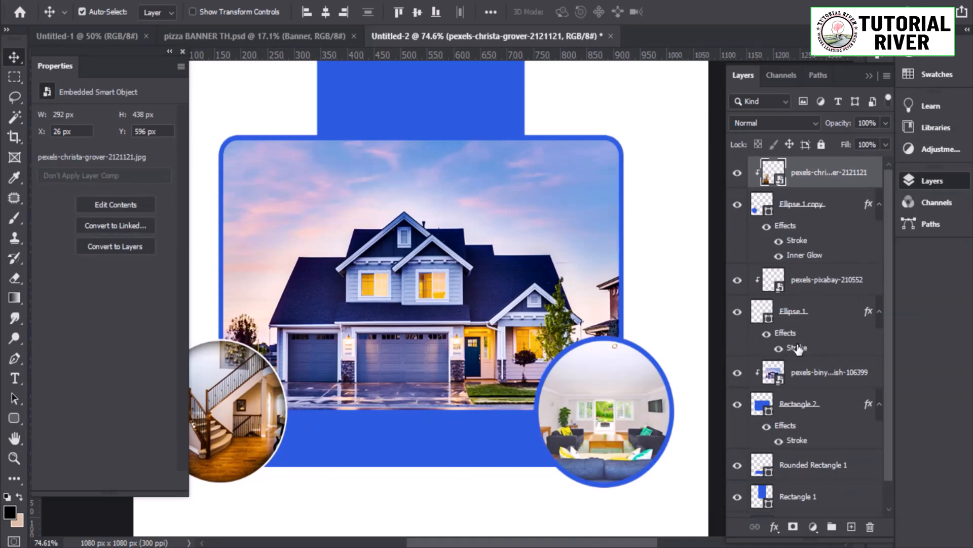
left_click_drag(830, 387, 871, 526)
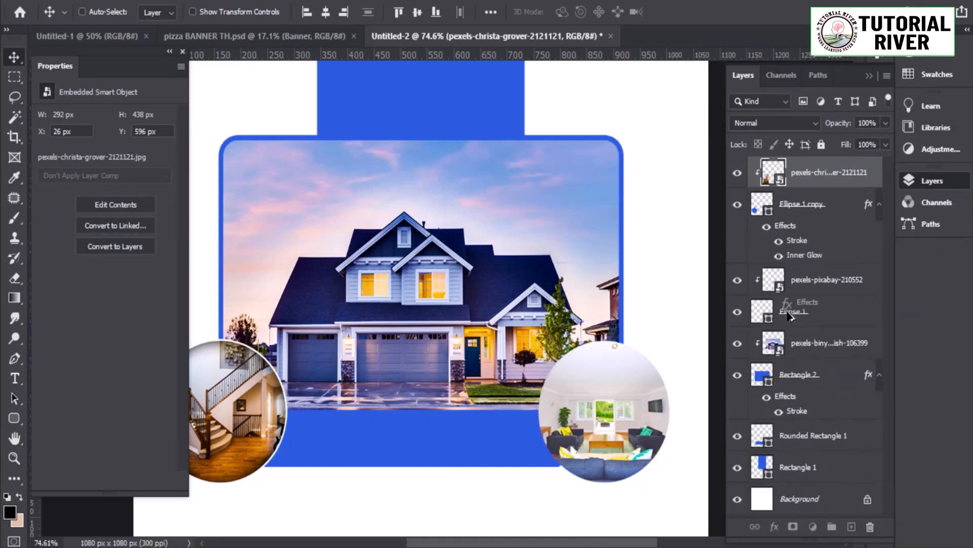
left_click_drag(787, 315, 789, 316)
- Widen the blue rounded rectangle to about 619 px so both of its ends tuck behind the circles
left_click_drag(503, 409, 466, 408)
left_click(571, 511, "ctrl")
left_click_drag(550, 486, 654, 479)
left_click(480, 369, "ctrl")
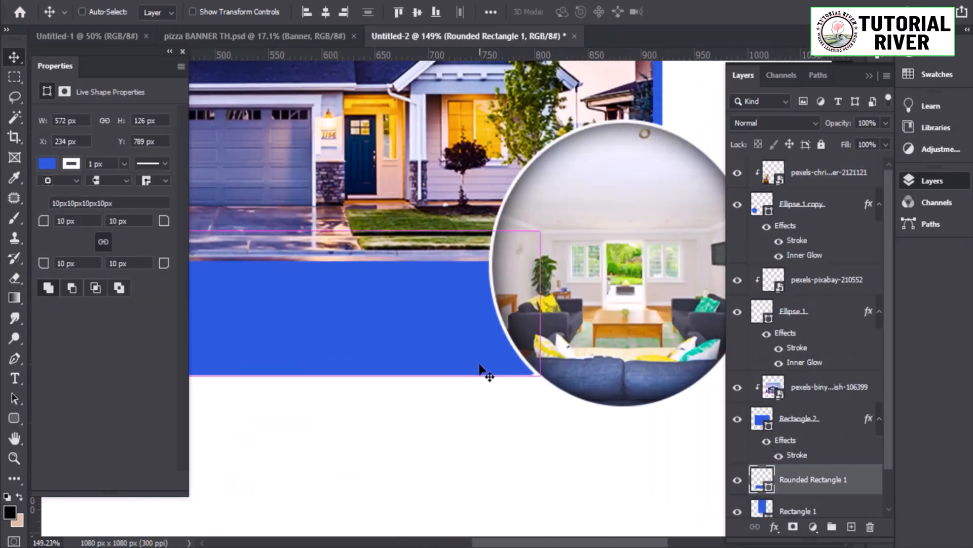
key("ctrl+t")
left_click_drag(541, 313, 530, 330)
left_click_drag(405, 321, 540, 331)
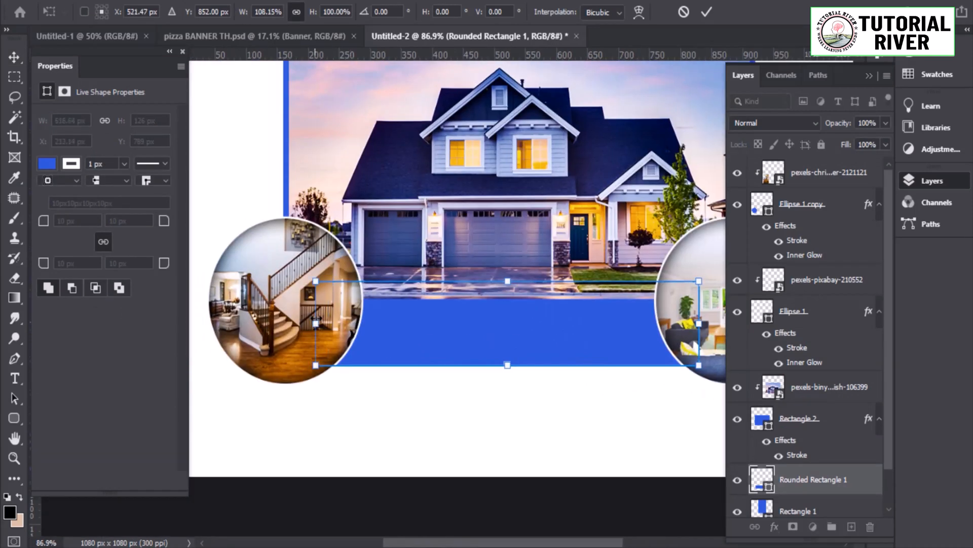
key("Return")
- Add the text PRICING STARTING FROM near the lower edge of the blue rounded rectangle
left_click(488, 419)
key("t")
left_click(479, 405)
type("P")
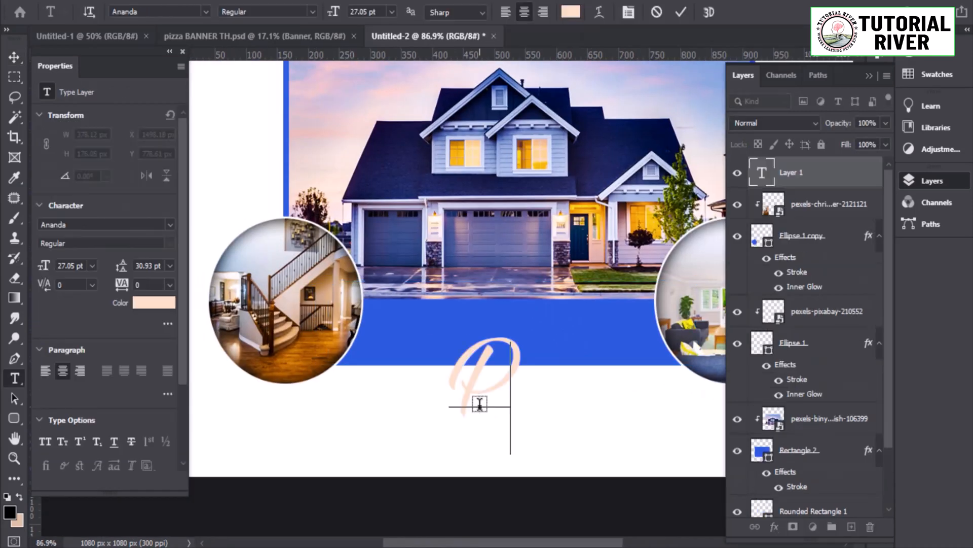
type("RACING STA")
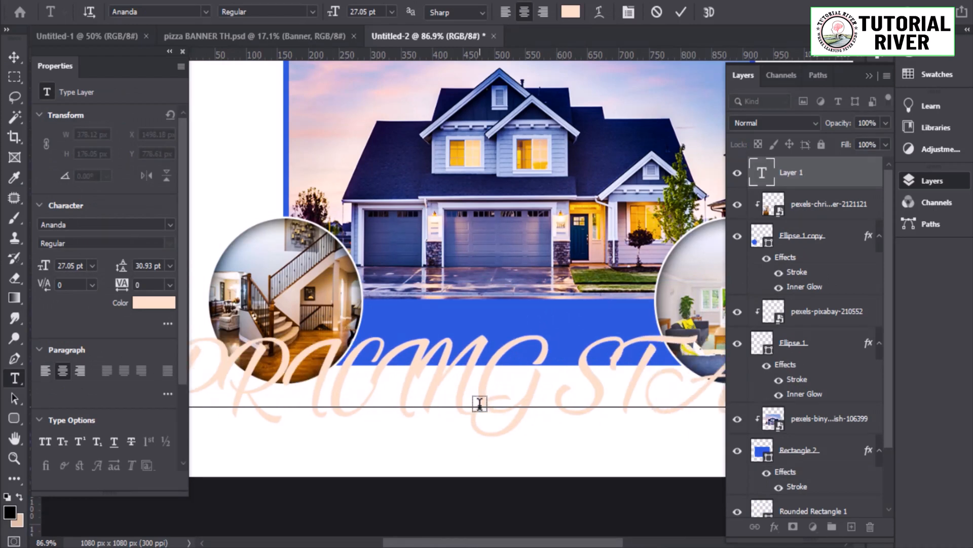
type("RTING")
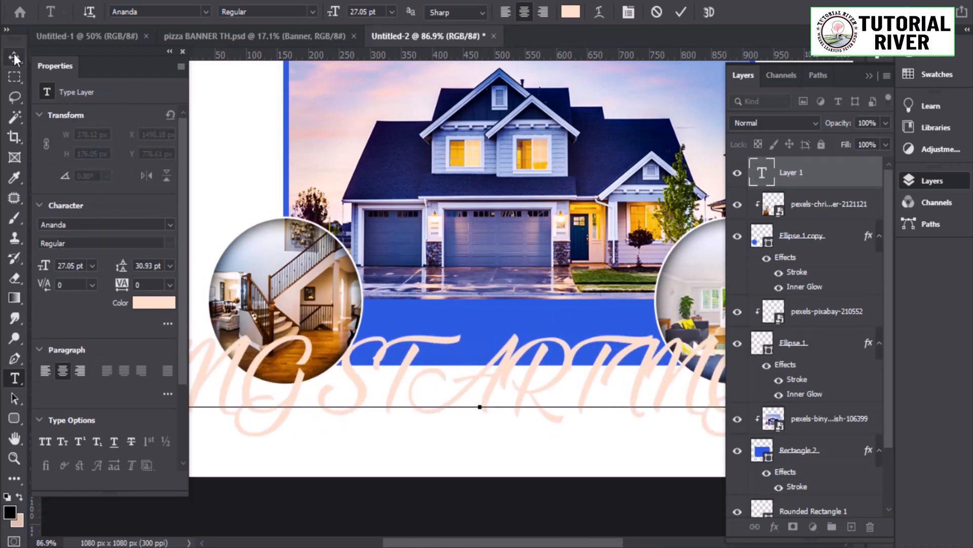
left_click(14, 58)
- Set the text's font to Montserrat Thin, then scale it to about 412 px wide on the blue rounded rectangle
left_click(170, 225)
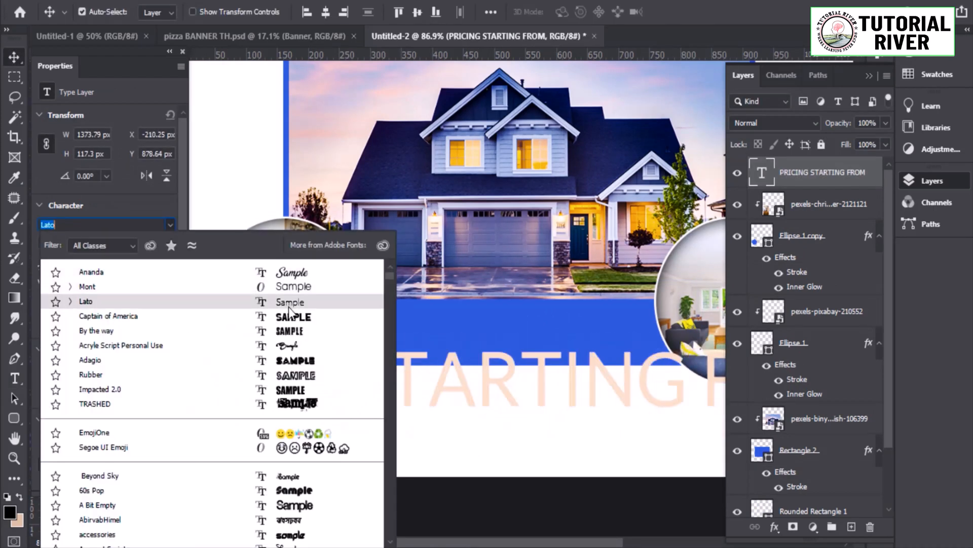
type("MON")
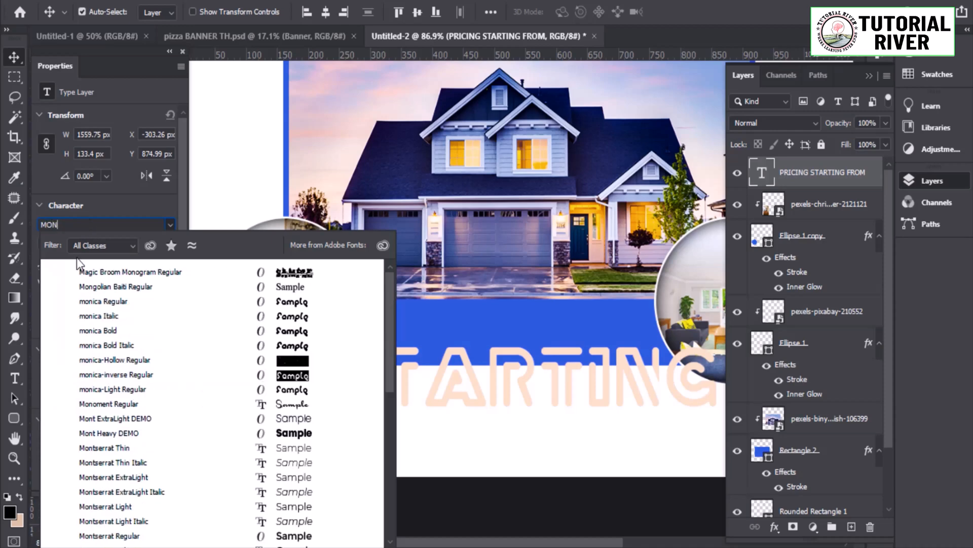
left_click(106, 448)
key("ctrl+t")
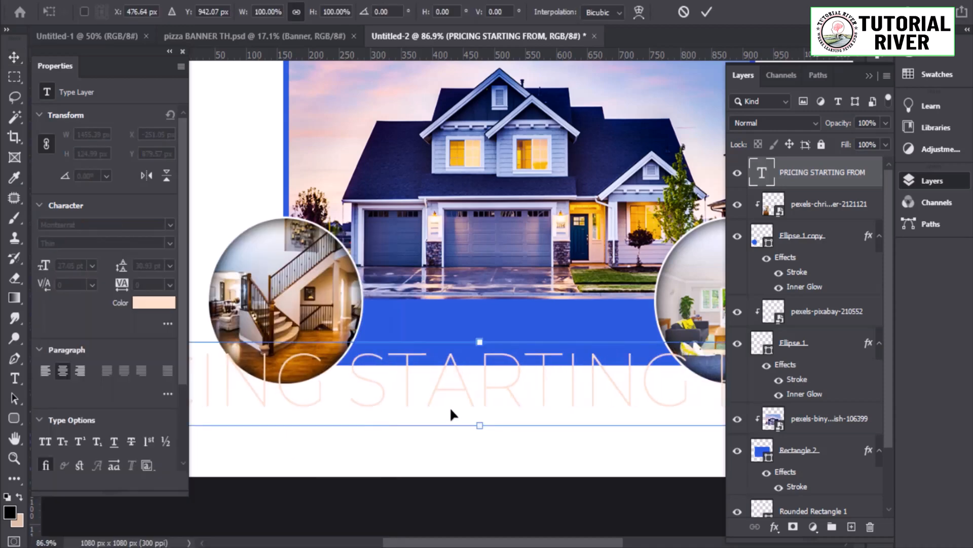
left_click_drag(478, 419, 552, 319)
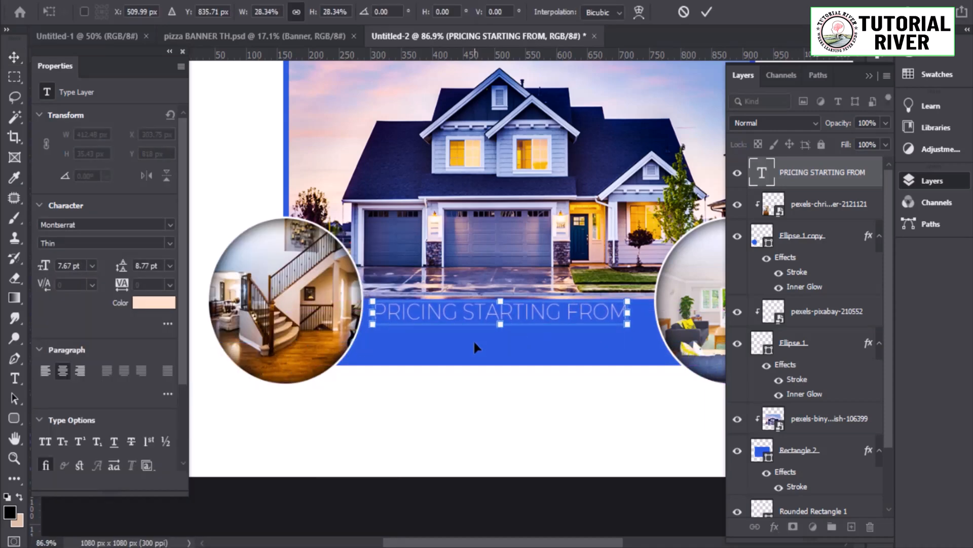
key("Return")
- Colour the PRICING STARTING FROM text white (ffffff) and set its font weight to Light
left_click(165, 307)
type("ffffff")
left_click(916, 280)
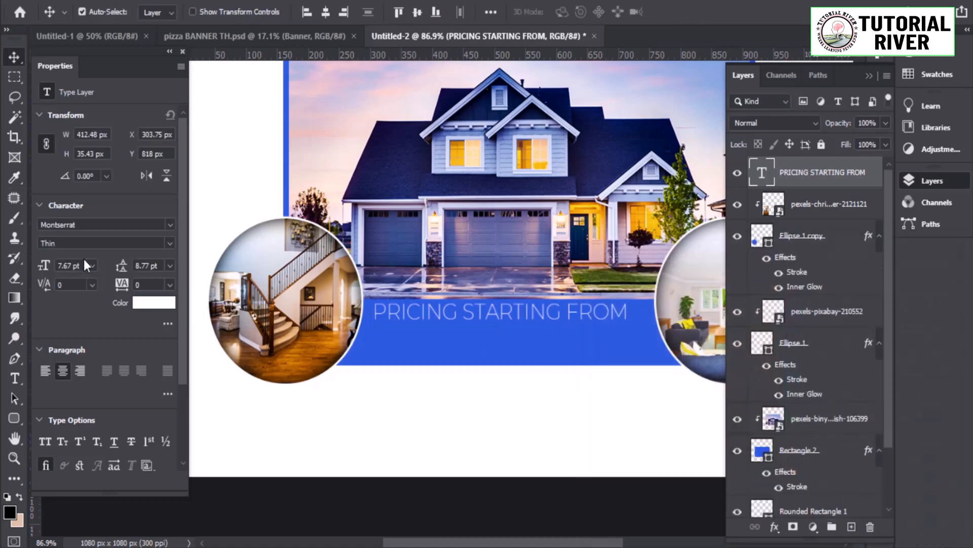
left_click(172, 243)
left_click(64, 308)
- Nudge the text slightly lower on the blue band to Y 825 px and centre it horizontally on the canvas
mouse_move(551, 322)
left_mouse_down()
mouse_move(551, 332)
mouse_move(555, 318)
left_mouse_up()
scroll(552, 332, "up", 1)
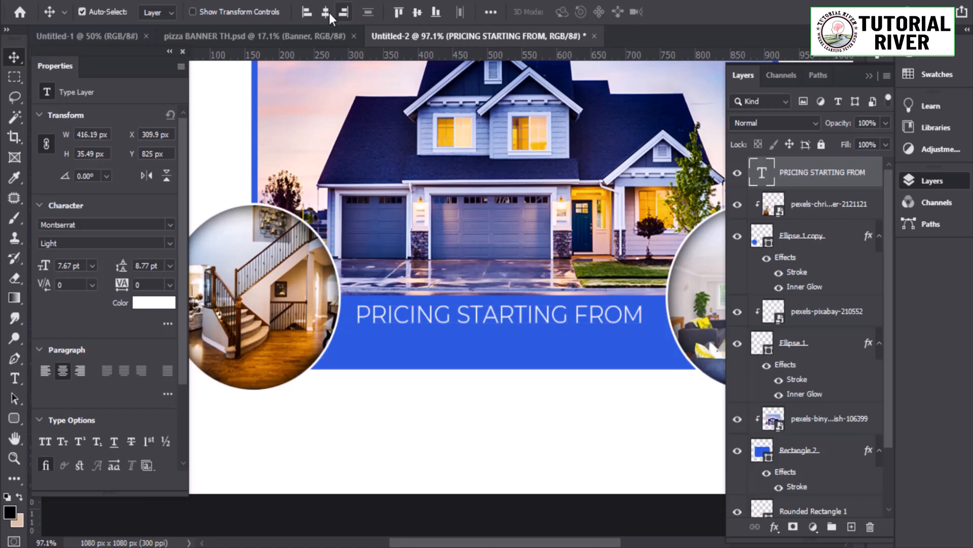
left_click(329, 14)
scroll(533, 297, "down", 1)
left_click(491, 14)
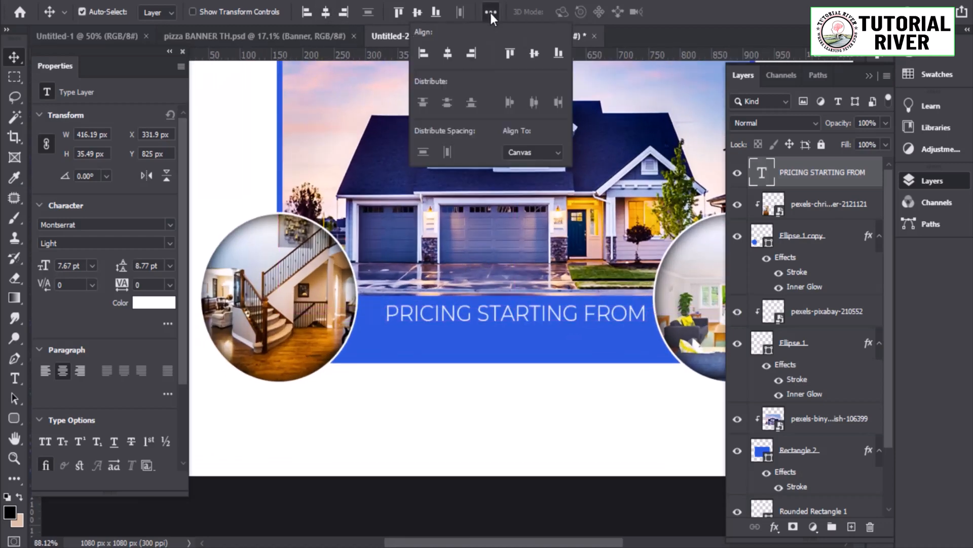
- Move the living-room circle together with its clipped photo outward to X 789 px
scroll(539, 321, "down", 6)
left_click_drag(578, 430, 589, 396)
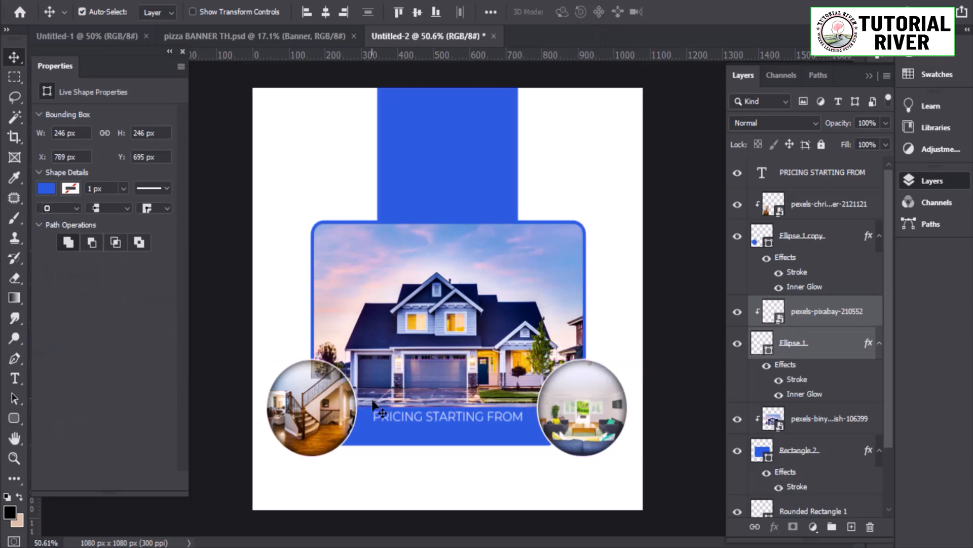
- Duplicate the PRICING STARTING FROM text directly beneath the original and change the copy to 20,00,000
scroll(522, 456, "up", 1)
scroll(491, 426, "down", 1)
scroll(441, 428, "up", 2)
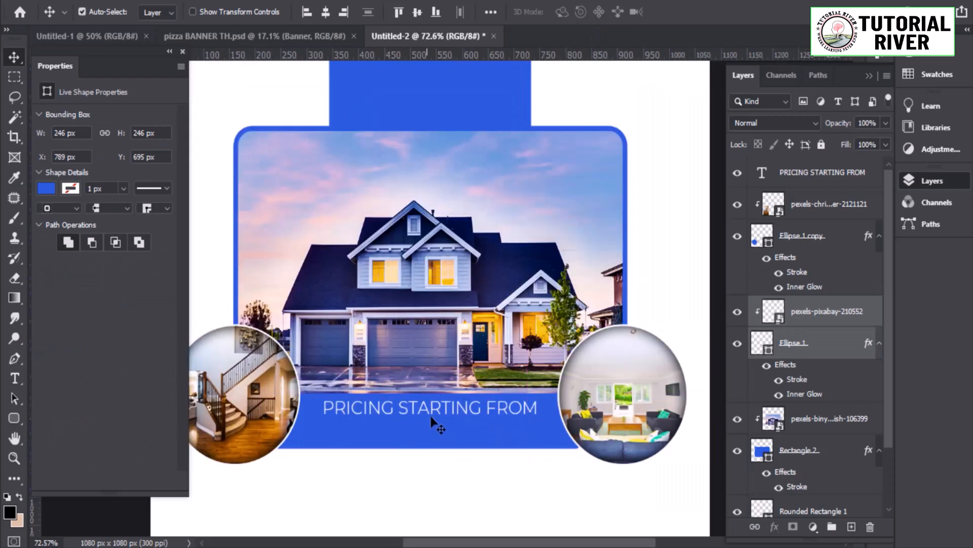
left_click_drag(431, 418, 439, 437)
left_click(438, 438)
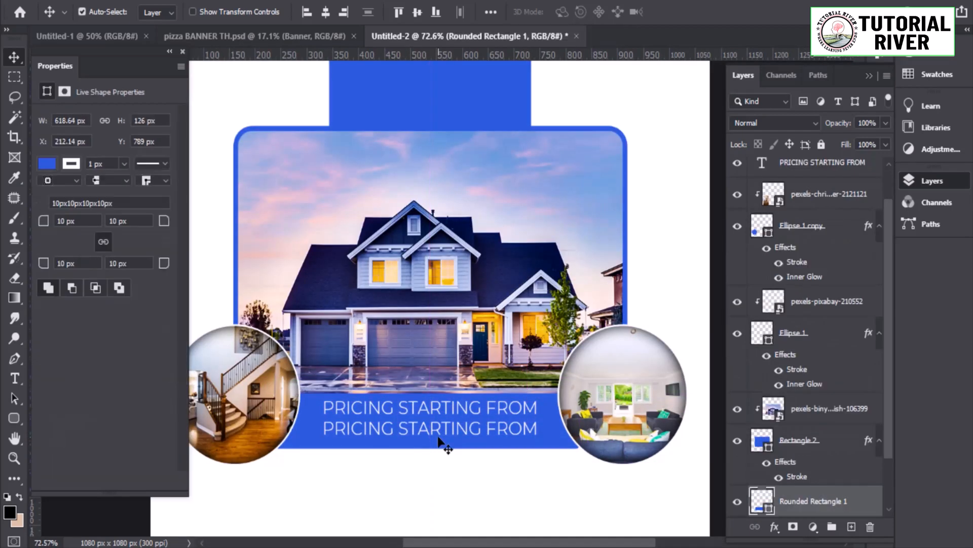
double_click(440, 432)
type("200")
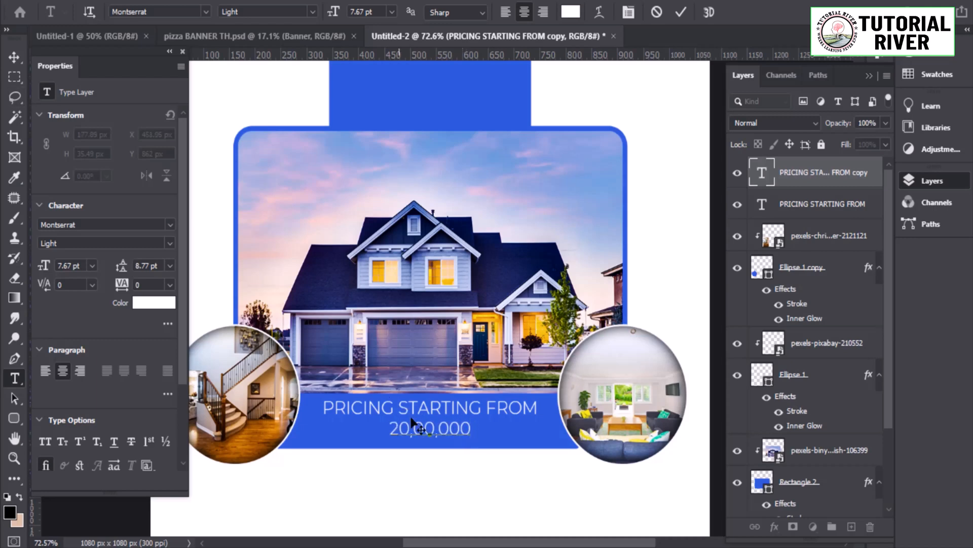
- Finish the price copy as $20,00,000, set its weight to Bold and enlarge it to 10.64 pt
left_click(15, 57)
left_click(169, 243)
left_click(56, 411)
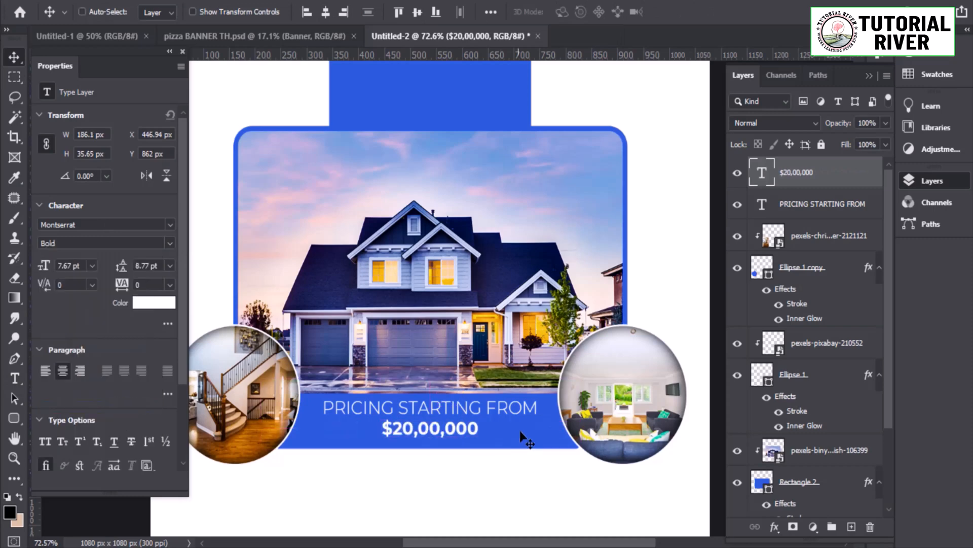
key("ctrl+t")
left_click_drag(479, 429, 497, 441)
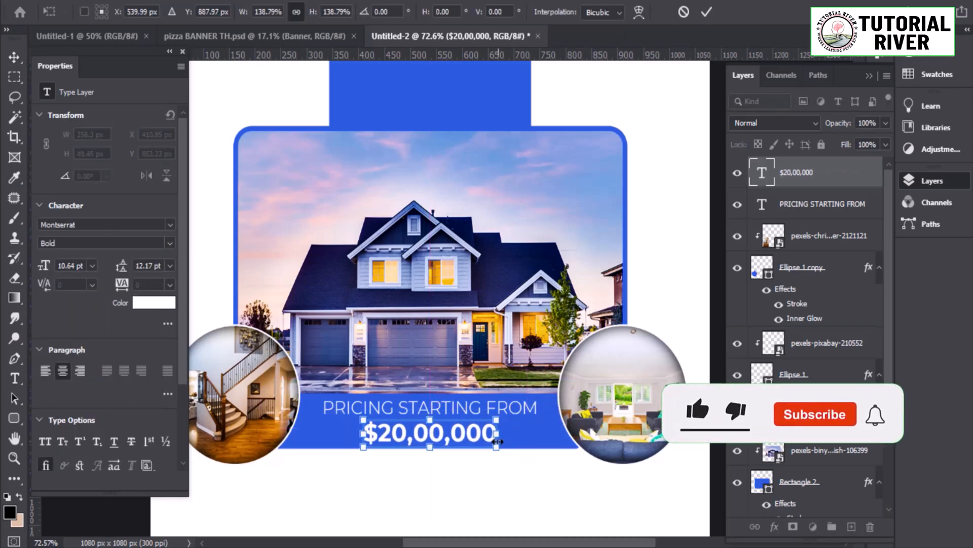
key("Return")
- Scale the PRICING STARTING FROM text down to 7.22 pt and nudge it within the blue band
scroll(488, 442, "up", 3)
left_click(462, 394)
key("ctrl+t")
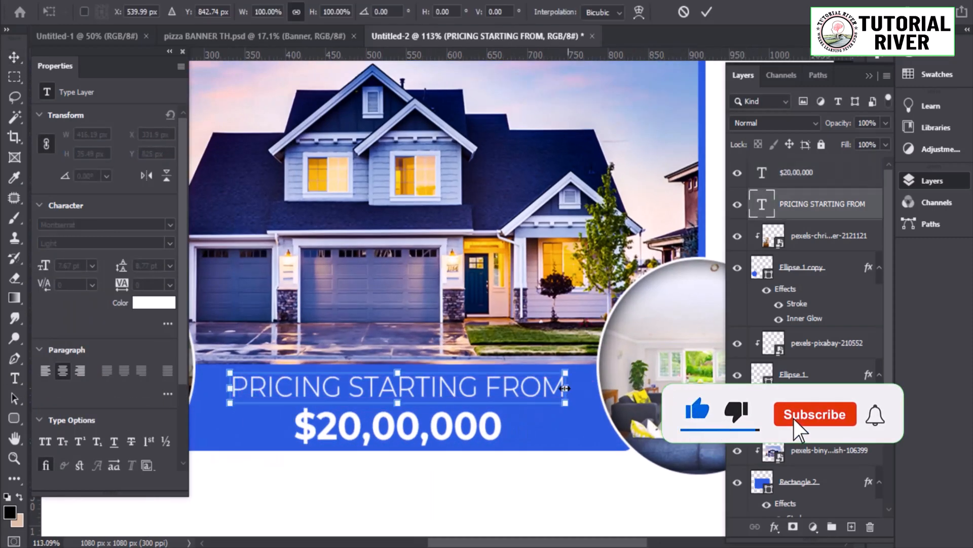
left_click_drag(565, 388, 551, 388)
key("Return")
scroll(459, 388, "up", 6)
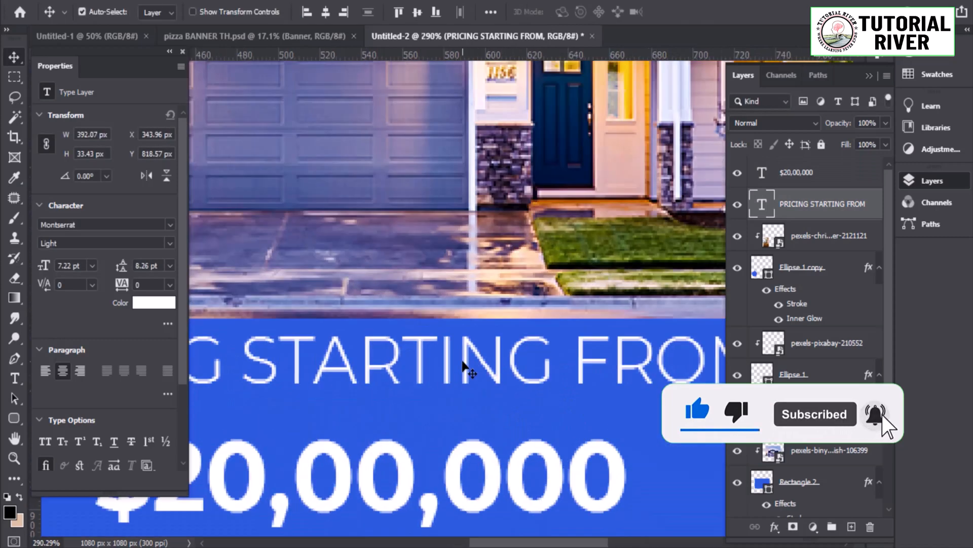
left_click_drag(462, 360, 463, 361)
scroll(479, 377, "down", 4)
- Enlarge the $20,00,000 text to 12.63 pt and position it at about X 389 px, Y 857 px
left_click(480, 434)
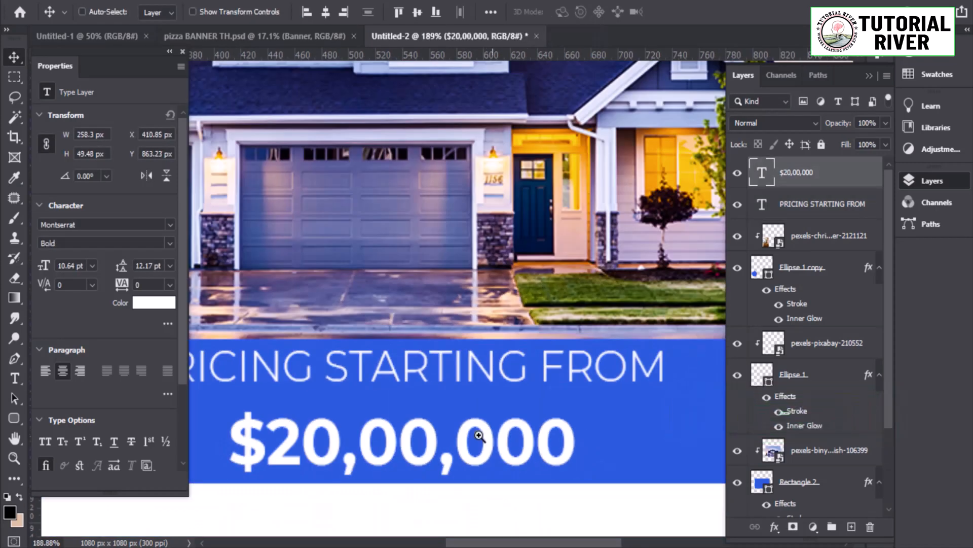
left_click_drag(479, 435, 459, 435)
key("ctrl+t")
left_click_drag(527, 438, 563, 437)
key("Return")
left_click_drag(513, 430, 517, 429)
scroll(512, 429, "down", 5)
scroll(540, 413, "down", 3)
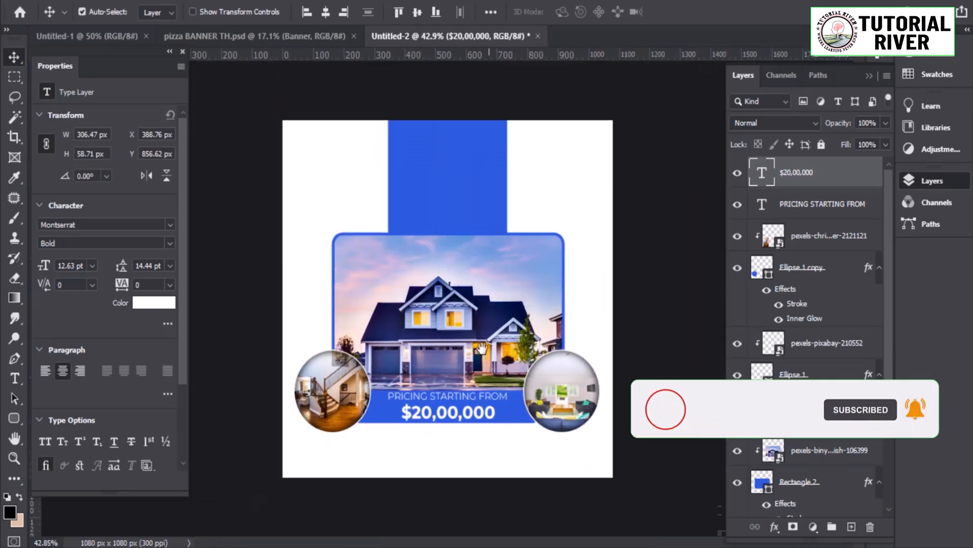
- Draw an unfilled rounded rectangle about 469 × 590 px around the tall blue band and give it a blue stroke
scroll(420, 196, "up", 3)
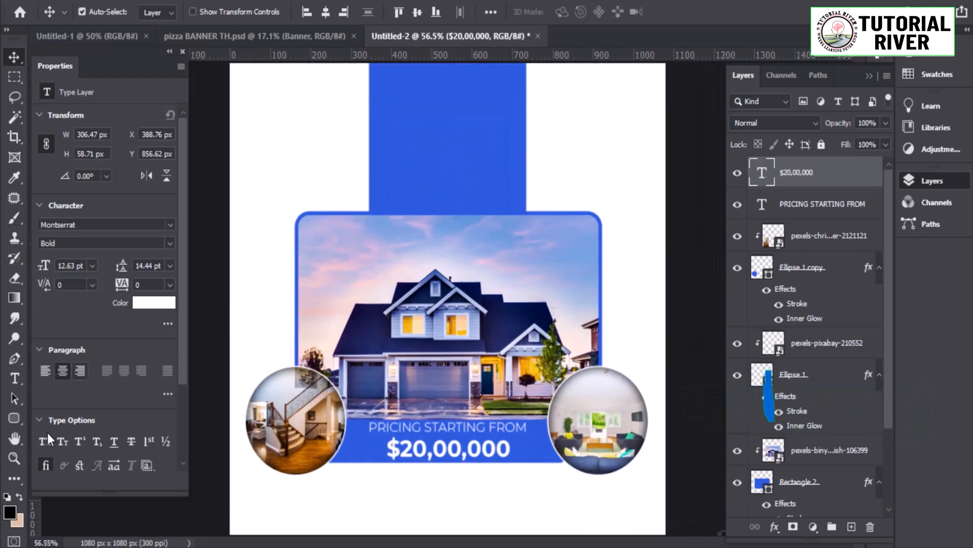
left_click(13, 418)
scroll(448, 300, "down", 3)
left_click_drag(507, 294, 500, 293)
left_click(210, 11)
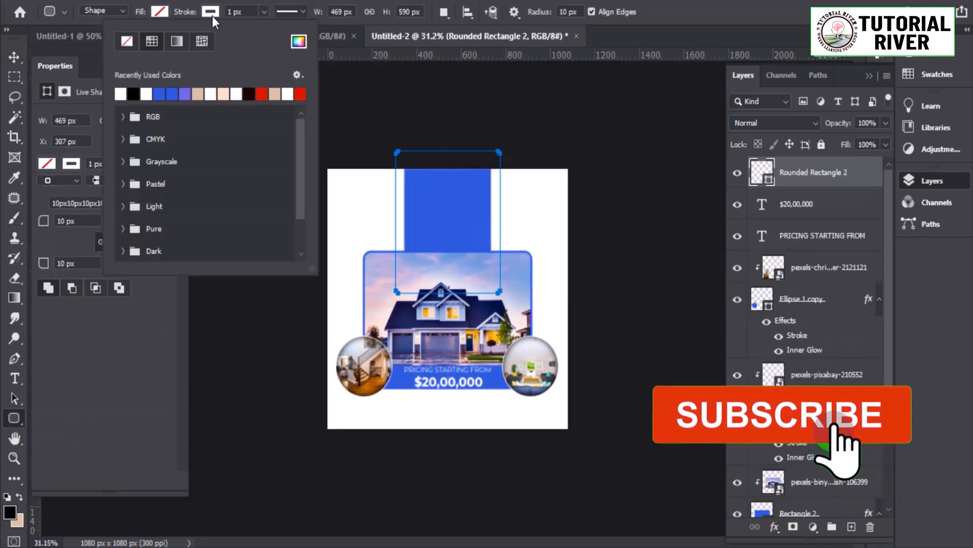
left_click(159, 94)
left_click(14, 58)
- Set the stroke width of the new rounded rectangle to 10 px
scroll(443, 274, "up", 6)
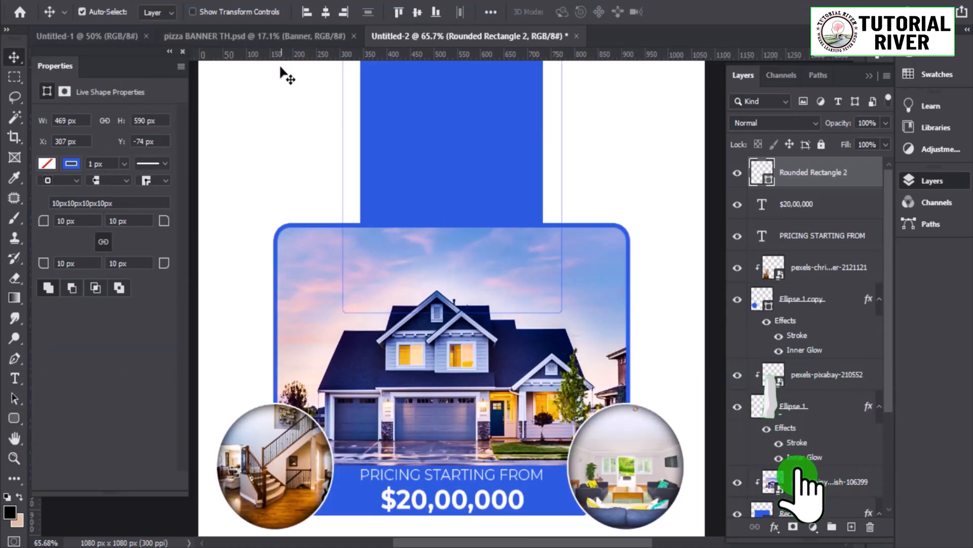
key("u")
left_click_drag(187, 12, 191, 12)
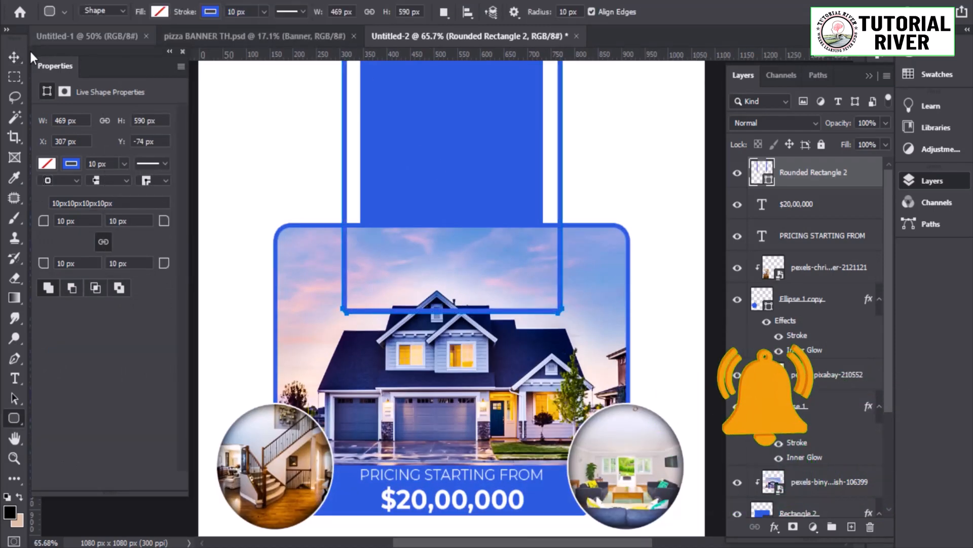
left_click(14, 57)
- Move the Rounded Rectangle 2 layer down the stack, below Rectangle 1 and directly above the Background
scroll(835, 403, "down", 2)
scroll(832, 395, "up", 2)
left_click_drag(819, 178, 806, 465)
scroll(798, 428, "down", 4)
left_click_drag(812, 323, 806, 496)
scroll(477, 208, "down", 2)
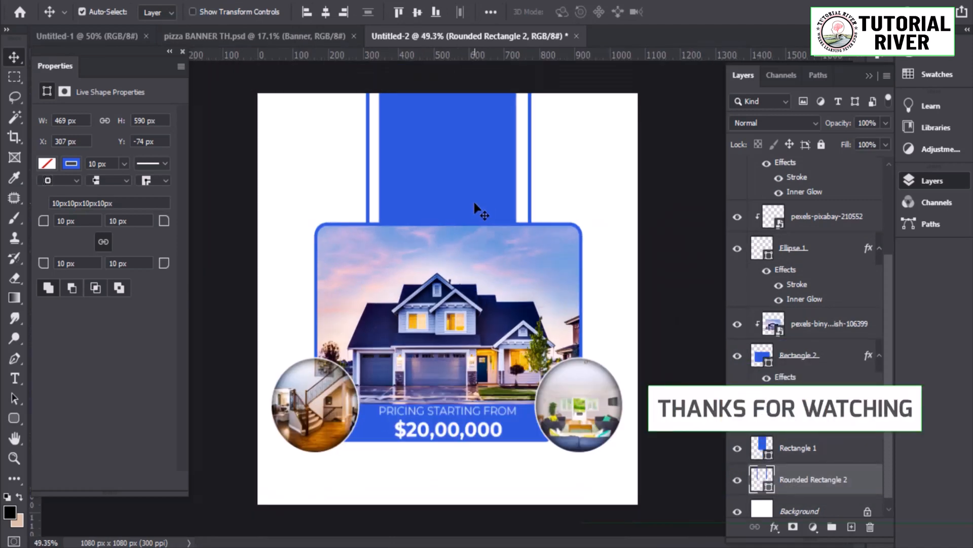
- Widen the tall blue band to about 408 px and centre it horizontally on the canvas
left_click(478, 174)
key("ctrl+t")
left_click_drag(524, 177, 522, 178)
key("Return")
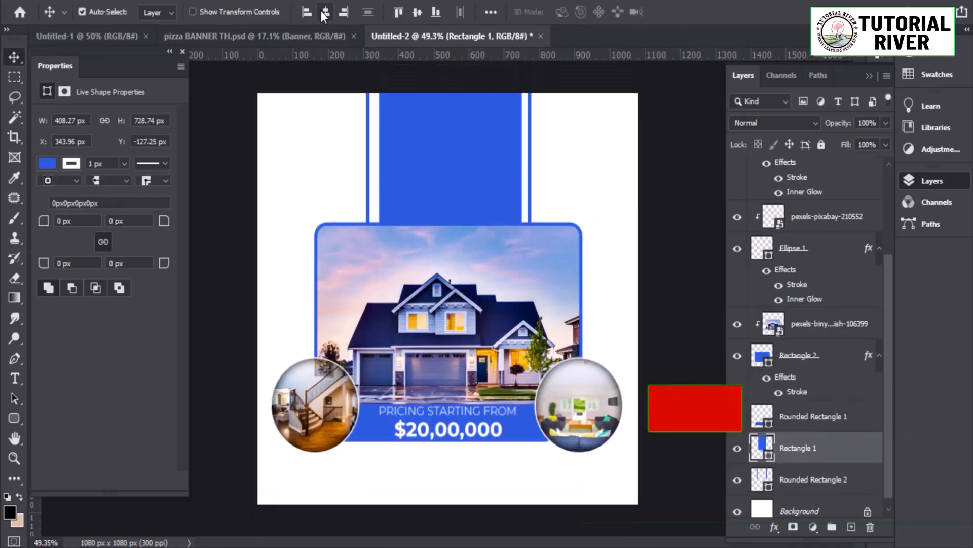
- Add the white bold text luxury in all caps on the tall blue band and scale it to 19.31 pt
key("t")
left_click(571, 174)
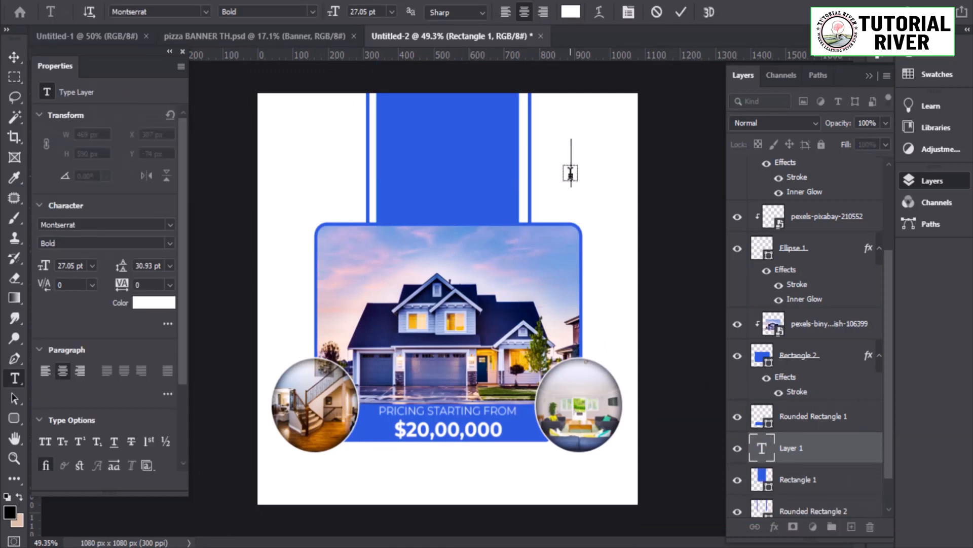
left_click(14, 58)
left_click_drag(514, 156, 399, 137)
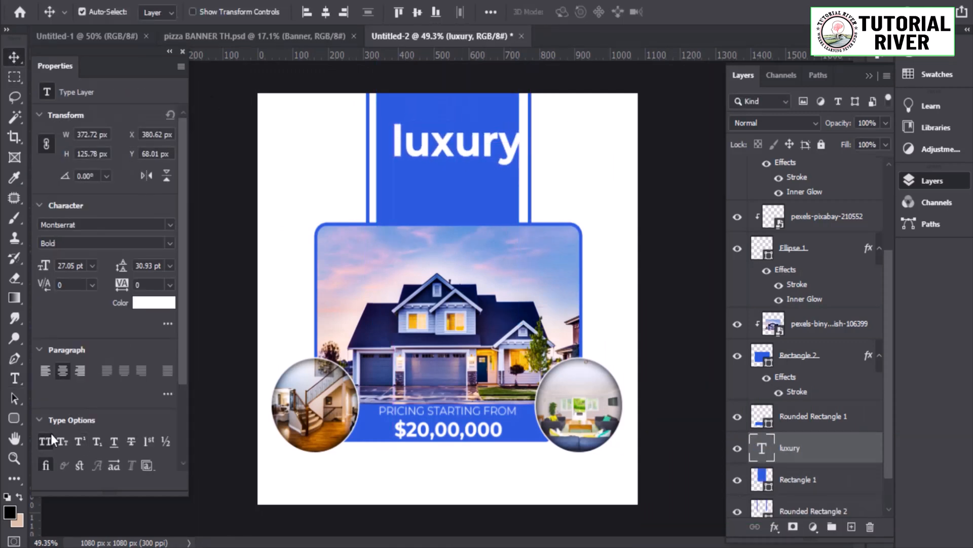
key("ctrl+t")
left_click_drag(542, 142, 518, 142)
- Duplicate the LUXURY text directly beneath the original and change the copy to HOME
left_click_drag(485, 144, 468, 199)
key("Return")
double_click(467, 192)
left_click(467, 191)
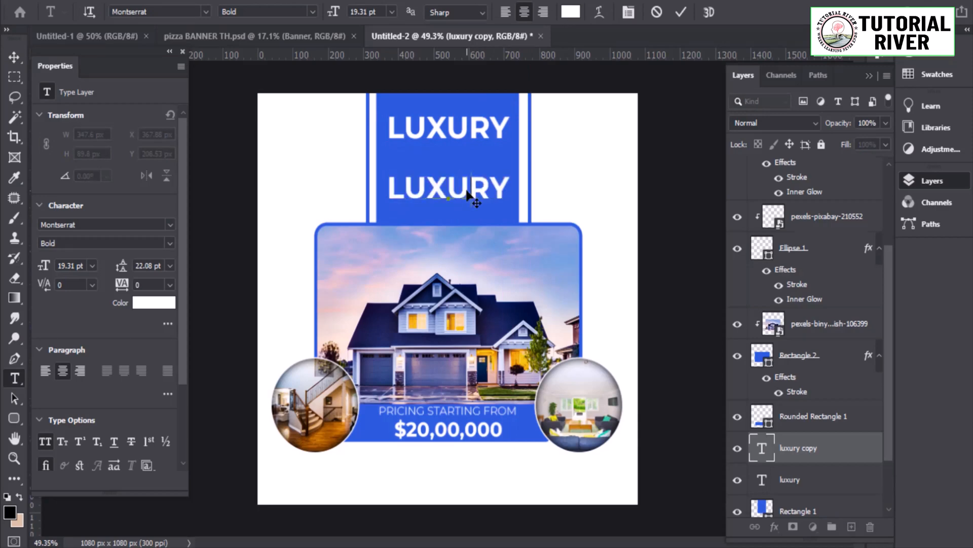
left_click(19, 62)
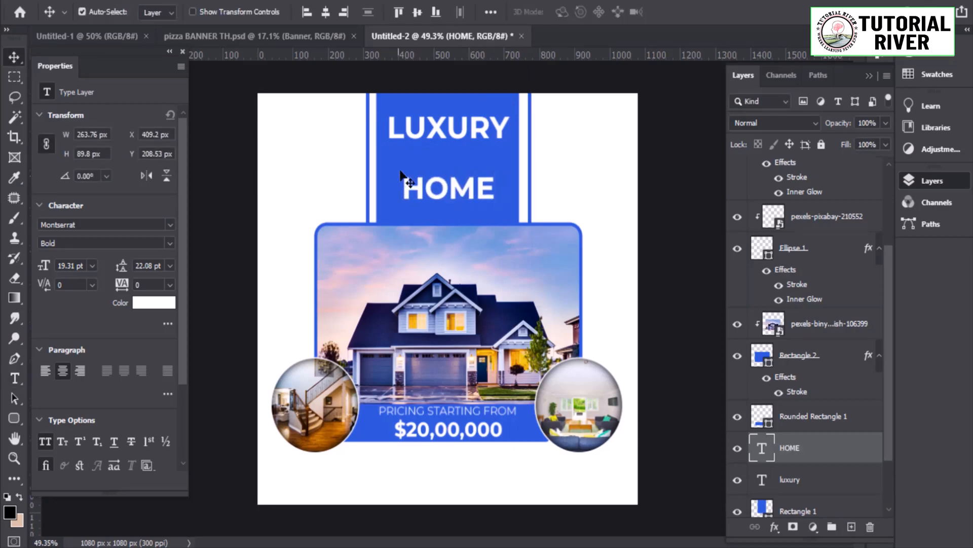
- Duplicate the HOME text beneath it and change the copy to For Sale without all caps
left_click_drag(454, 192, 450, 229)
double_click(468, 232)
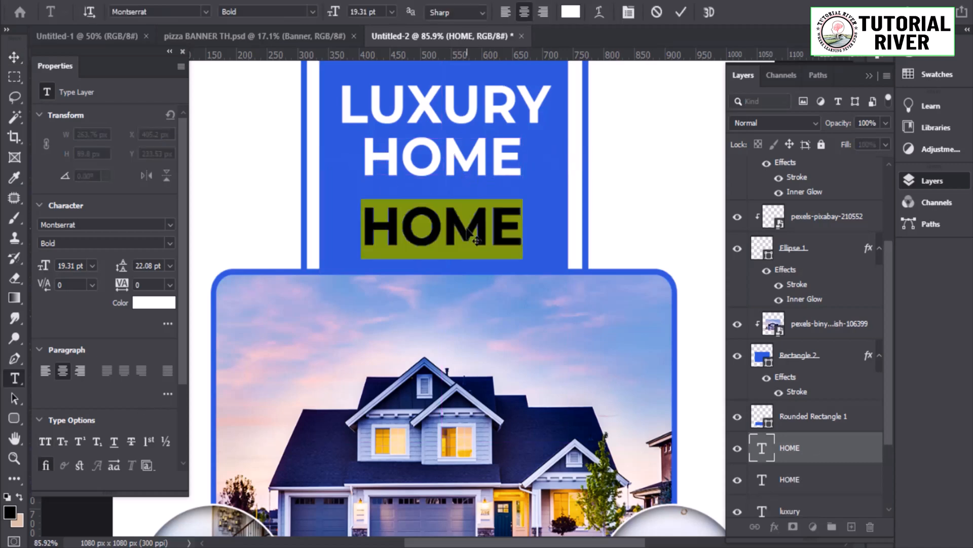
type("FOR S")
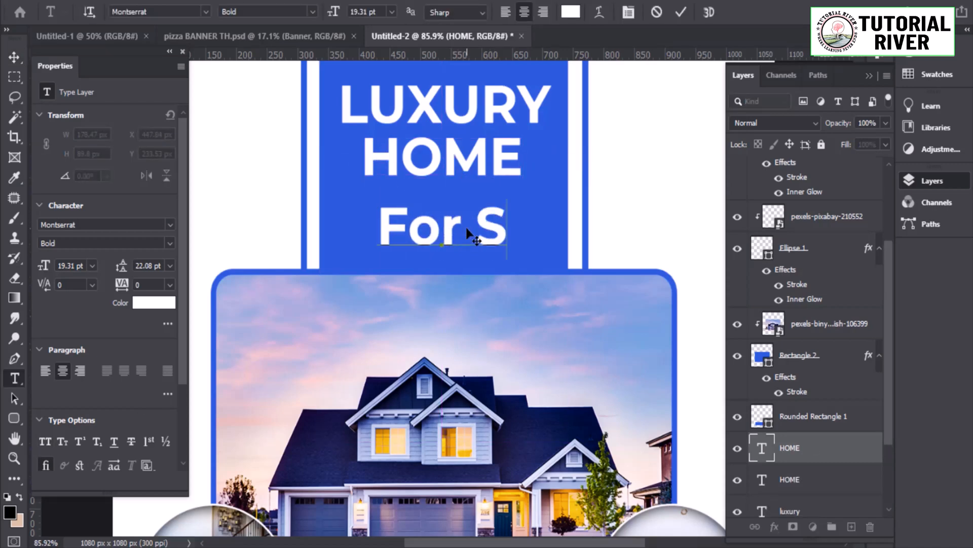
type("ale")
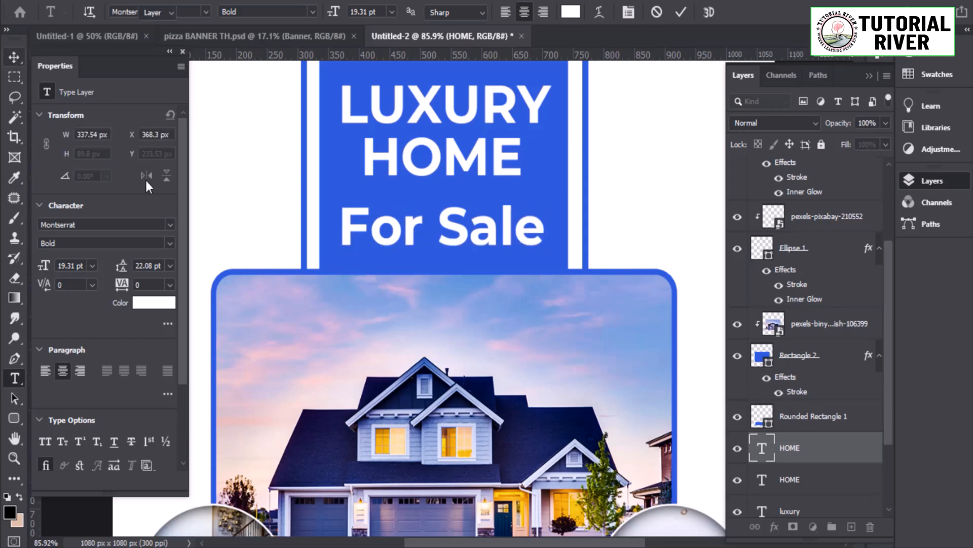
- Preview script fonts on the For Sale text and apply Billionthine
left_click(170, 225)
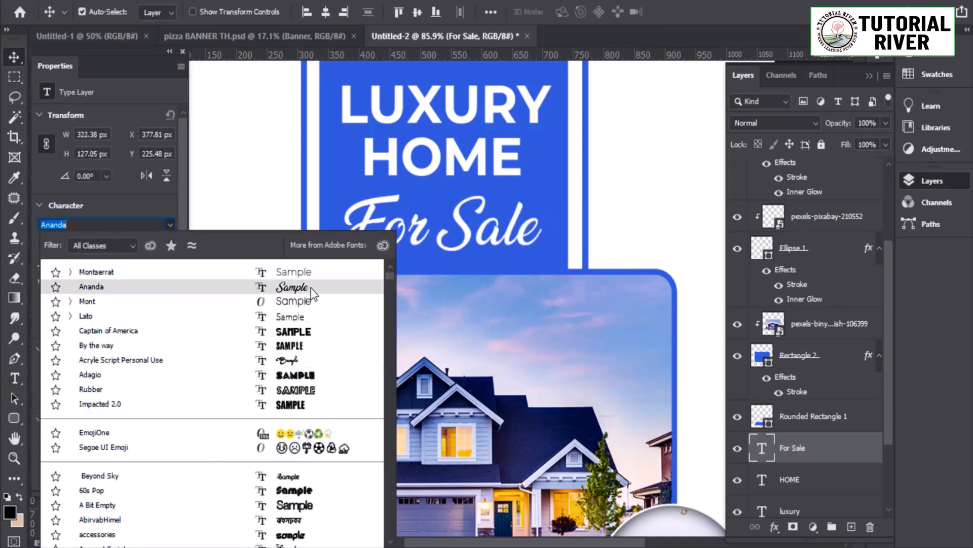
scroll(299, 355, "down", 12)
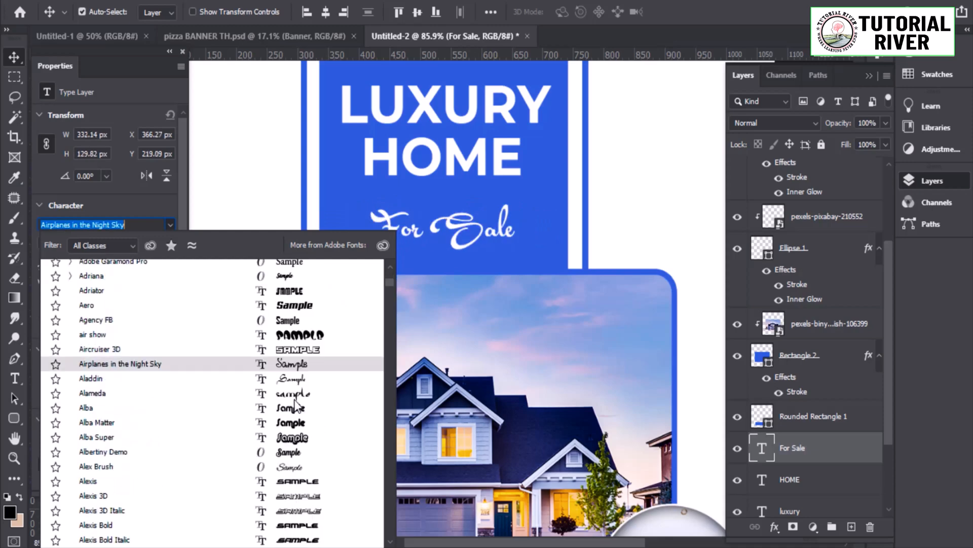
scroll(296, 404, "down", 3)
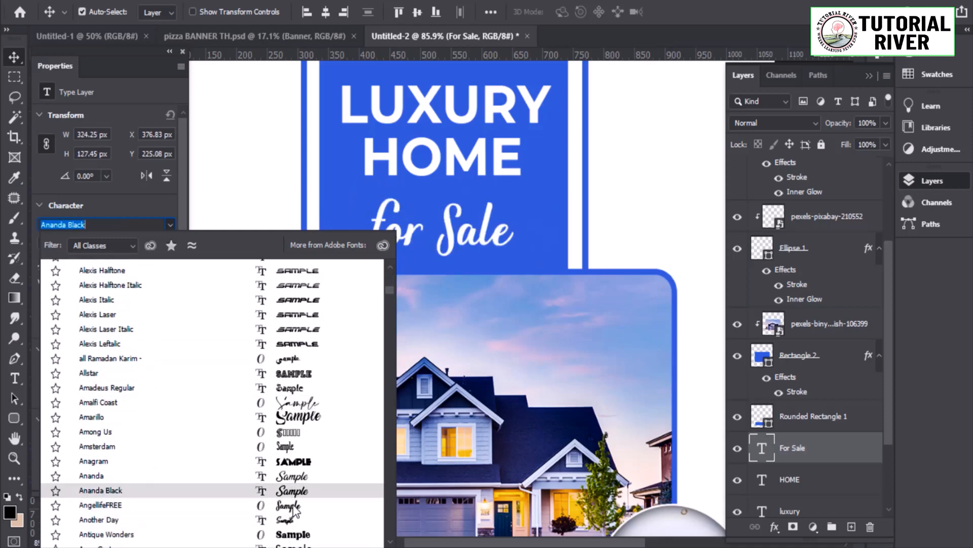
scroll(296, 510, "down", 2)
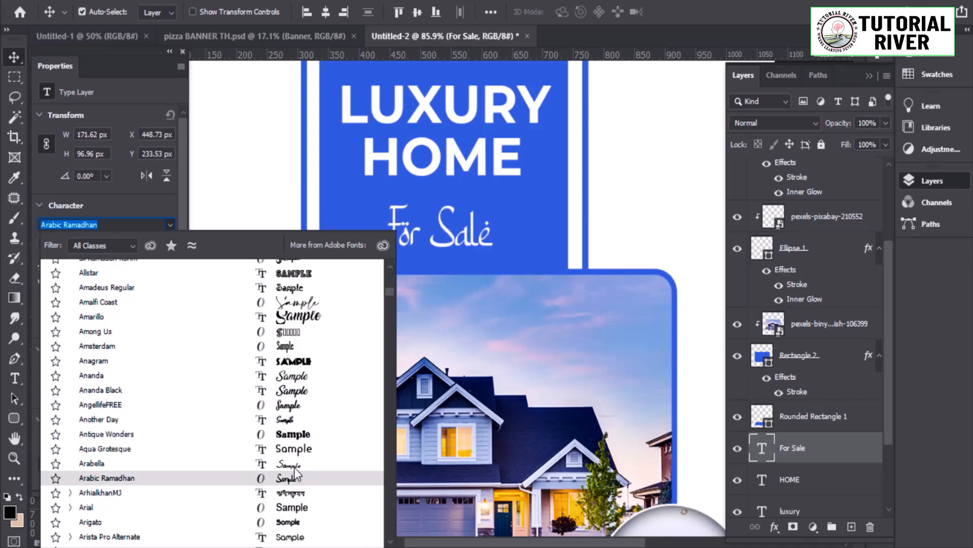
scroll(295, 464, "down", 6)
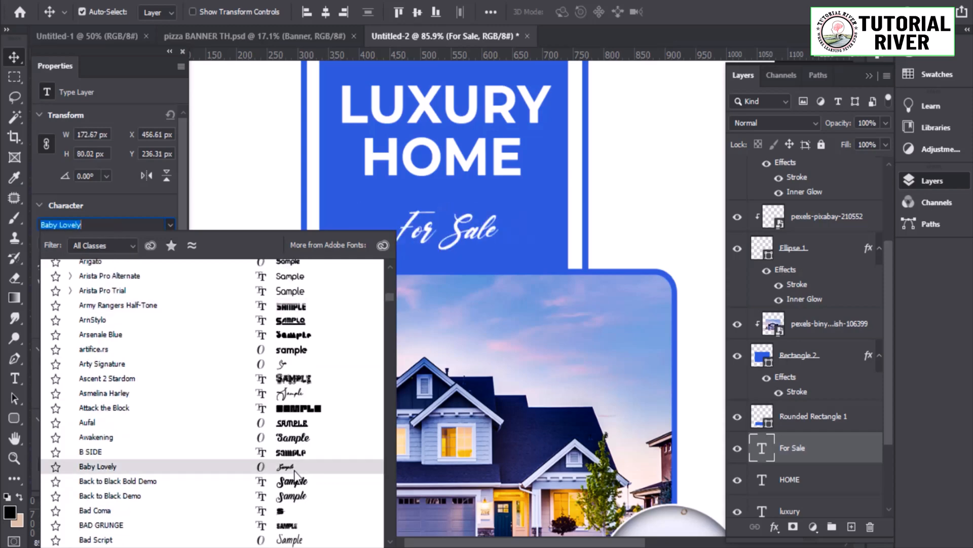
scroll(294, 469, "down", 4)
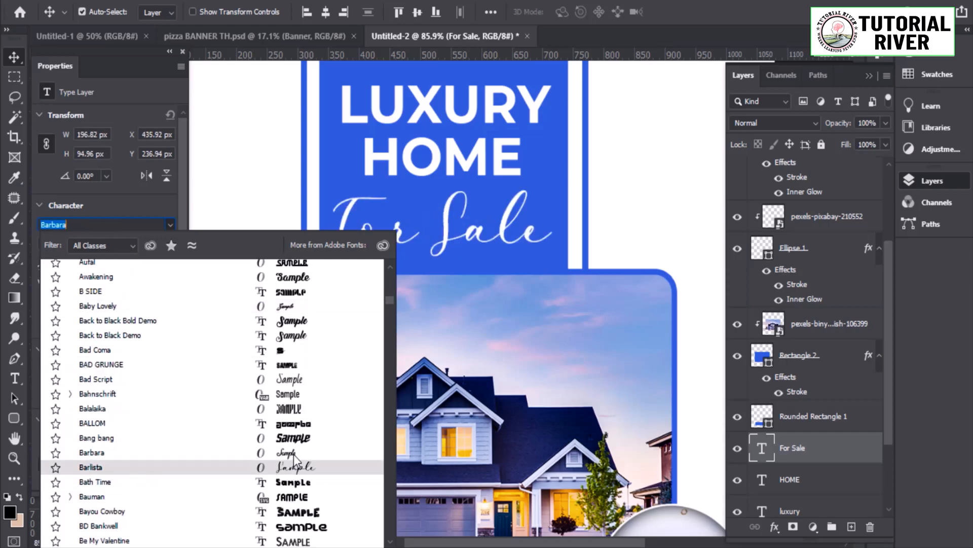
scroll(294, 455, "down", 5)
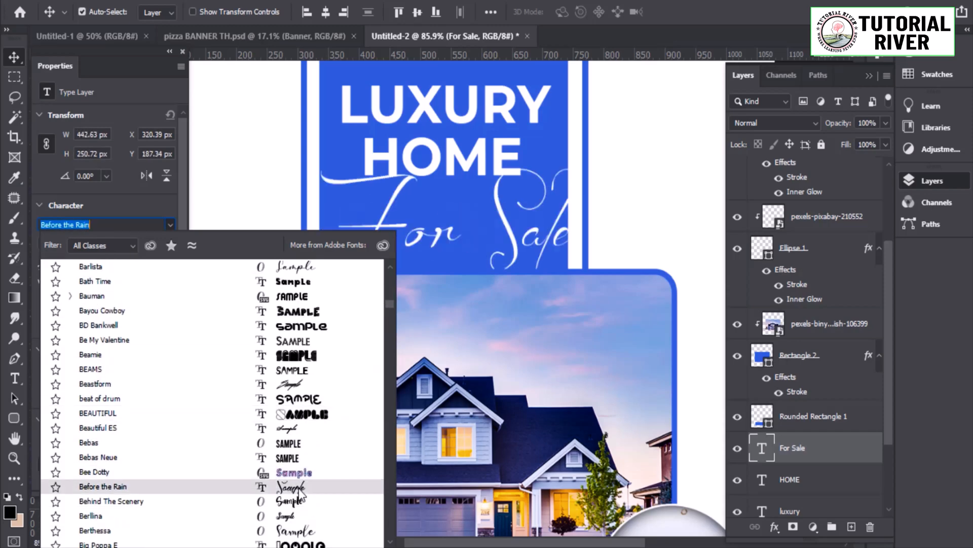
scroll(299, 507, "down", 3)
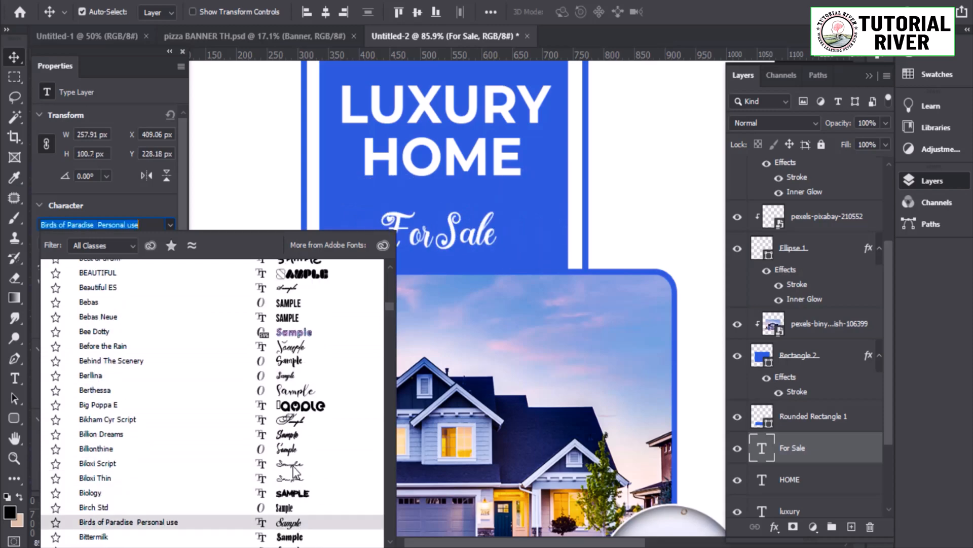
left_click(294, 449)
scroll(408, 310, "down", 2)
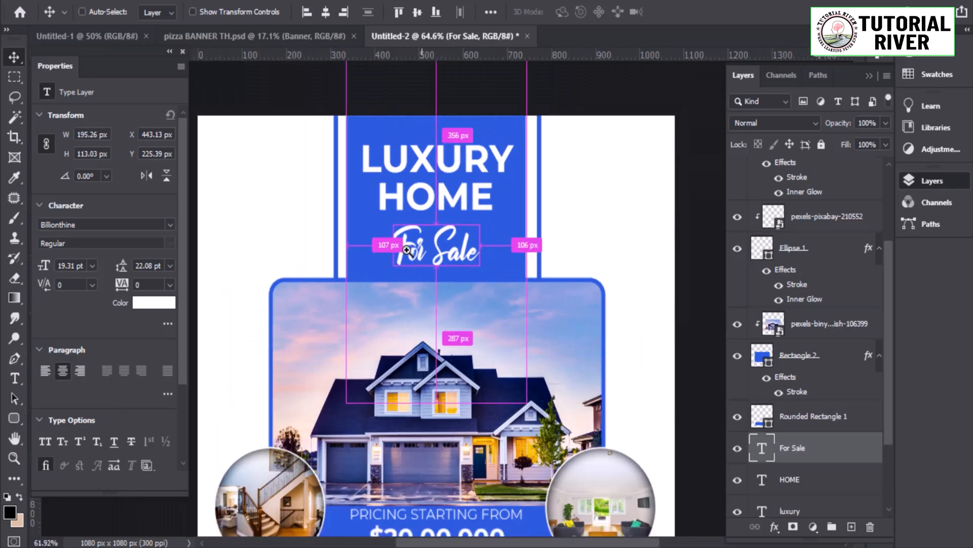
- Set the font of the For Sale text to Secret of the Octopus
scroll(410, 294, "up", 4)
left_click(171, 226)
left_click_drag(390, 277, 390, 483)
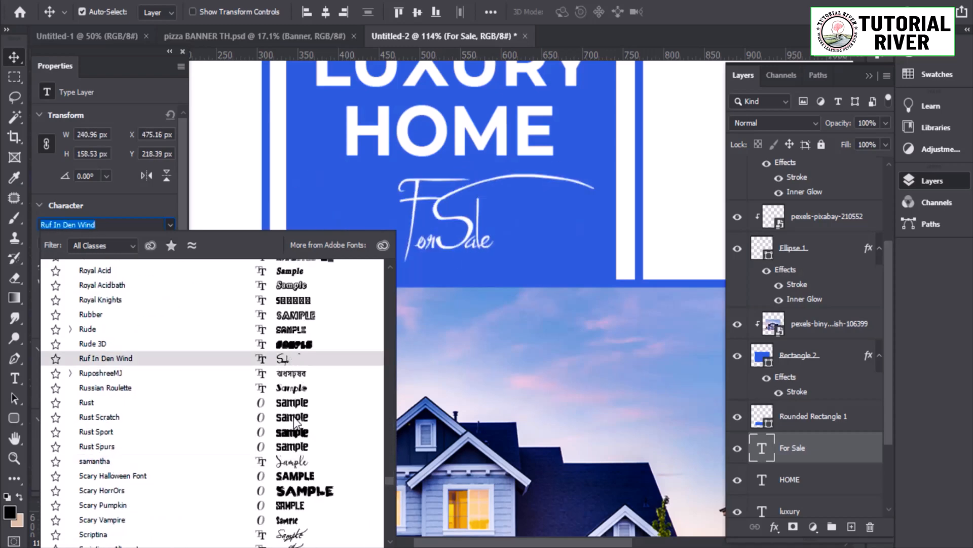
scroll(291, 406, "down", 3)
left_click(292, 485)
- Adjust the placement of the heading lines on the blue band, with For Sale at about X 453 px, Y 235 px
mouse_move(498, 229)
left_mouse_down()
mouse_move(461, 217)
mouse_move(495, 238)
left_mouse_up()
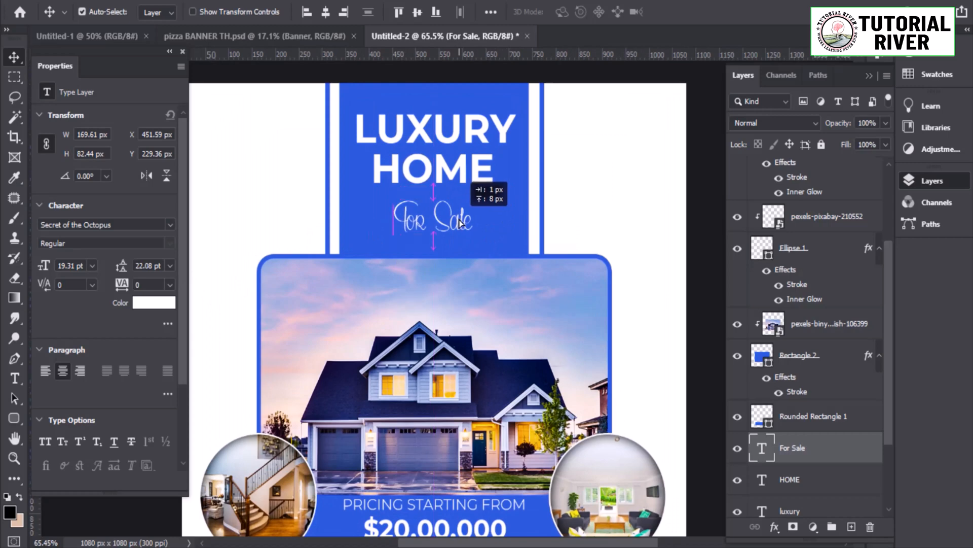
left_click_drag(460, 225, 449, 239)
left_click(462, 134)
left_click_drag(472, 158, 471, 167)
mouse_move(472, 199)
left_mouse_down()
mouse_move(485, 200)
mouse_move(471, 200)
left_mouse_up()
left_click_drag(481, 222, 467, 243)
- Draw a rounded rectangle about 234 × 52 px with 10 px corners in the white area below the price band
left_click_drag(501, 465, 504, 463)
left_click_drag(398, 425, 412, 424)
left_click_drag(412, 424, 401, 387)
left_click_drag(474, 391, 466, 416)
left_click_drag(470, 410, 514, 402)
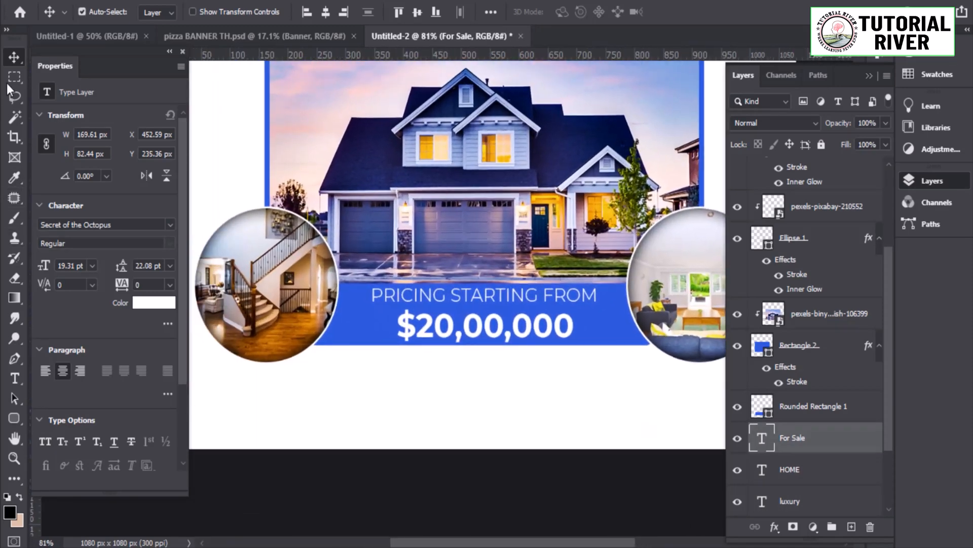
left_click(17, 418)
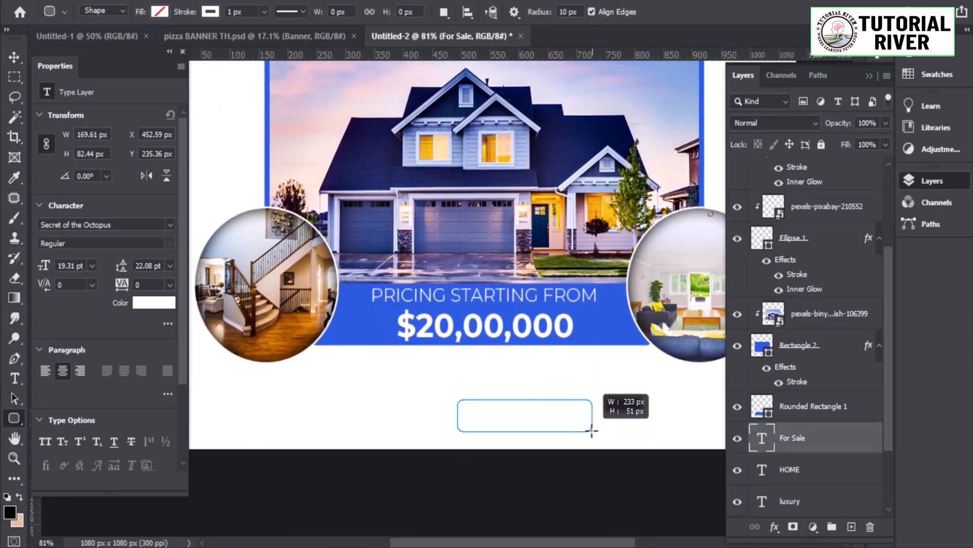
left_click_drag(592, 430, 597, 429)
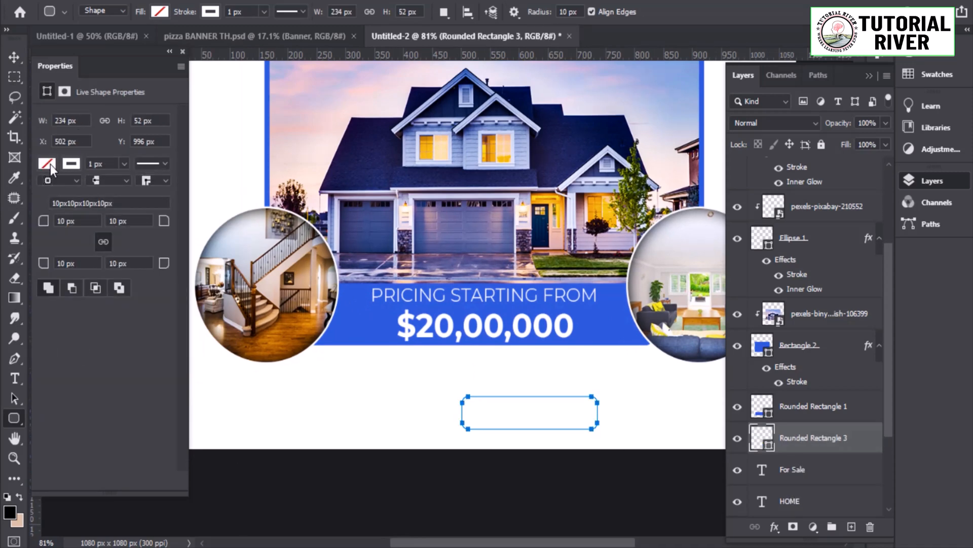
- Fill the small rounded rectangle with the design's blue and remove its stroke
left_click(51, 168)
left_click(49, 246)
left_click(14, 56)
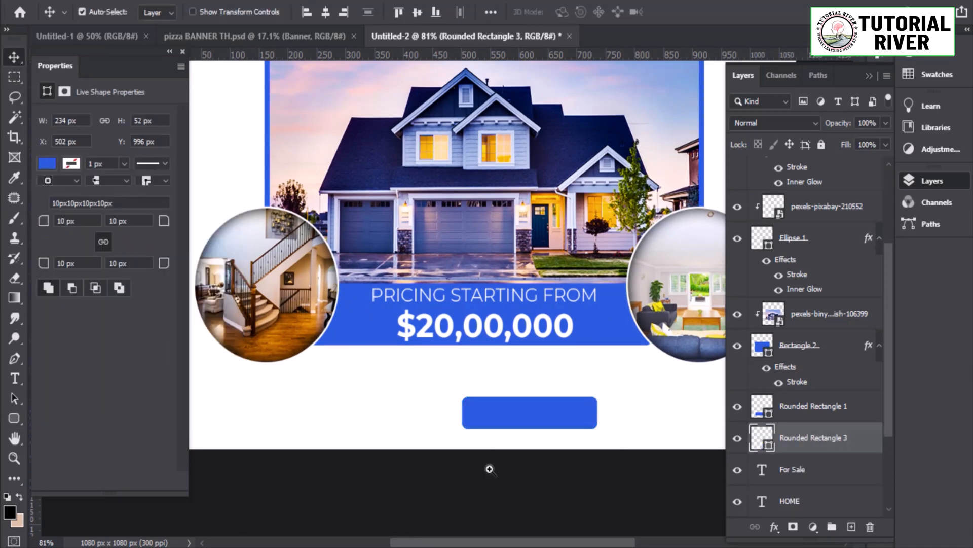
scroll(507, 443, "up", 3)
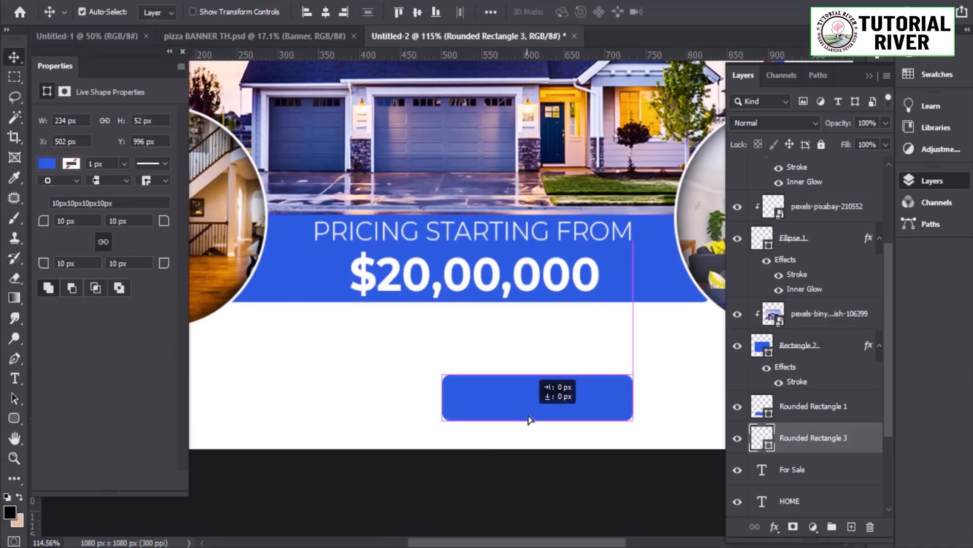
- Draw a circle about 83 × 83 px over the start of the small blue rounded rectangle
right_click(17, 416)
left_click(86, 449)
left_click_drag(408, 361, 476, 448)
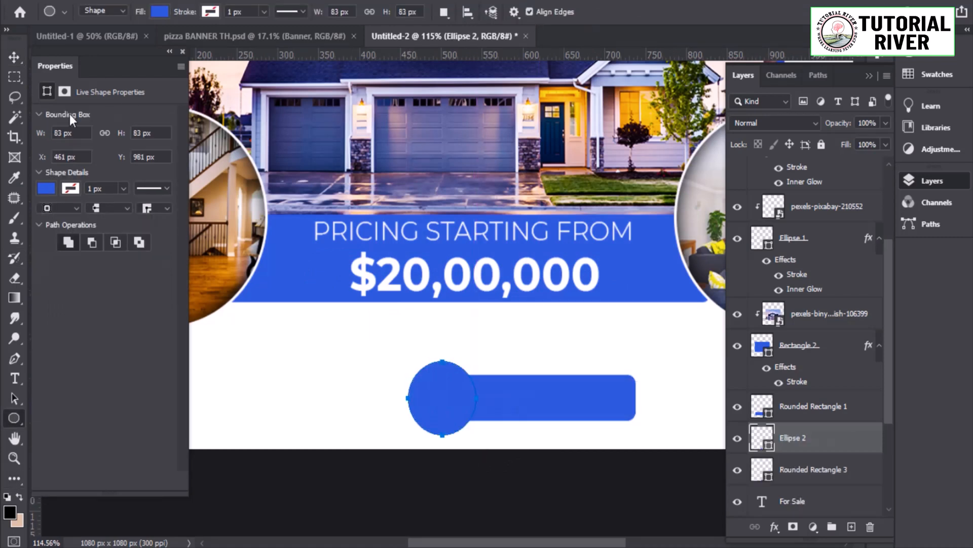
- Fill the circle with white and give it a 3 px blue stroke
left_click(46, 189)
left_click(62, 269)
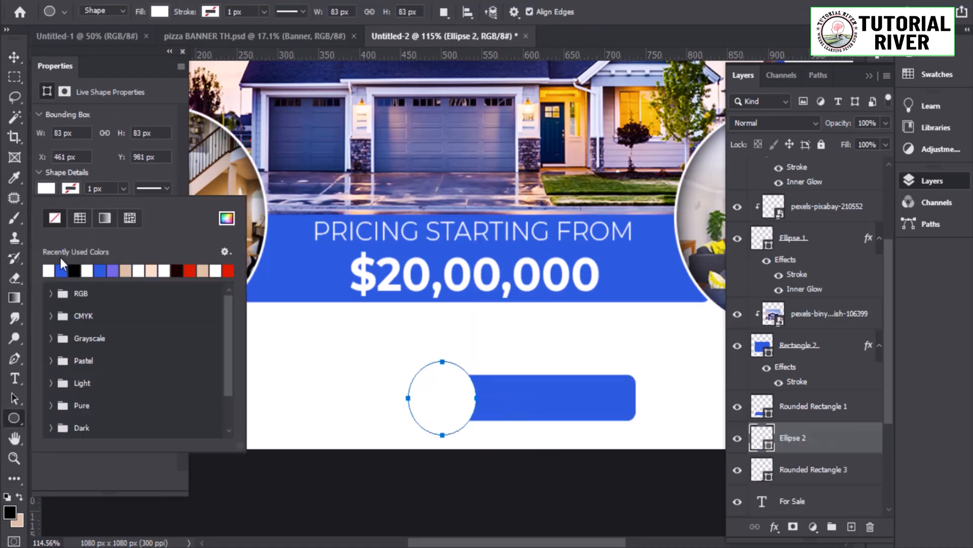
left_click_drag(190, 14, 194, 13)
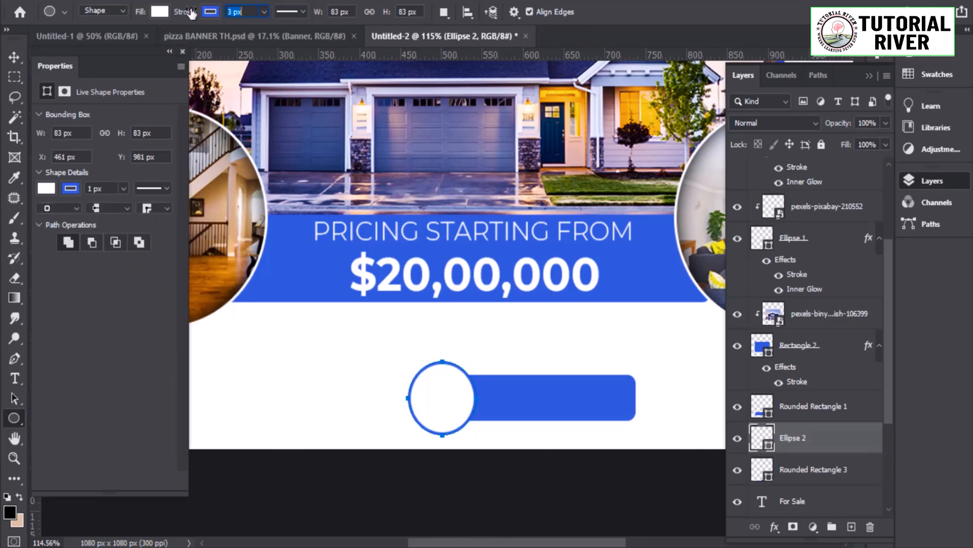
- Make the small blue rounded rectangle taller and shift it against the white circle
left_click(14, 58)
scroll(552, 407, "up", 3)
left_click(539, 409, "ctrl")
key("ctrl+t")
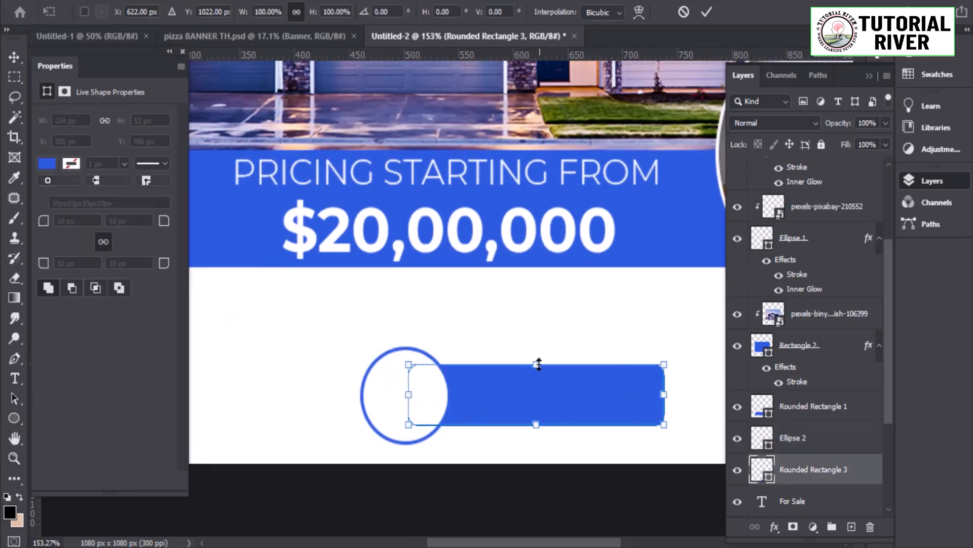
left_click_drag(538, 364, 538, 347)
left_click_drag(563, 395, 489, 372)
key("Return")
- Scale the circle and rounded rectangle down together to about 214 px wide and group them
scroll(537, 412, "down", 10)
scroll(474, 428, "up", 10)
left_click(347, 389, "shift")
key("ctrl+t")
key("Return")
key("ctrl+g")
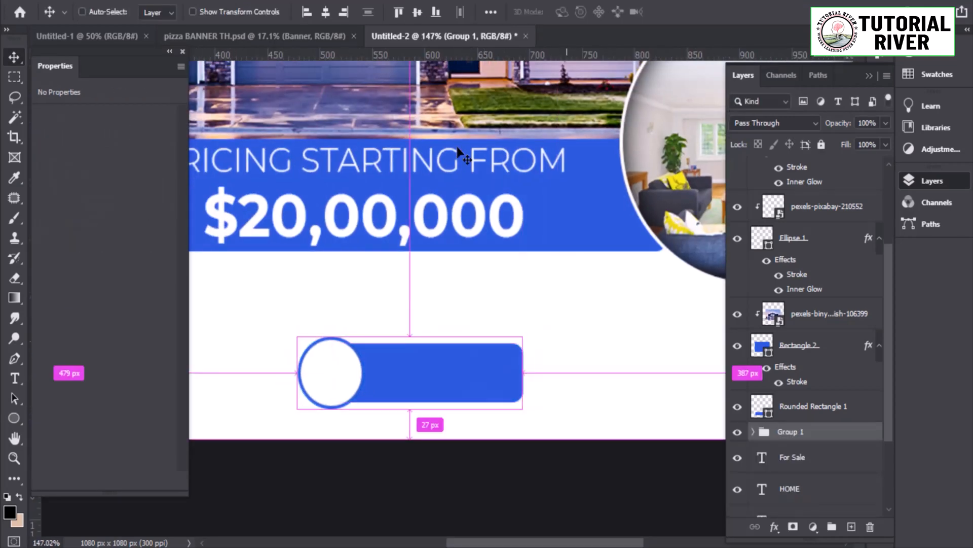
- Centre the circle-and-rectangle group horizontally in the white area below the price band
scroll(436, 381, "down", 5)
left_click(440, 376, "ctrl")
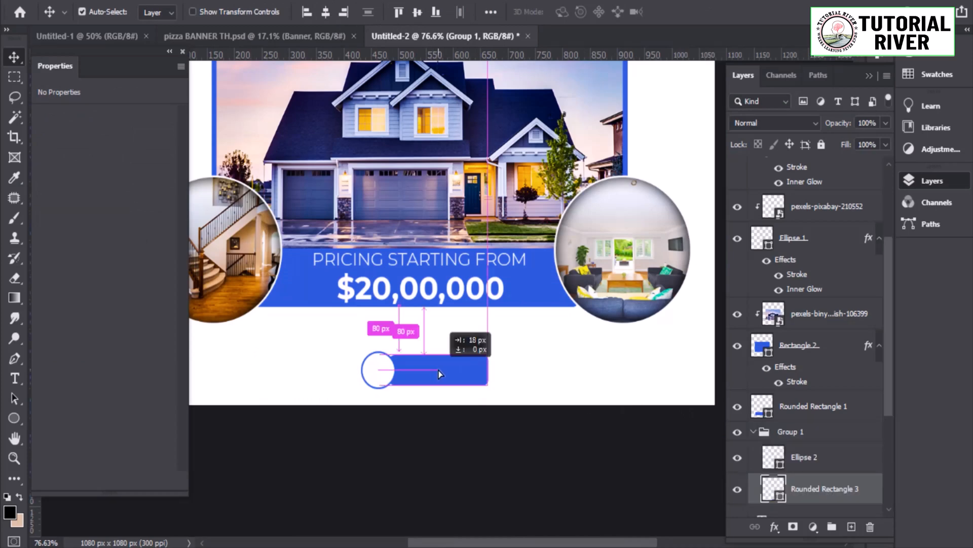
left_click(788, 432)
scroll(459, 461, "down", 3)
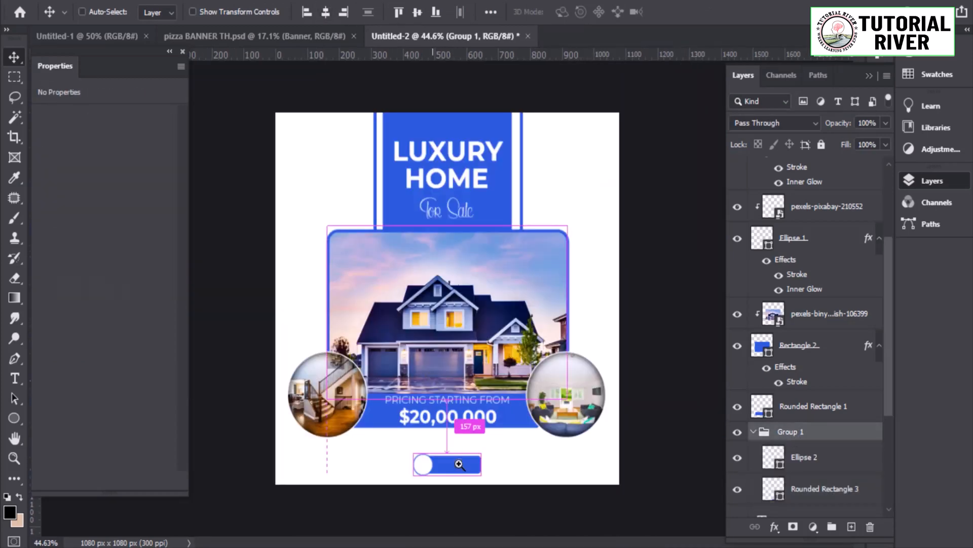
scroll(459, 461, "up", 2)
left_click_drag(460, 461, 454, 364)
left_click(497, 347)
left_click(761, 431)
key("ctrl+t")
scroll(473, 348, "up", 4)
key("Return")
- Add the text "for information cxall" in the canvas's lower-left white area and colour it black (000000)
left_click_drag(454, 364, 660, 367)
left_click_drag(440, 340, 380, 341)
scroll(379, 340, "up", 2)
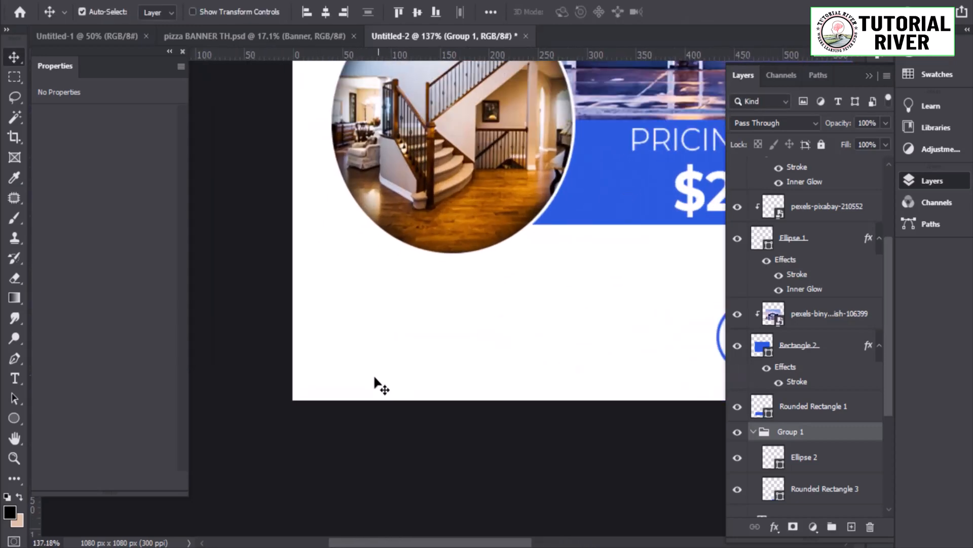
key("t")
left_click(363, 363)
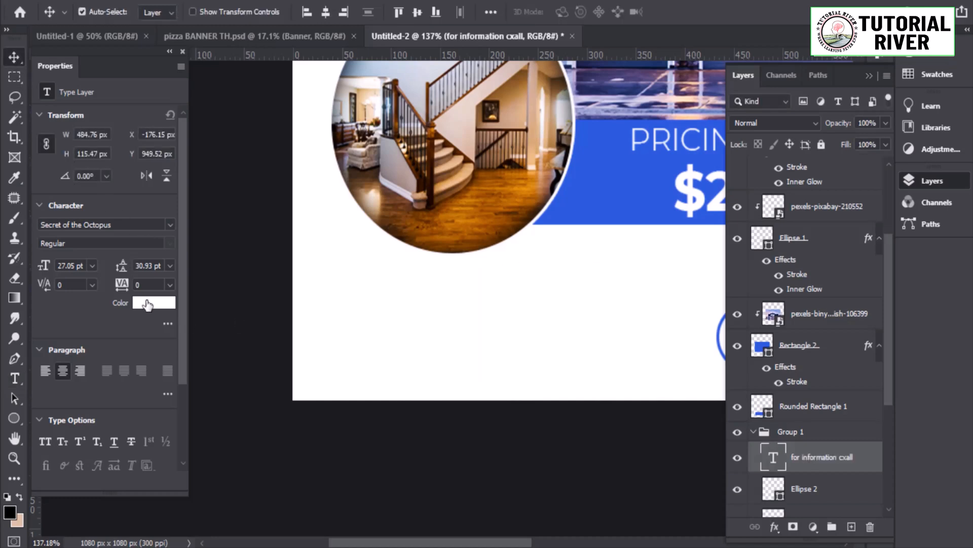
left_click(152, 303)
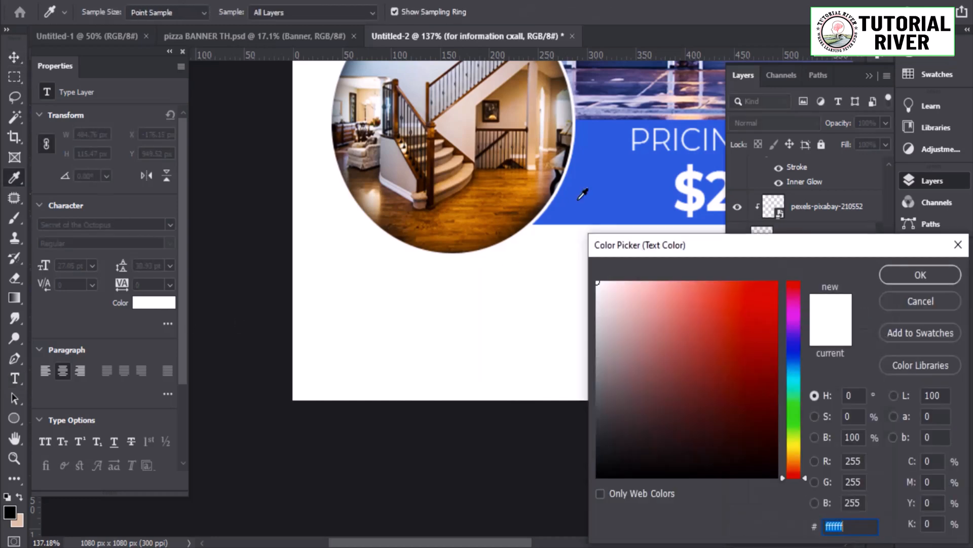
type("000000")
- Set the information text's font to Montserrat and scale it down to about 7.64 pt
left_click(170, 225)
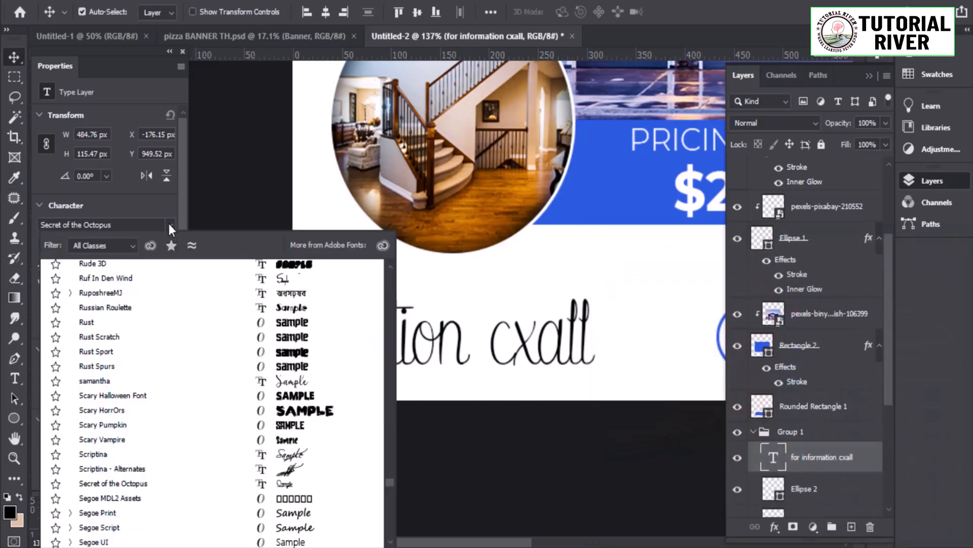
scroll(264, 284, "up", 15)
left_click(283, 303)
key("ctrl+t")
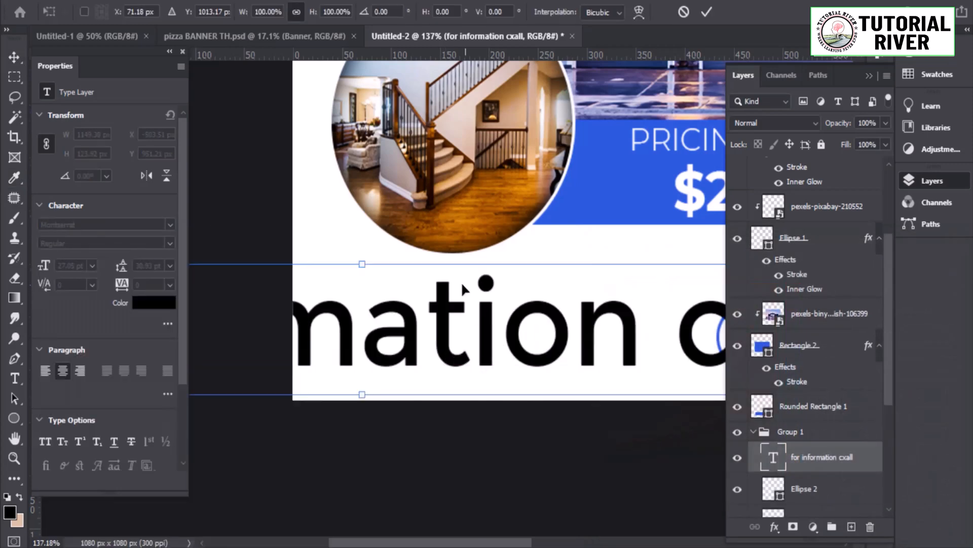
left_click_drag(361, 263, 488, 387)
key("Return")
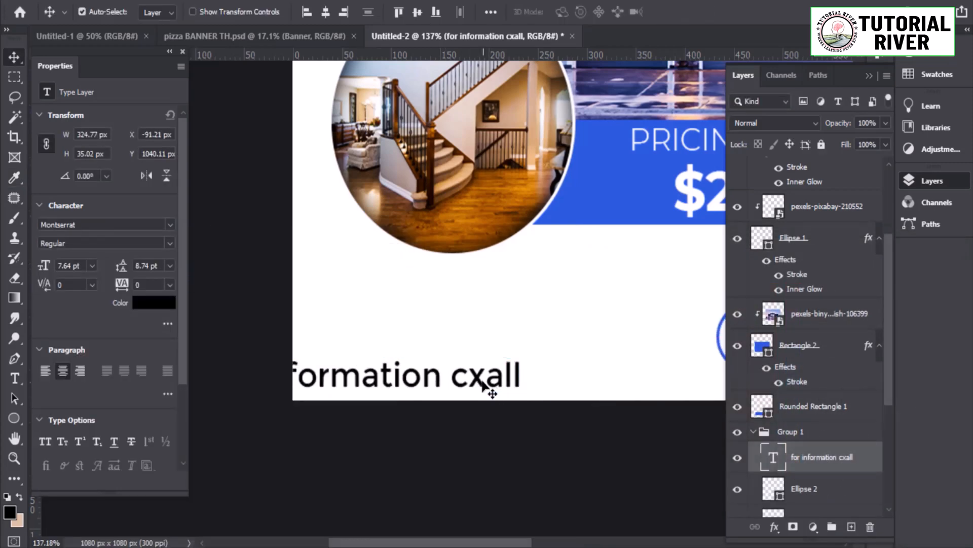
- Correct the information text to "For information call" and move it fully onto the canvas
double_click(487, 377)
left_click(485, 378)
key("BackSpace")
left_click_drag(400, 363, 554, 349)
double_click(375, 360)
type("R")
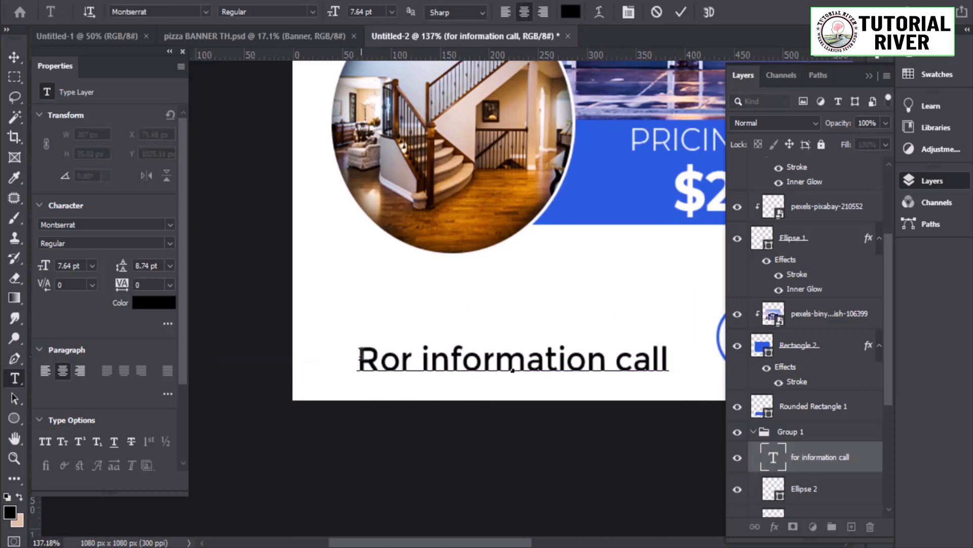
key("BackSpace")
type("D")
key("BackSpace")
type("F")
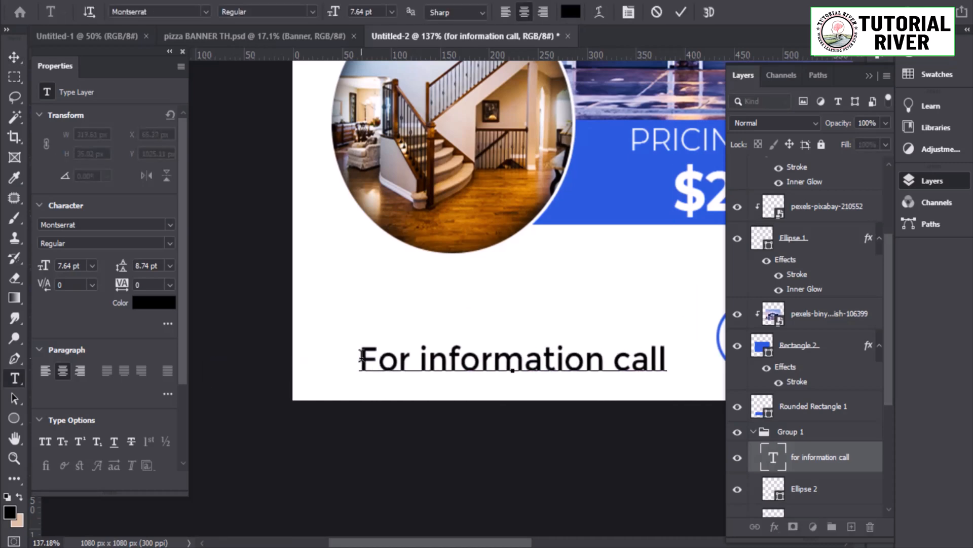
- Scale the For information call text to about 3.62 pt below the staircase photo and set its weight to Light
left_click(15, 60)
left_click_drag(477, 369, 449, 345)
key("ctrl+t")
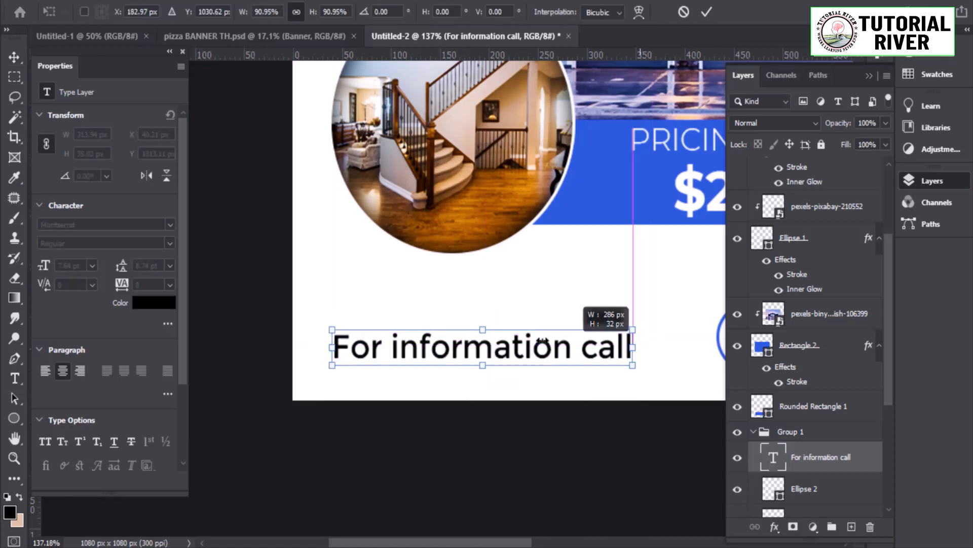
left_click_drag(543, 340, 464, 349)
key("Return")
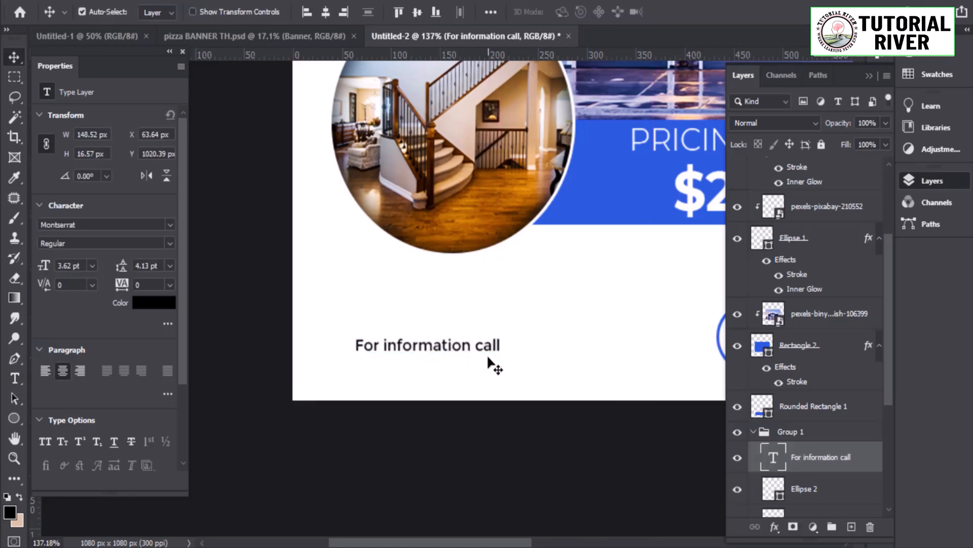
left_click(170, 243)
left_click(61, 308)
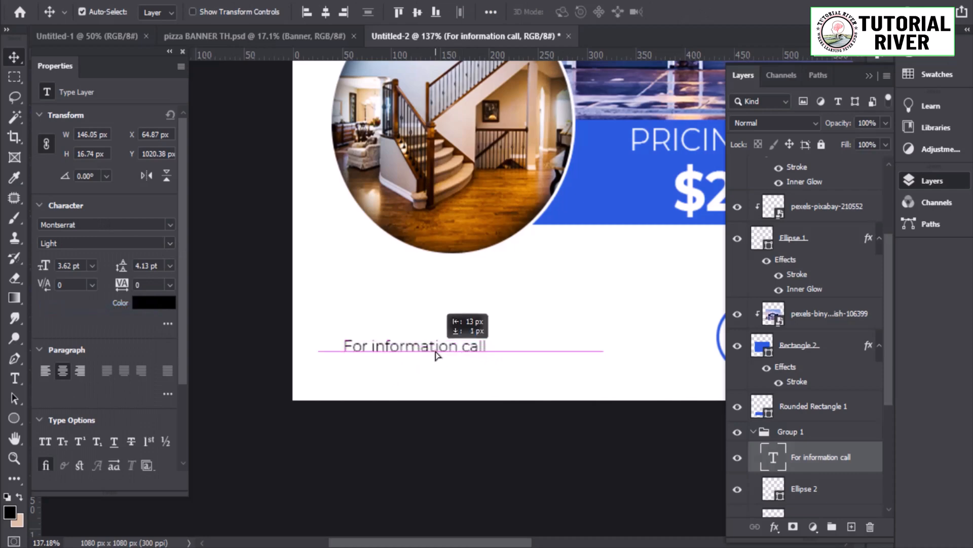
- Place the phone icon 2934394 (1).png and scale it to about 40 × 40 px beside the For information call text
scroll(440, 357, "down", 1)
scroll(444, 299, "up", 8)
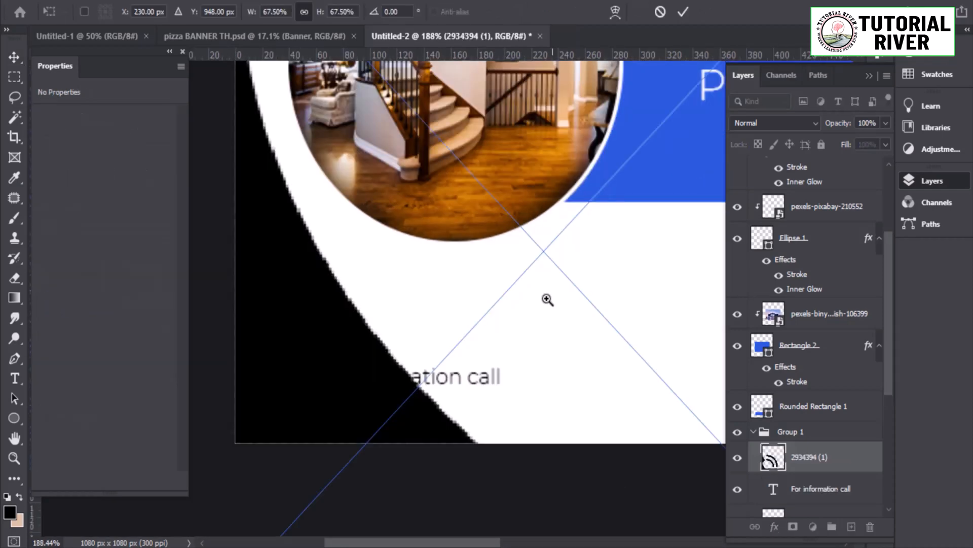
scroll(548, 297, "down", 12)
key("ctrl+0")
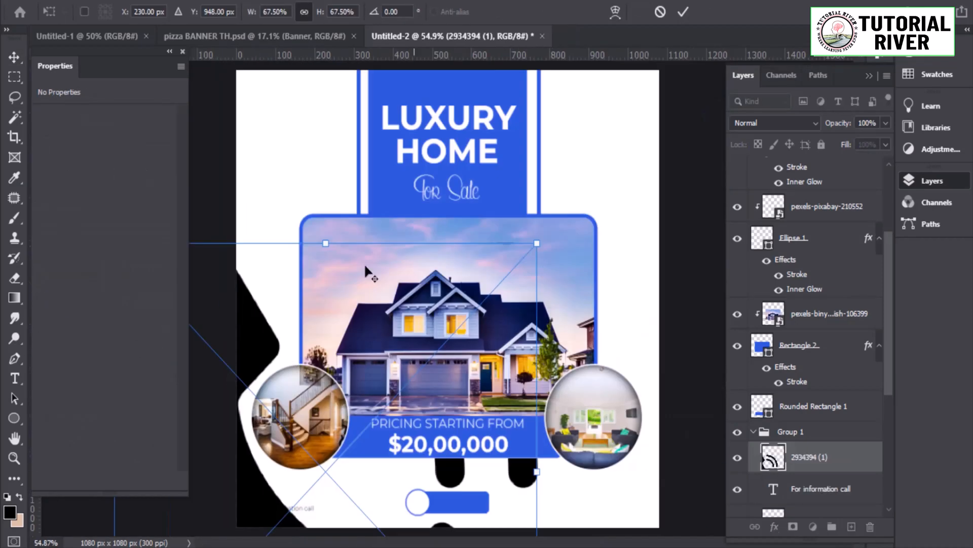
left_click_drag(326, 243, 326, 422)
left_click_drag(317, 464, 345, 461)
left_click_drag(339, 530, 546, 284)
left_click_drag(626, 229, 567, 250)
left_click_drag(553, 254, 410, 292)
scroll(407, 297, "up", 5)
left_click_drag(437, 297, 392, 298)
left_click_drag(364, 302, 389, 328)
key("Return")
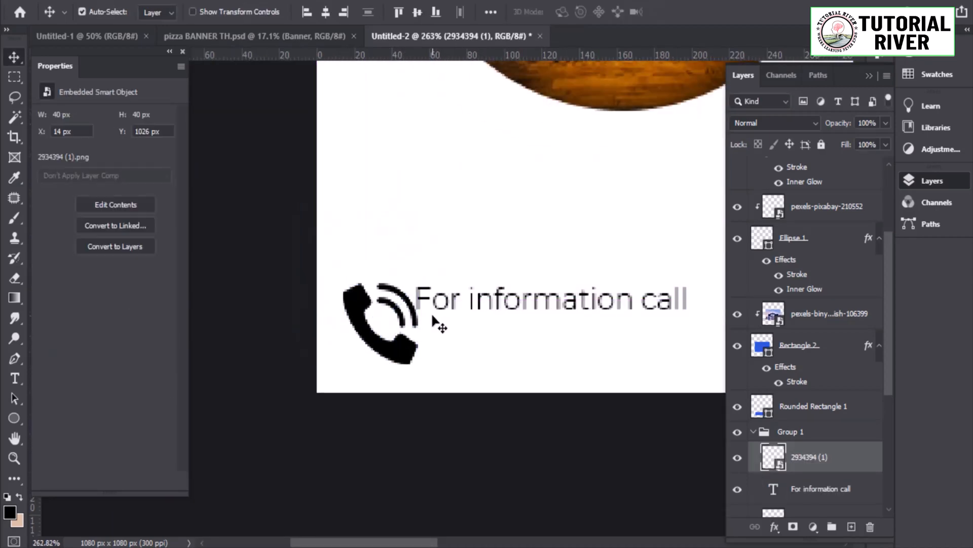
- Move the For information call text clear of the phone icon, and transform the icon to 1.80% scale beside it
left_click_drag(458, 303, 486, 288)
scroll(413, 311, "down", 5)
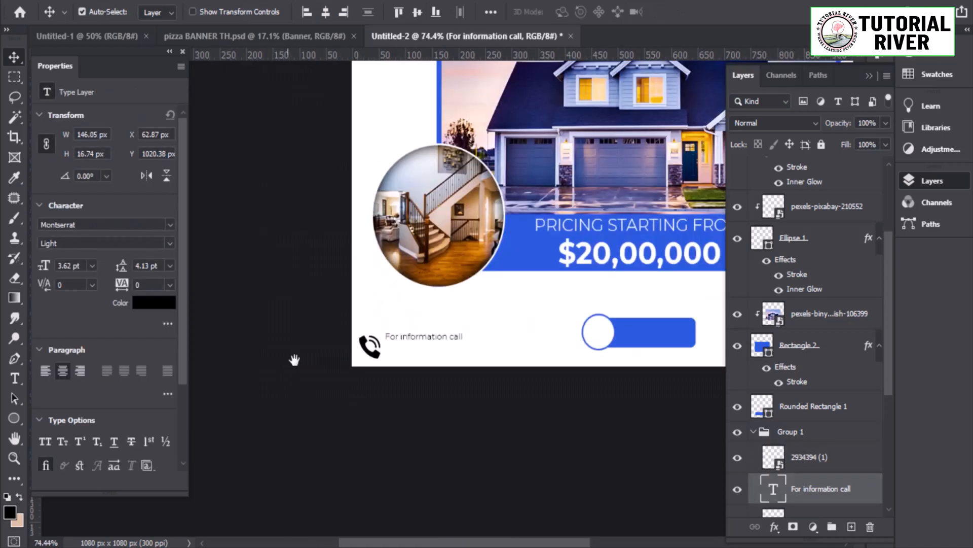
scroll(410, 361, "up", 4)
left_click(409, 358)
key("ctrl+t")
left_click_drag(370, 302, 415, 336)
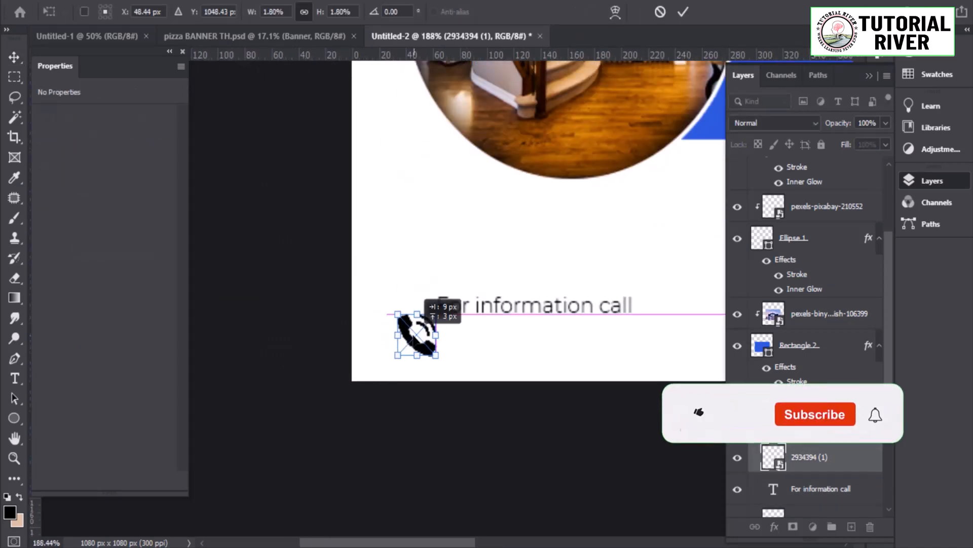
key("Return")
- Duplicate the For information call text directly below itself and replace the copy's wording with the contact phone number
left_click_drag(561, 311, 561, 348)
scroll(571, 324, "down", 1)
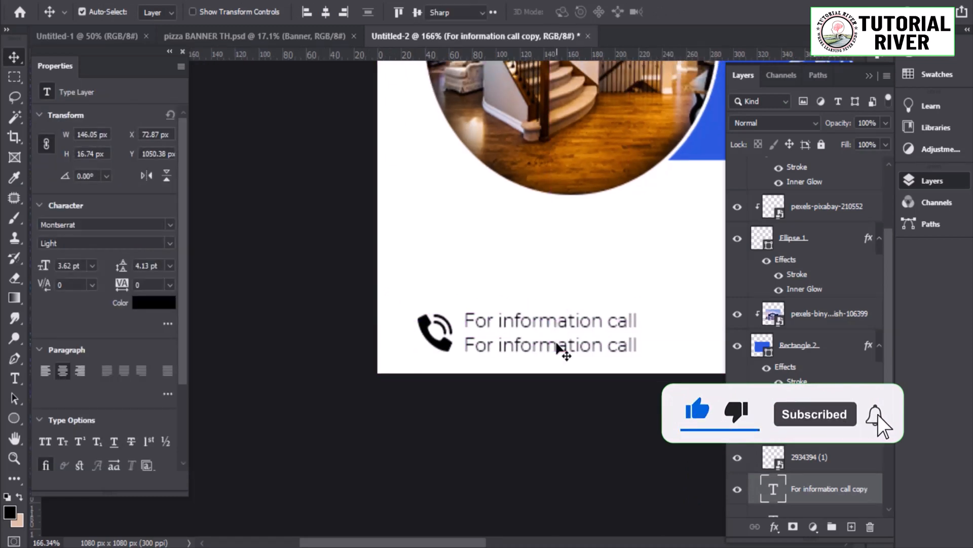
double_click(562, 348)
type("000 111")
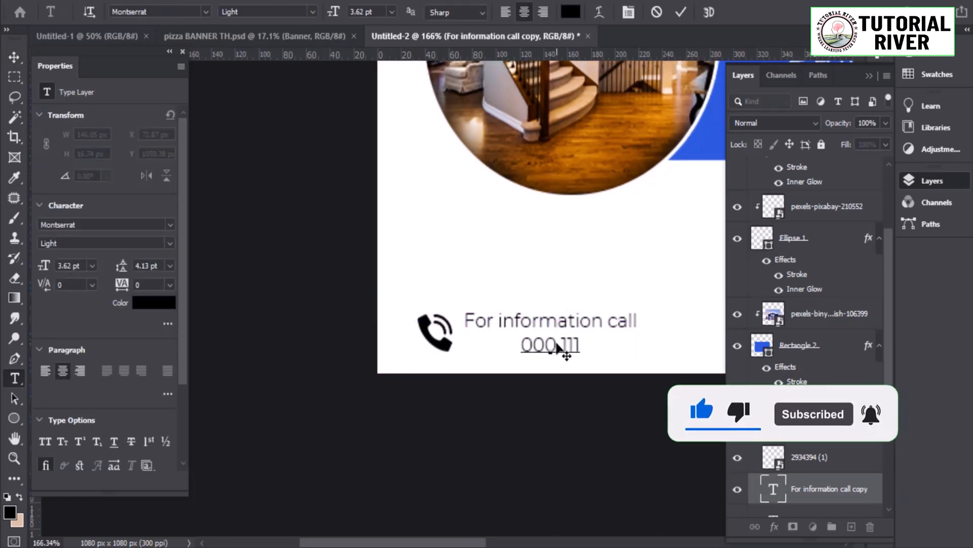
type(" 22 333")
key("ctrl+Return")
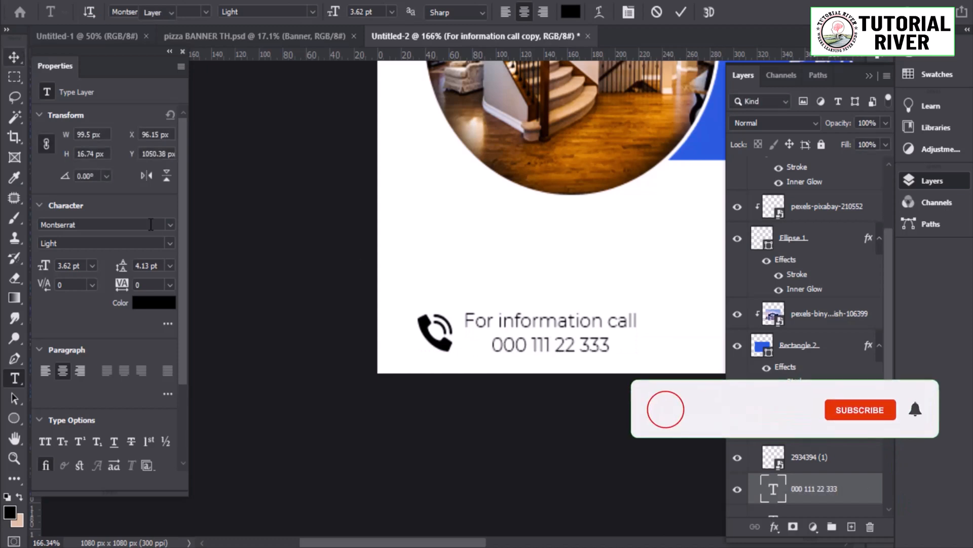
- Set the phone number to Medium weight, align it with the line above, and enlarge it to about 5.14 pt
left_click(170, 243)
left_click(92, 358)
left_click_drag(550, 347, 525, 346)
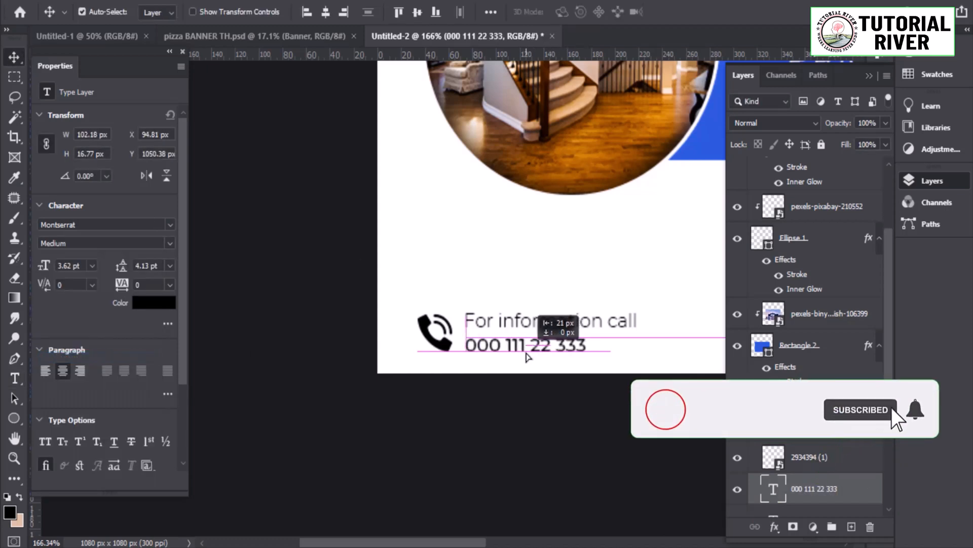
key("ctrl+t")
left_click_drag(635, 355, 652, 350)
key("Return")
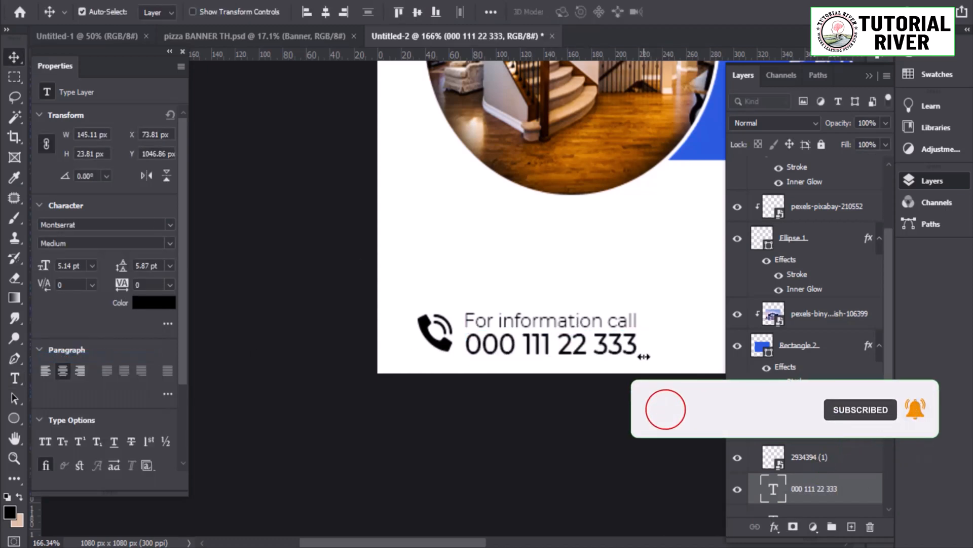
- Fine-tune the position of the For information call line and set the phone number's weight to Bold
scroll(488, 360, "up", 3)
left_click_drag(485, 316, 489, 319)
scroll(483, 322, "down", 3)
scroll(482, 329, "up", 3)
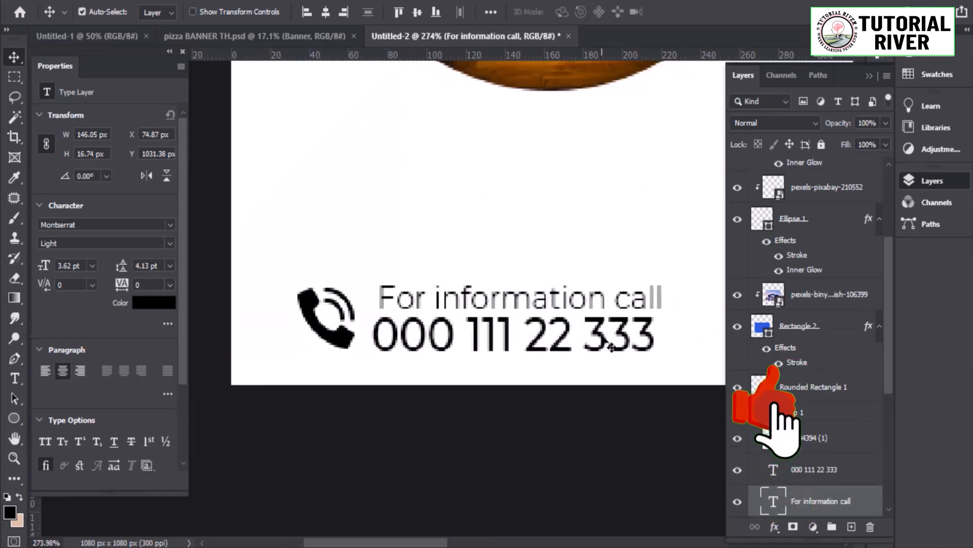
left_click(507, 334)
left_click(105, 242)
left_click(66, 406)
- Colour the phone number with the blue sampled from the price band
scroll(507, 329, "down", 3)
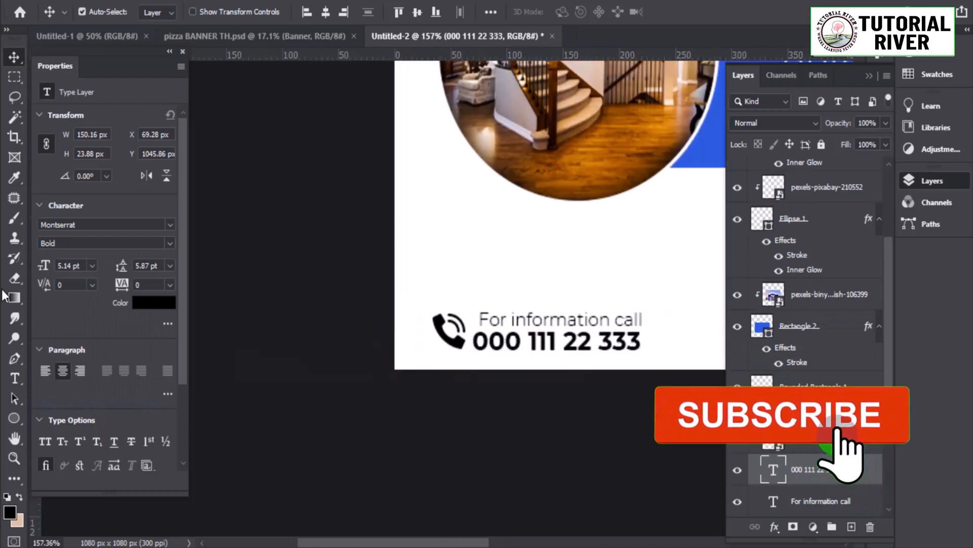
left_click(153, 303)
left_click(686, 143)
left_click(920, 274)
key("v")
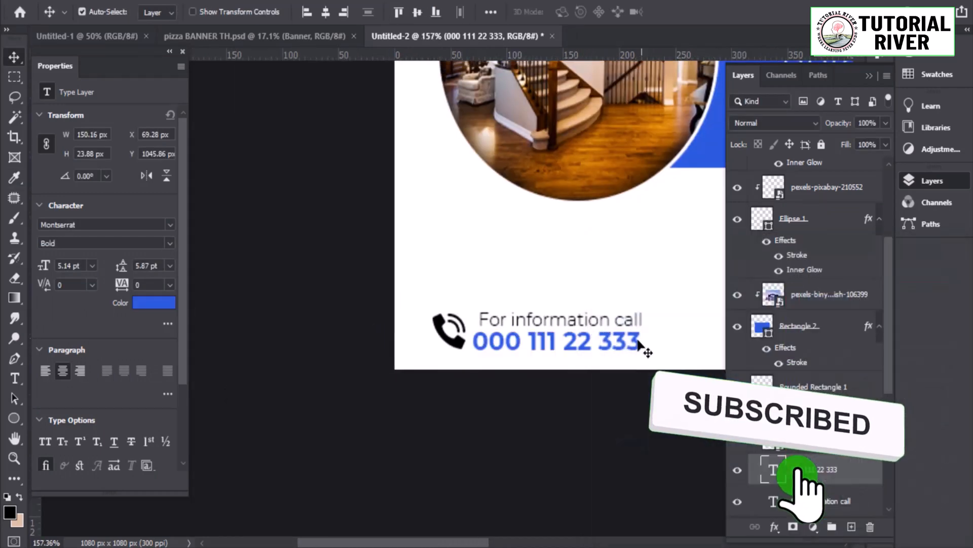
- Align the For information call line with the start of the phone number and scale it to about 2.98 pt
scroll(603, 339, "up", 3)
left_click_drag(465, 303, 458, 303)
key("ctrl+t")
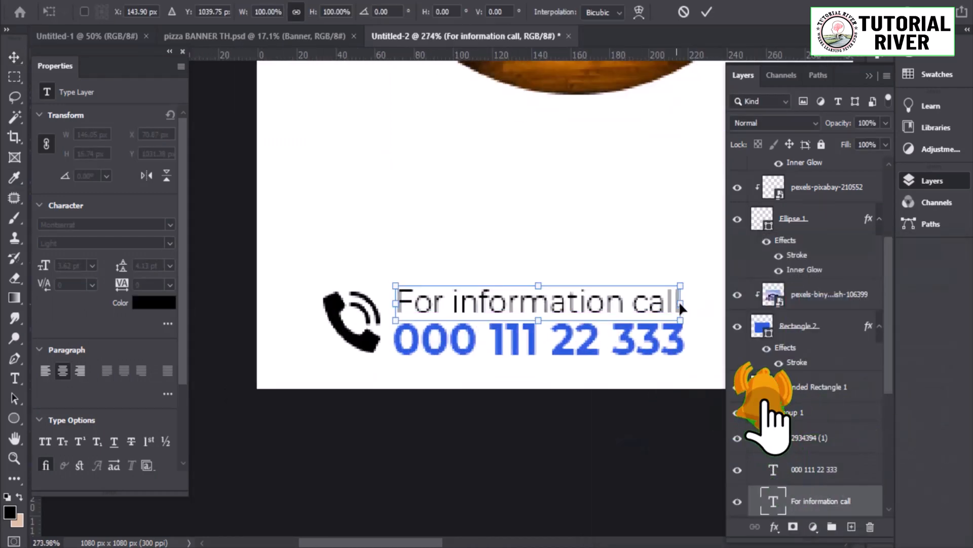
left_click_drag(682, 304, 632, 303)
key("Return")
- Set the For information call text's tracking to 180 and realign it above the phone number at about X 70.61 px
scroll(625, 306, "down", 8)
scroll(603, 369, "up", 3)
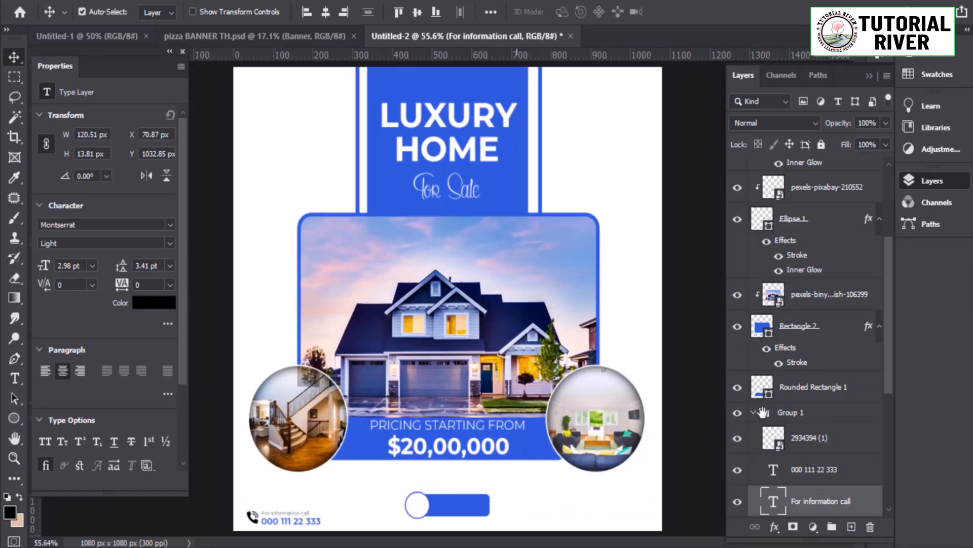
scroll(451, 331, "up", 4)
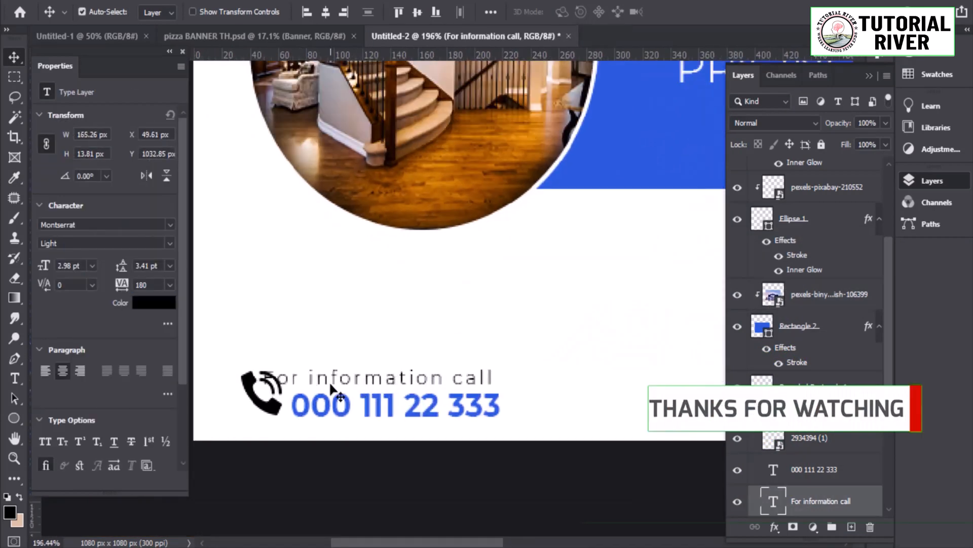
left_click_drag(342, 383, 373, 383)
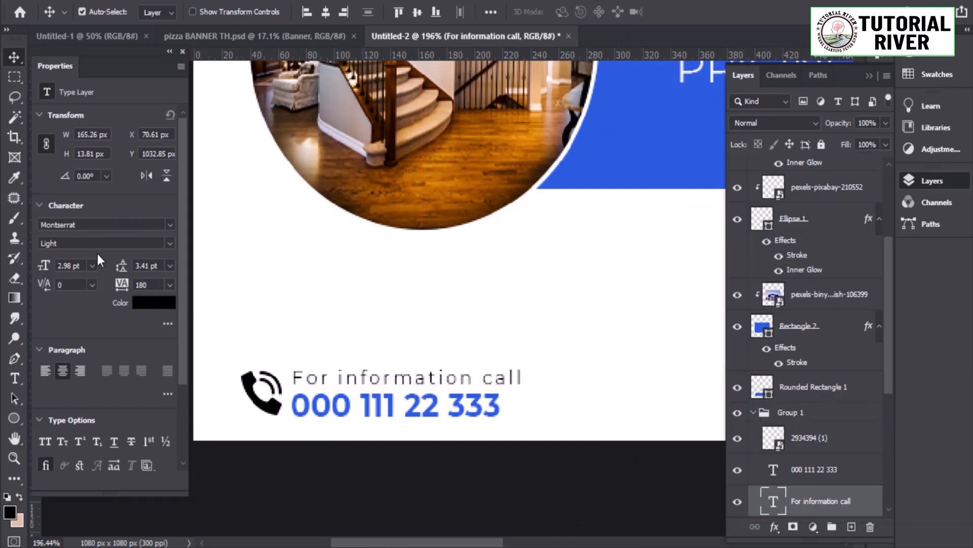
- Set the For information call text to Regular weight and 100 tracking, and realign it above the phone number at about X 70.04 px
left_click(170, 243)
left_click(66, 334)
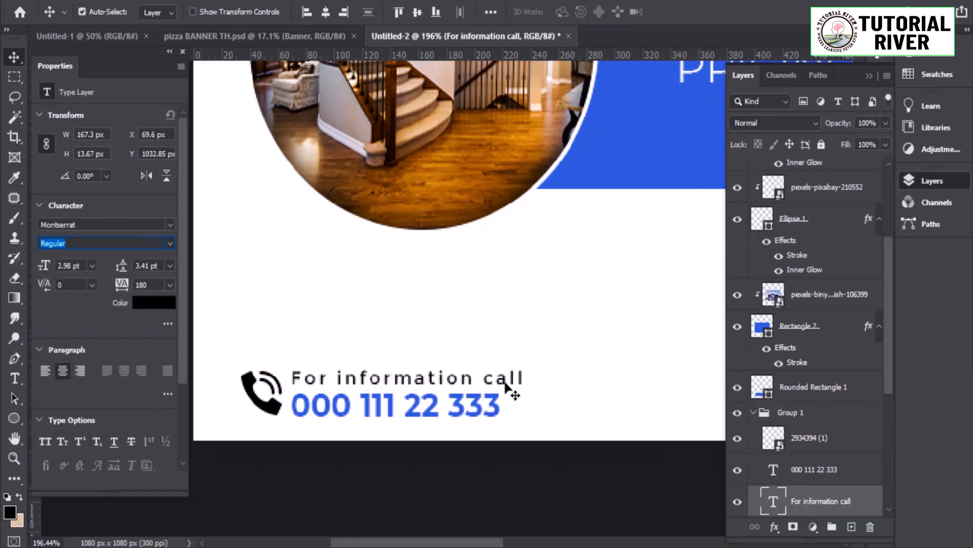
left_click_drag(506, 386, 510, 387)
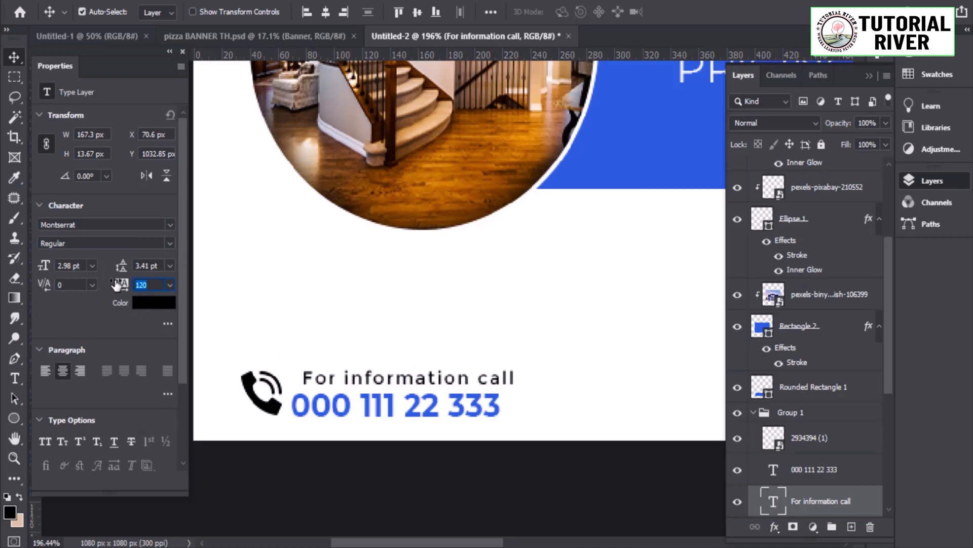
left_click_drag(396, 381, 387, 383)
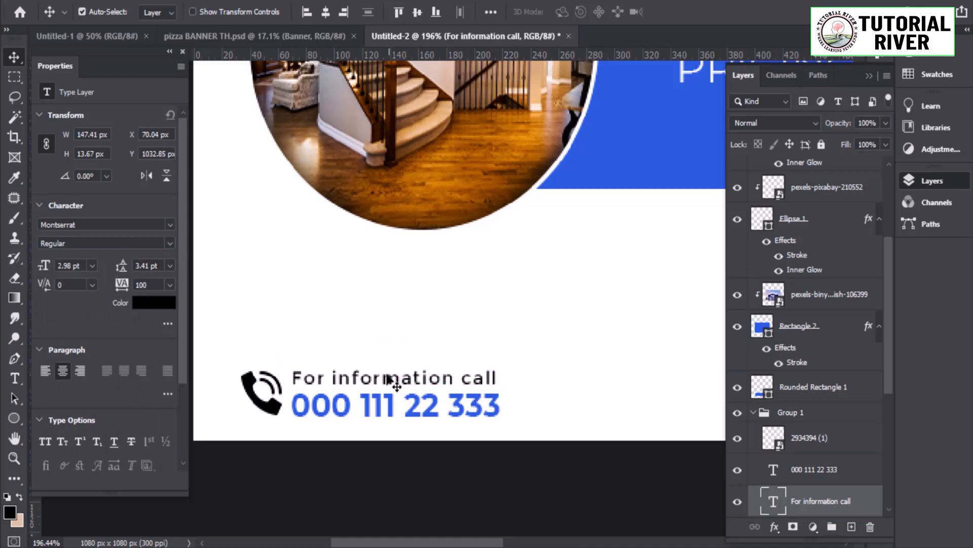
- Apply a Color Overlay to the phone icon using the blue sampled from the phone number
scroll(354, 387, "down", 1)
scroll(353, 387, "up", 3)
left_click(342, 388)
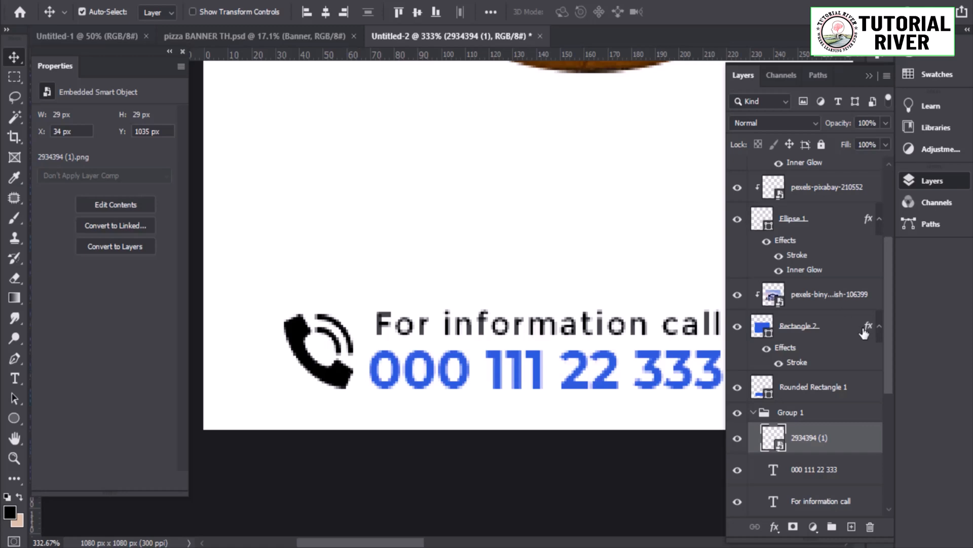
right_click(815, 440)
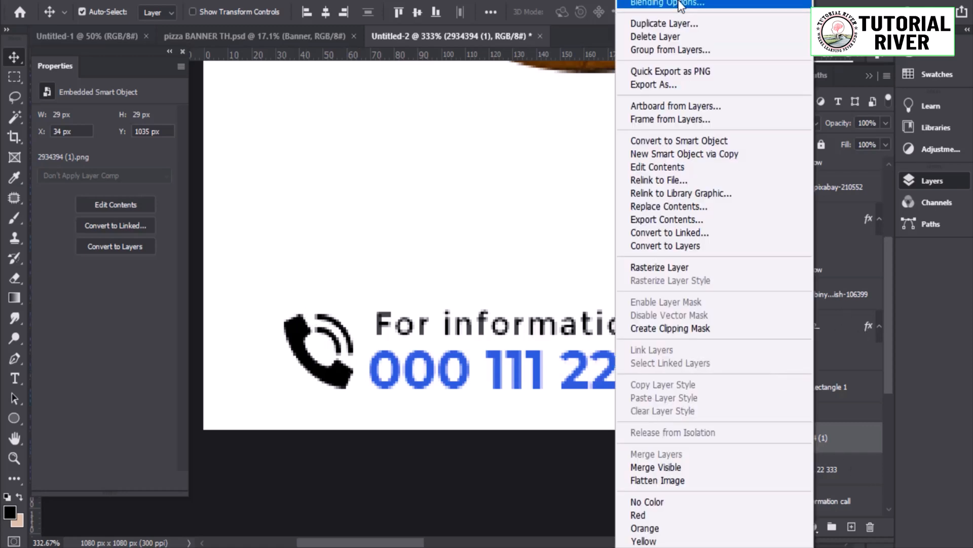
left_click(654, 5)
left_click(453, 374)
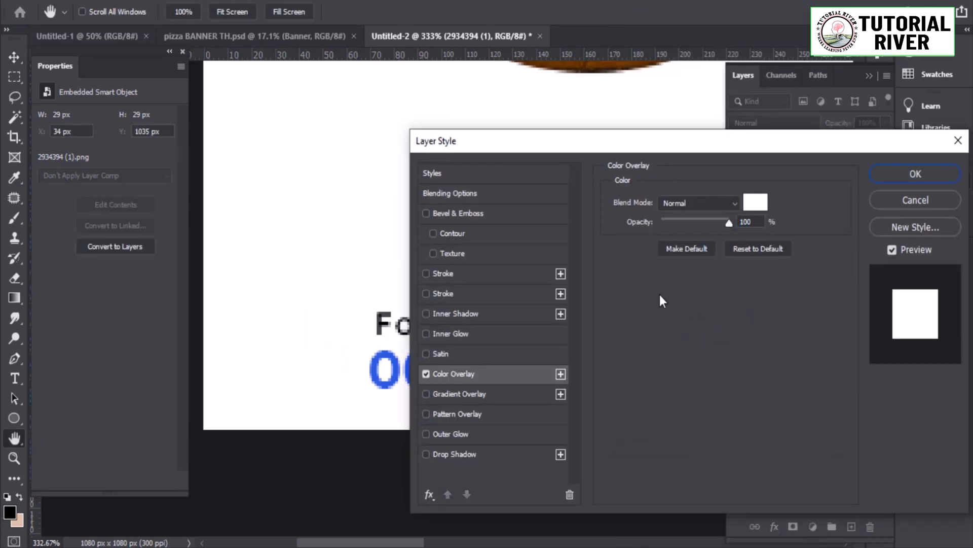
left_click(755, 203)
left_click(396, 366)
left_click(914, 278)
left_click(915, 174)
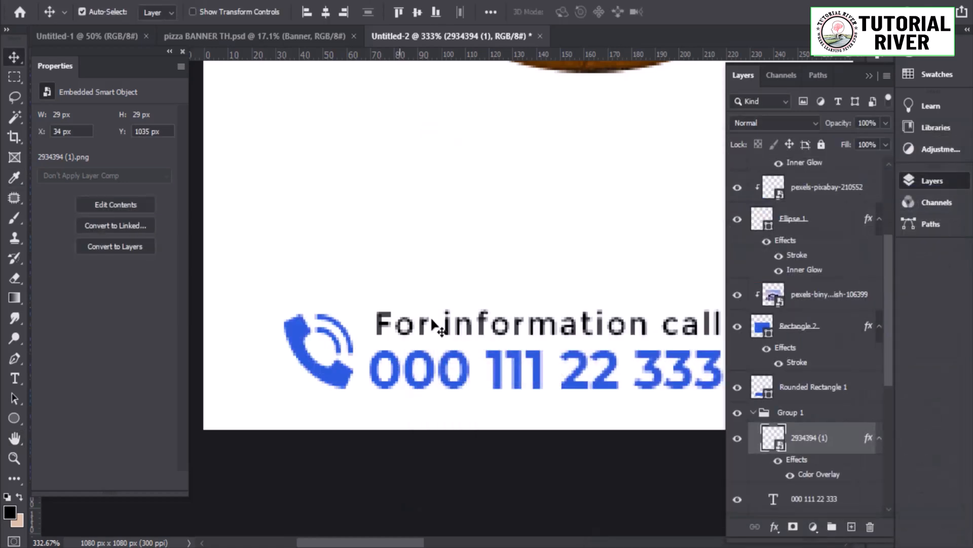
- Place the white web-solutions globe icon on the canvas, scaled to about 311 × 310 px at the lower right of the post
left_click_drag(448, 324, 363, 346)
left_click_drag(656, 315, 373, 374)
left_click_drag(583, 374, 481, 374)
scroll(408, 371, "down", 2)
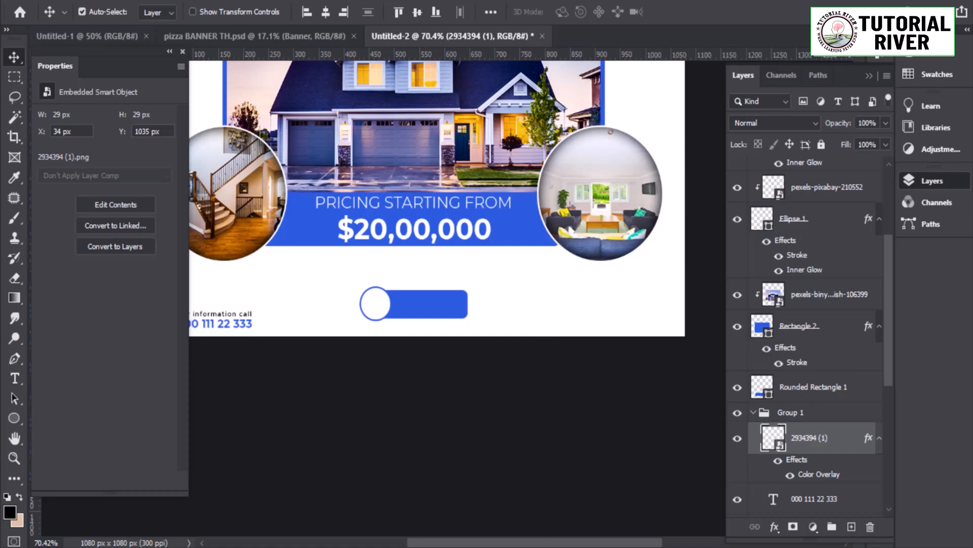
left_click_drag(864, 352, 593, 306)
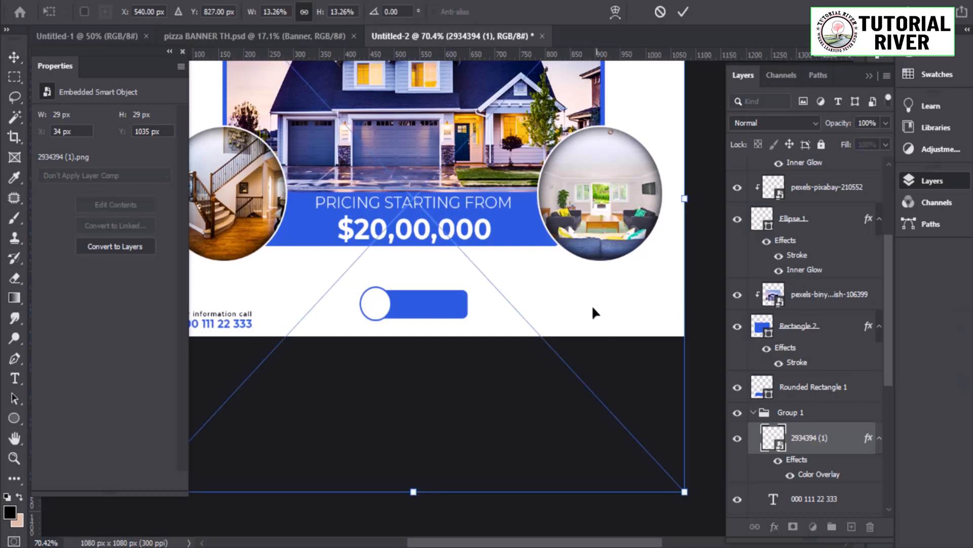
left_click_drag(684, 199, 491, 198)
left_click_drag(431, 231, 568, 284)
key("Return")
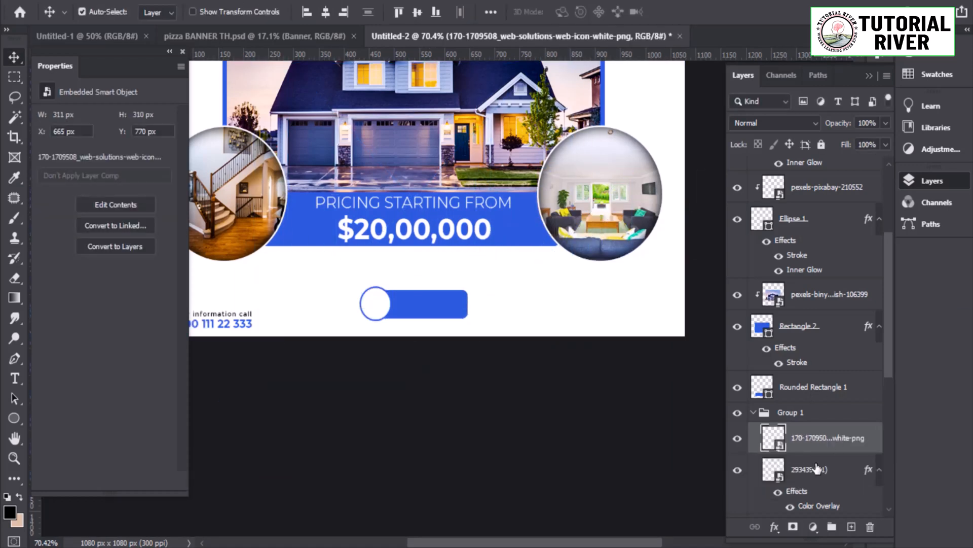
- Copy the phone icon's blue Color Overlay to the globe icon and scale the globe to about 59 × 60 px
left_click_drag(813, 459, 811, 441)
key("ctrl+t")
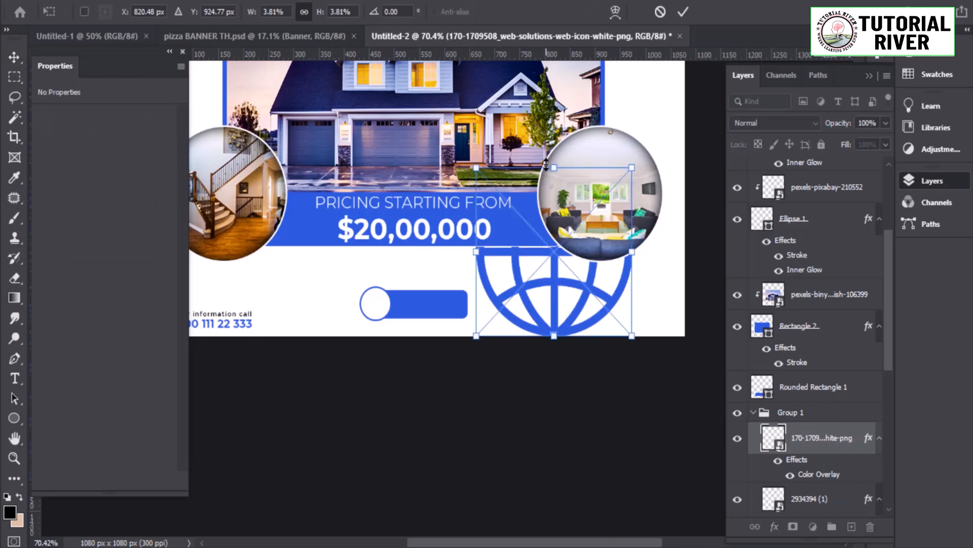
left_click_drag(555, 168, 597, 314)
scroll(555, 316, "up", 3)
scroll(598, 315, "down", 2)
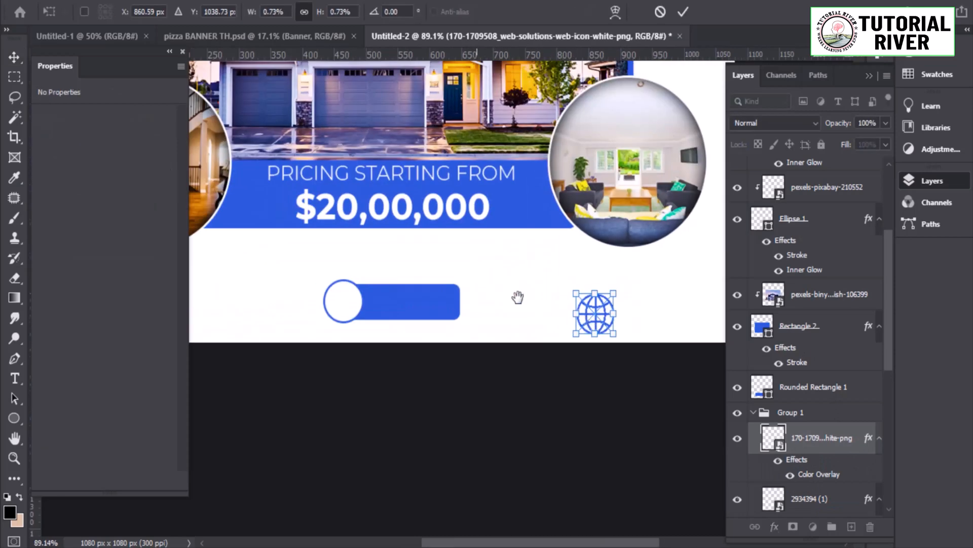
left_click_drag(517, 296, 621, 308)
key("Return")
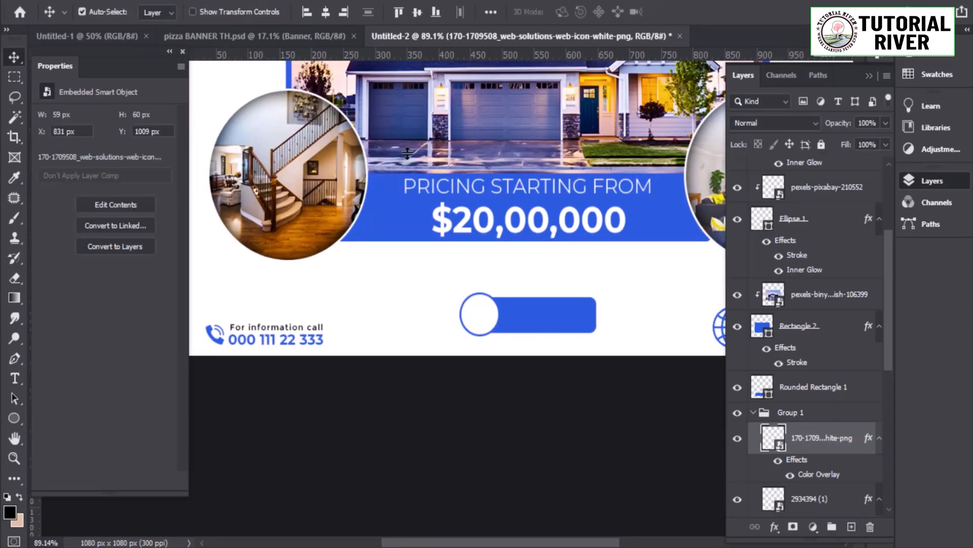
- Add a horizontal guide along the bottom edge of the phone contact block
scroll(327, 340, "up", 3)
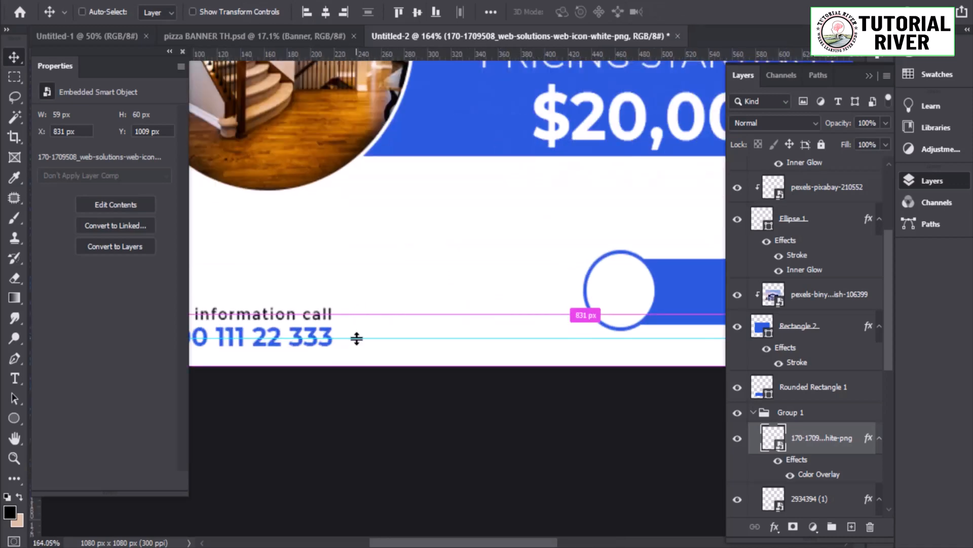
left_click_drag(469, 357, 381, 343)
left_click_drag(319, 375, 401, 330)
left_click_drag(396, 342, 395, 333)
key("ctrl+z")
left_click_drag(259, 322, 404, 335)
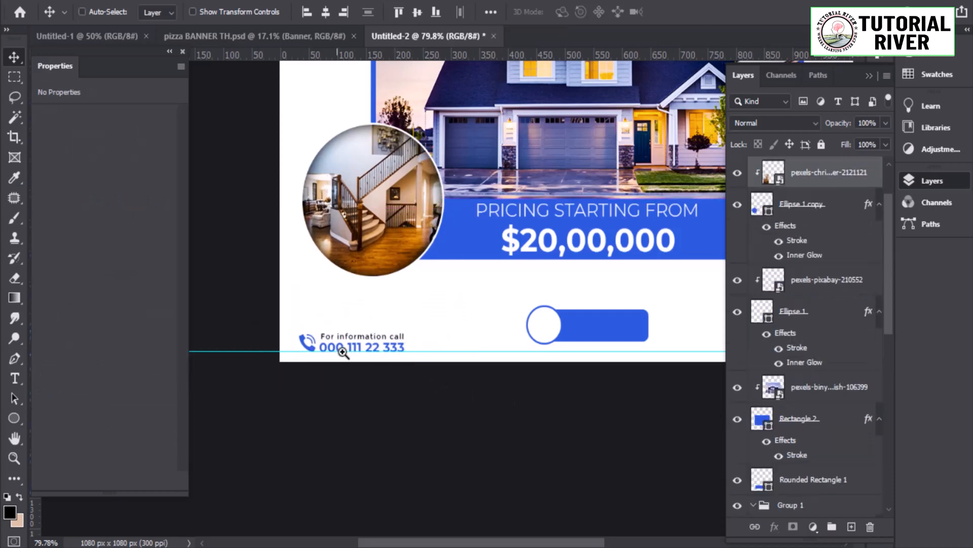
- Select the phone icon with its two text lines and move them up so they sit above the guide
scroll(338, 340, "up", 4)
left_click_drag(299, 389, 420, 394)
left_click_drag(330, 408, 676, 291)
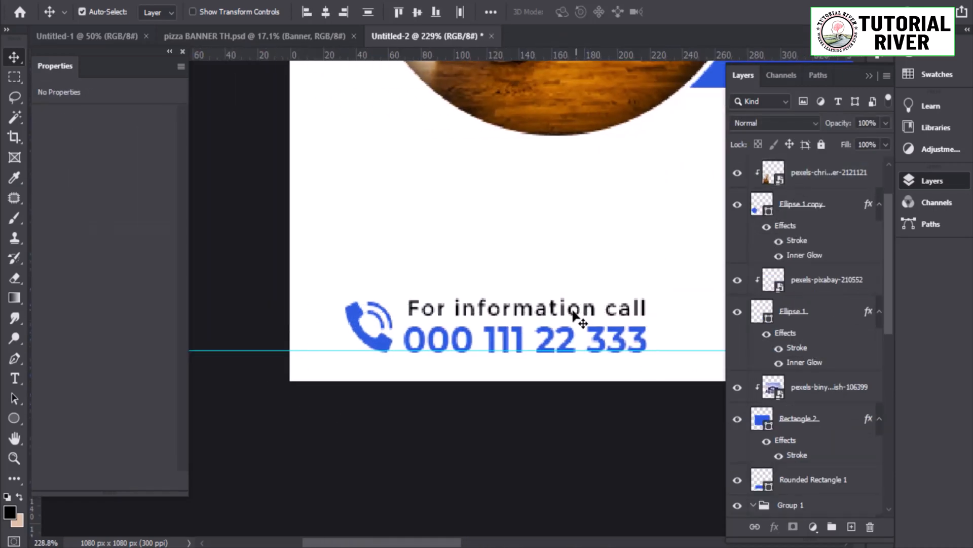
left_click_drag(571, 305, 572, 285)
scroll(489, 316, "down", 4)
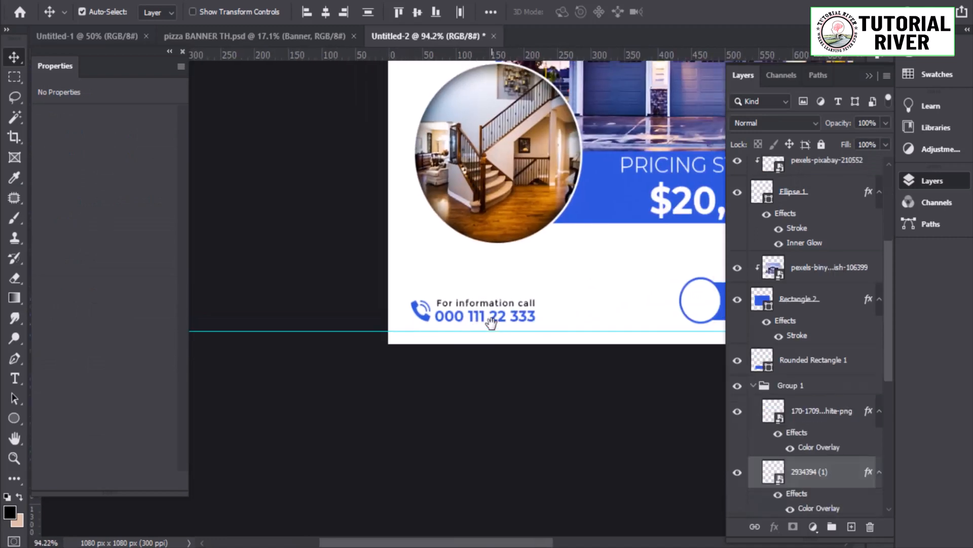
- Examine the footer spacing between the phone block, the blue rounded shape and the globe icon
scroll(491, 318, "up", 3)
scroll(531, 312, "down", 2)
left_click_drag(659, 327, 449, 324)
left_click_drag(700, 355, 553, 343)
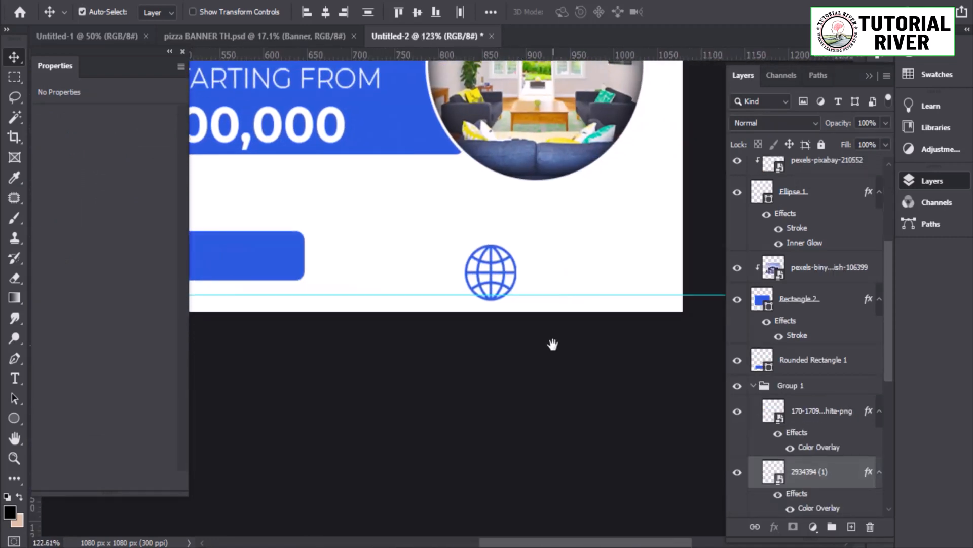
scroll(552, 343, "down", 1)
left_click_drag(474, 314, 542, 317)
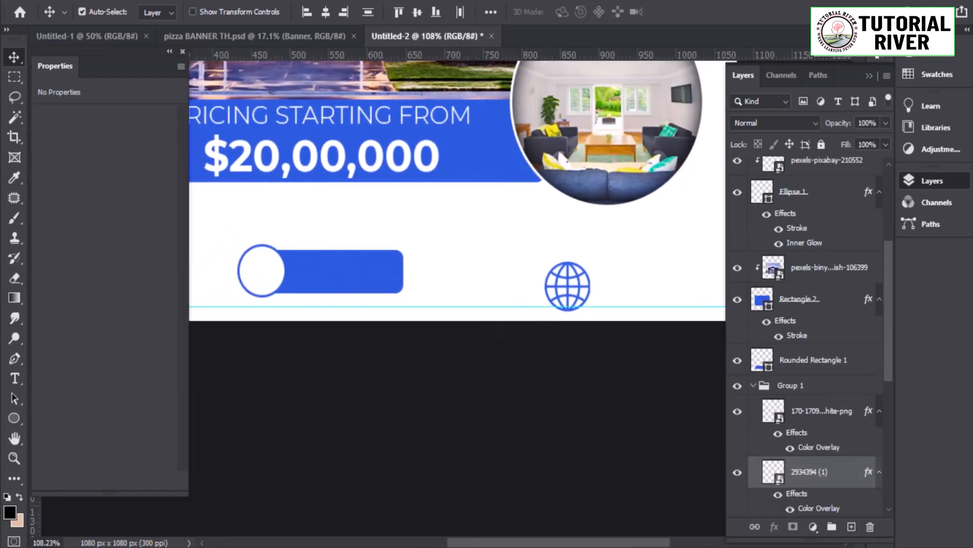
left_click_drag(440, 425, 511, 421)
scroll(424, 411, "down", 3)
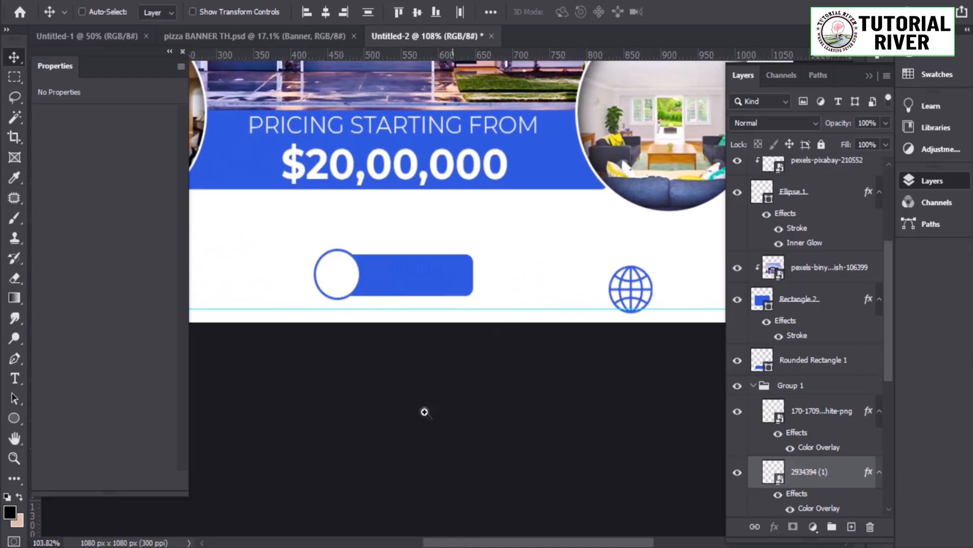
left_click_drag(447, 317, 577, 327)
left_click(697, 318)
left_click_drag(697, 318, 625, 303)
scroll(367, 320, "up", 5)
- Duplicate the phone number and For information call text together and place the copies near the lower-right corner at about X 886.44 px
left_click(405, 293)
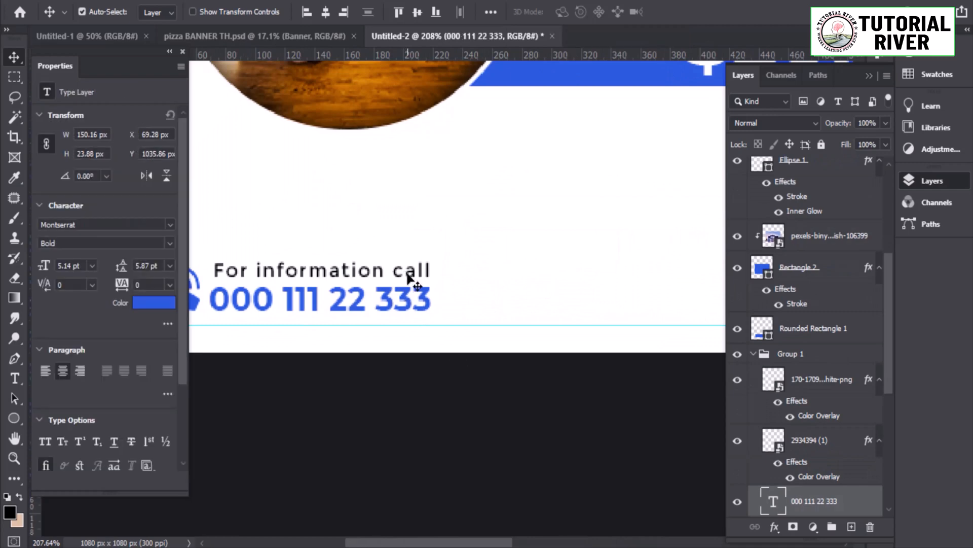
scroll(670, 443, "down", 3)
scroll(832, 482, "down", 2)
left_click(832, 471, "ctrl")
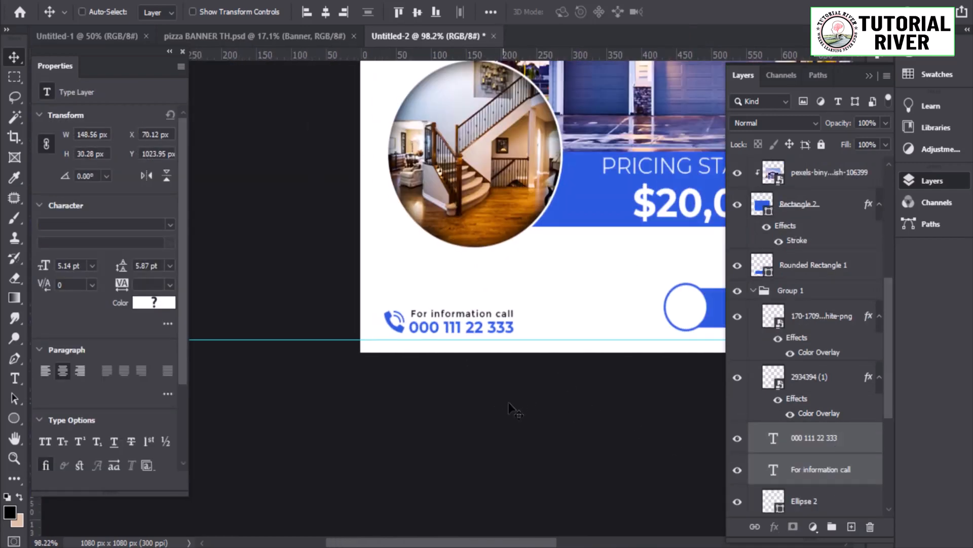
key("ctrl+t")
left_click_drag(694, 397, 462, 407)
scroll(294, 352, "down", 1)
left_click_drag(252, 337, 636, 352)
left_click_drag(579, 357, 388, 357)
left_click_drag(454, 343, 556, 343)
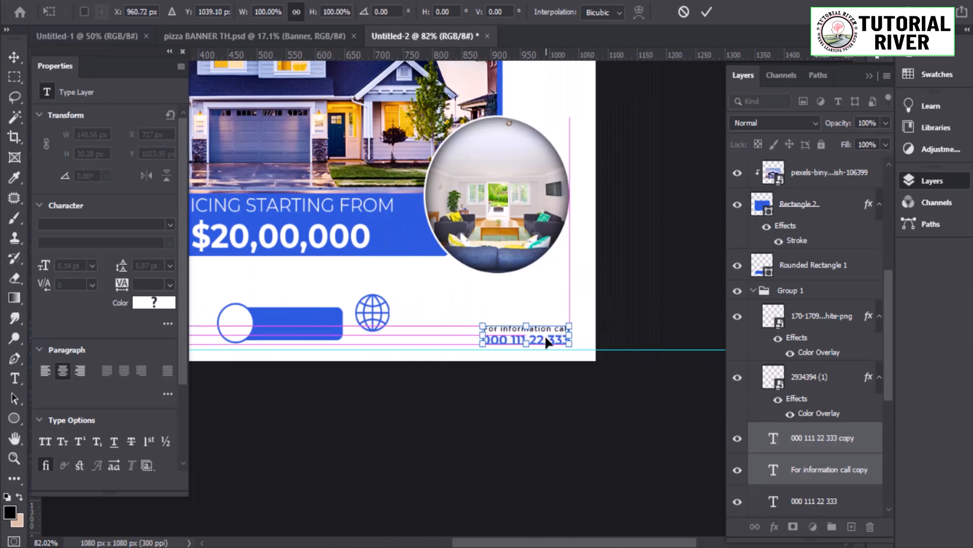
key("Return")
- Move the globe icon beside the duplicated text lines and scale it down to match their combined height
scroll(545, 335, "down", 3)
scroll(495, 355, "up", 6)
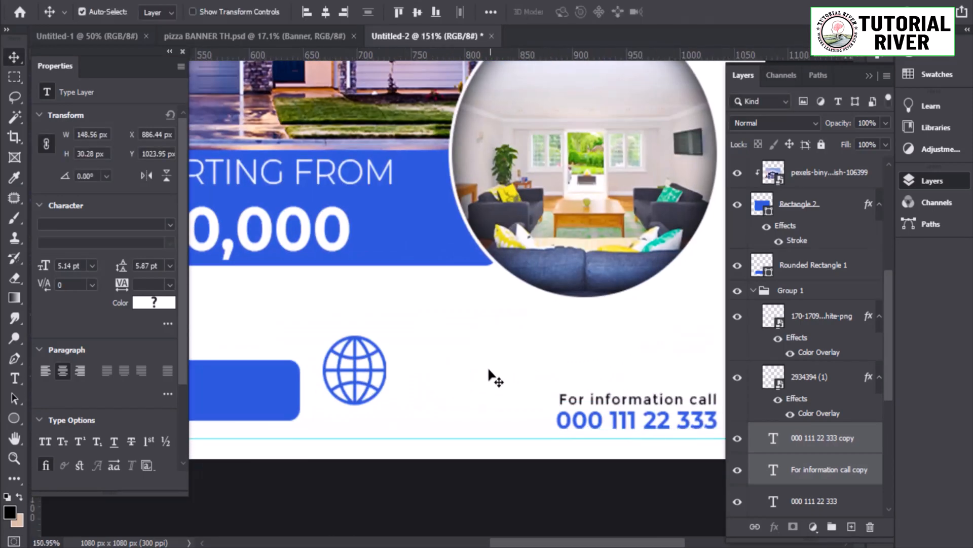
left_click_drag(375, 377, 535, 403)
key("ctrl+t")
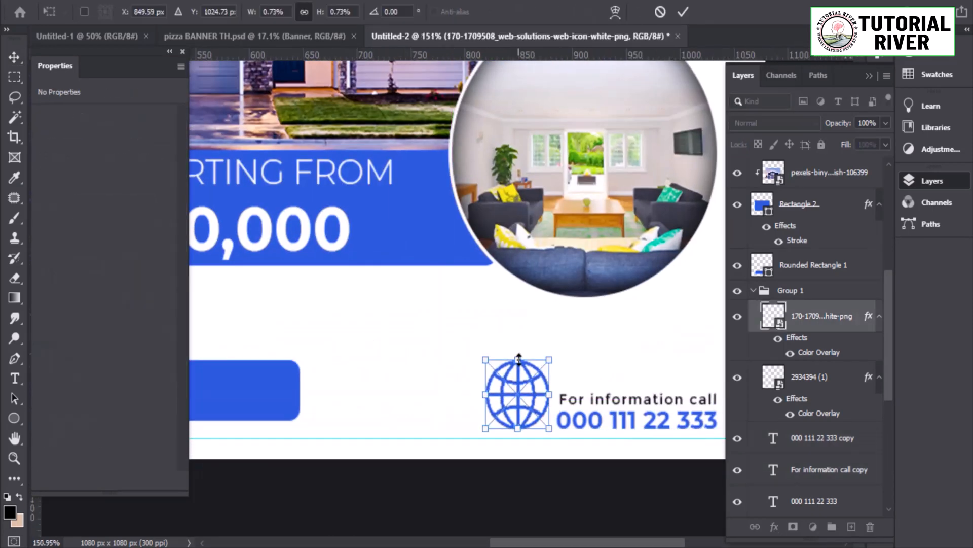
left_click_drag(519, 354, 395, 377)
key("Return")
left_click(431, 363)
double_click(434, 366)
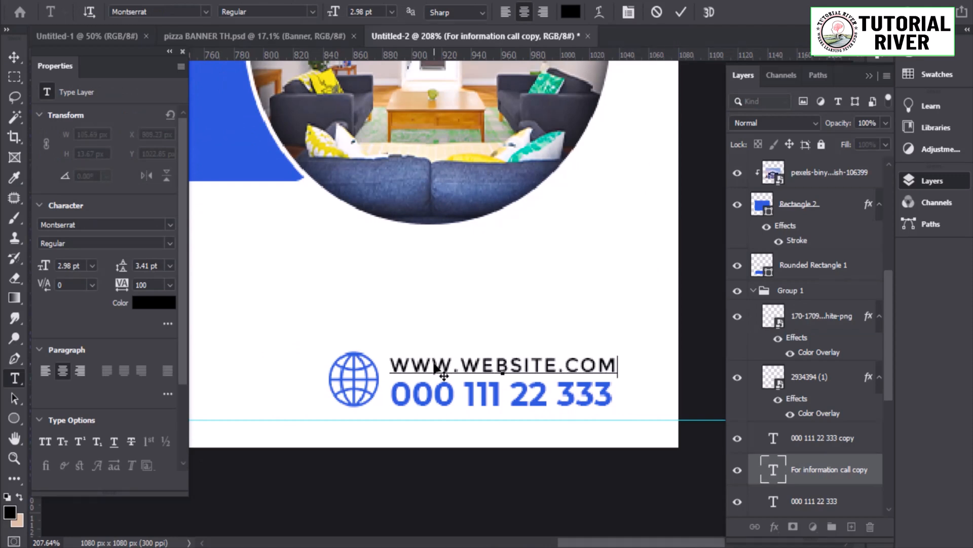
left_click(15, 57)
- Replace the copied phone number with VISIT OUR WEBSITE and align its start with the web address at about X 884.75 px
double_click(576, 402)
type("VISI")
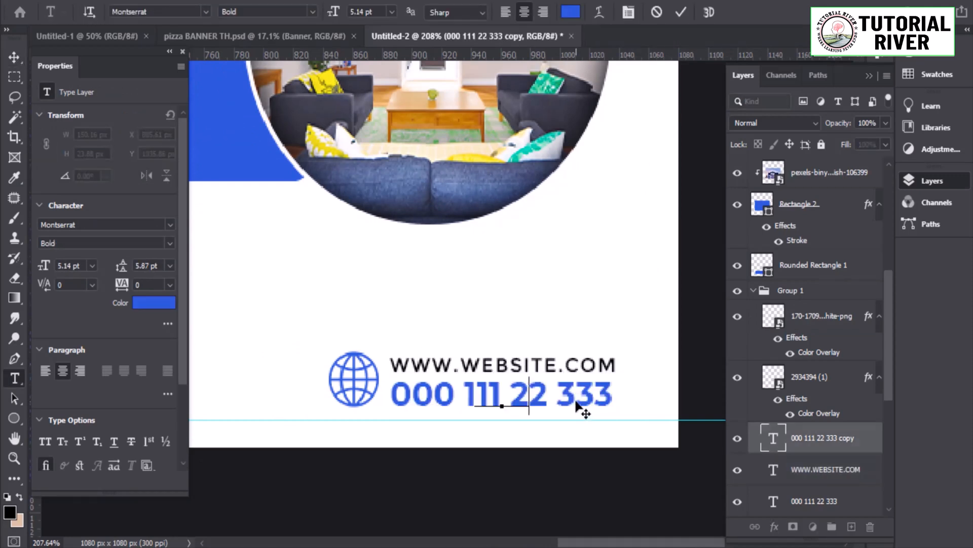
type("T OUR ")
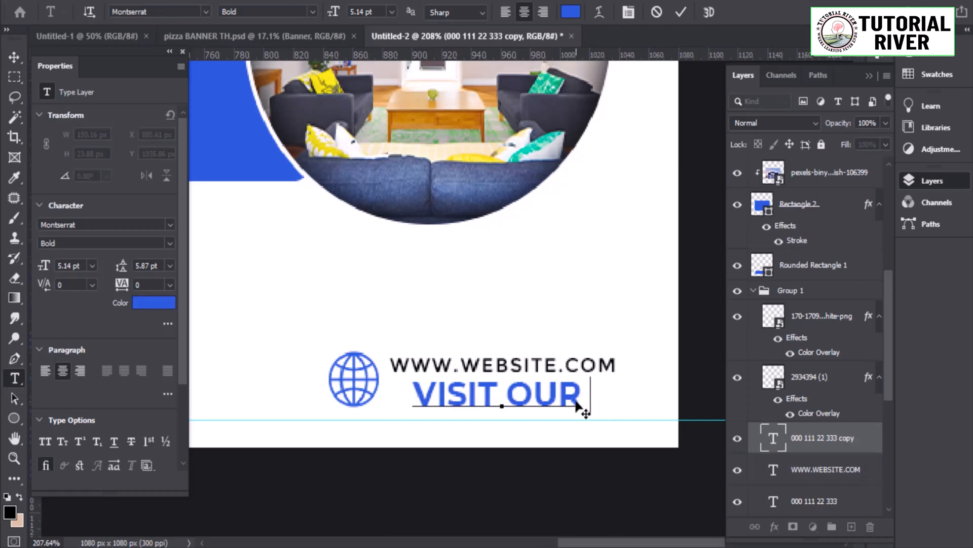
type("WEBSITE")
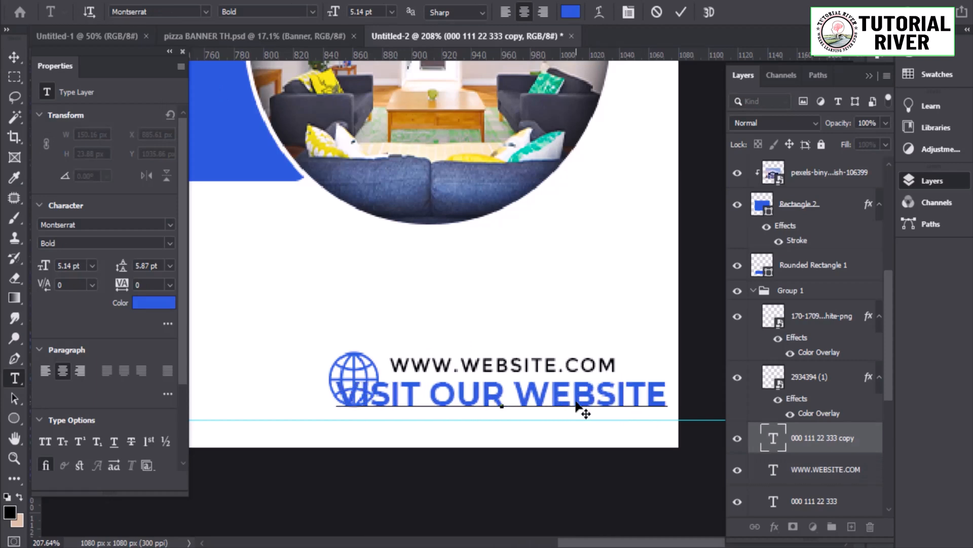
left_click(14, 58)
left_click_drag(441, 407, 453, 406)
left_click_drag(453, 405, 409, 380)
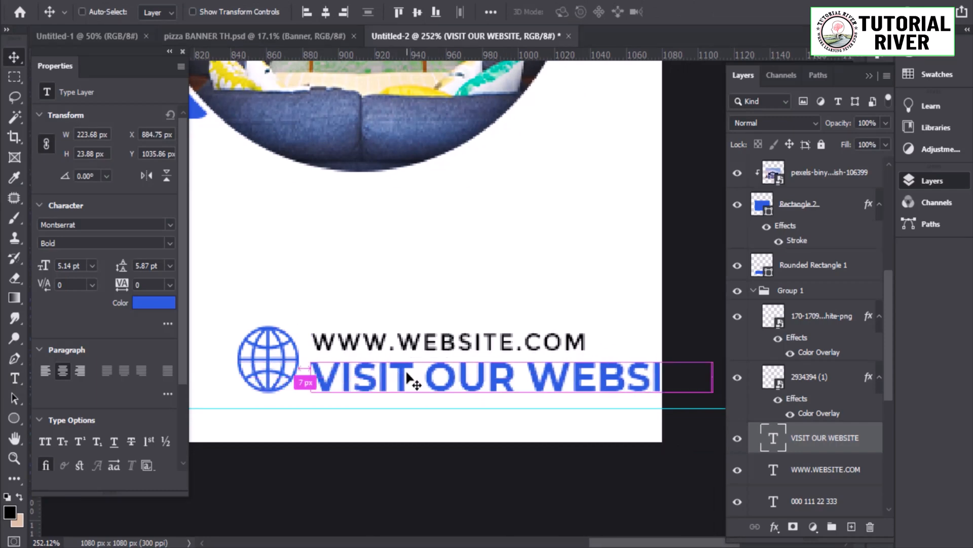
- Try scaling the VISIT OUR WEBSITE text to about 68.94% so its width matches the web address
key("ctrl+t")
left_click_drag(646, 384, 591, 383)
key("Return")
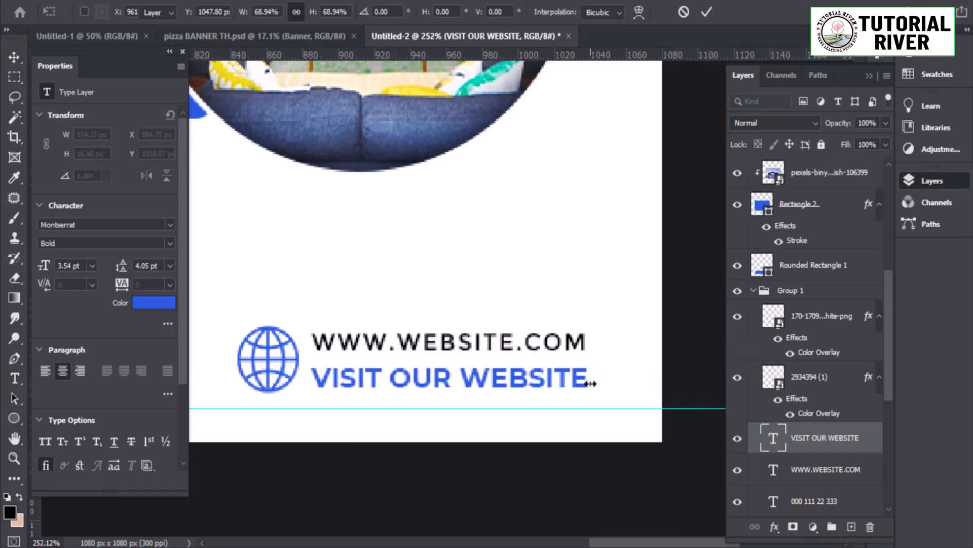
left_click_drag(509, 387, 553, 403)
key("ctrl+z")
left_click_drag(459, 395, 503, 386)
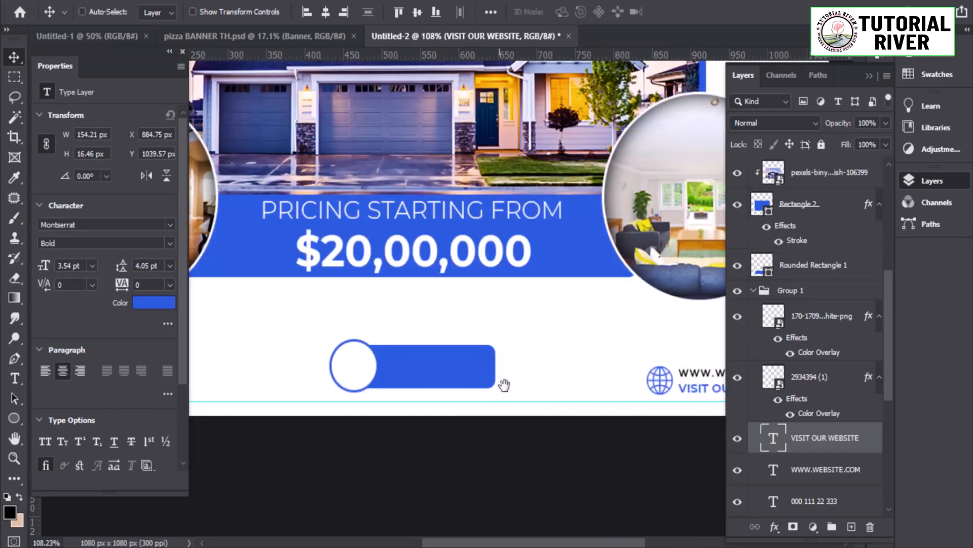
left_click_drag(567, 387, 543, 400)
left_click_drag(631, 408, 576, 387)
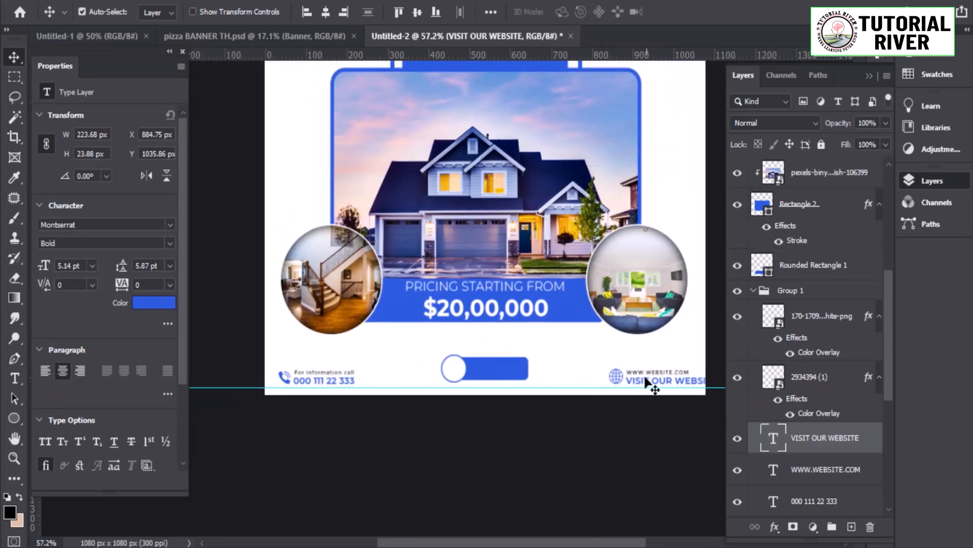
- Select the VISIT OUR WEBSITE text together with the globe icon and shift both left so the text fits inside the canvas
left_click_drag(652, 386, 670, 384)
left_click_drag(662, 384, 559, 372)
left_click_drag(528, 365, 606, 374)
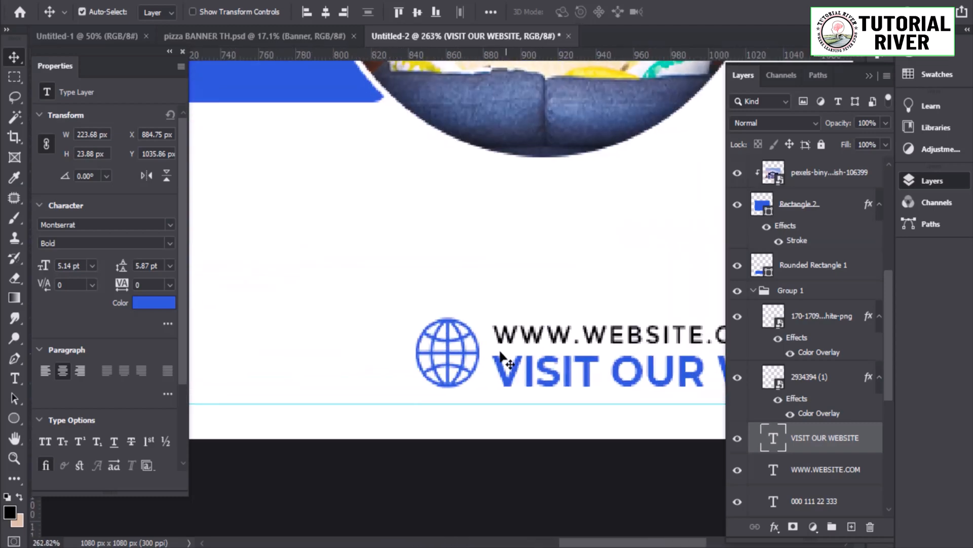
left_click(477, 353, "ctrl+shift")
left_click_drag(501, 366, 373, 356)
left_click_drag(468, 365, 414, 365)
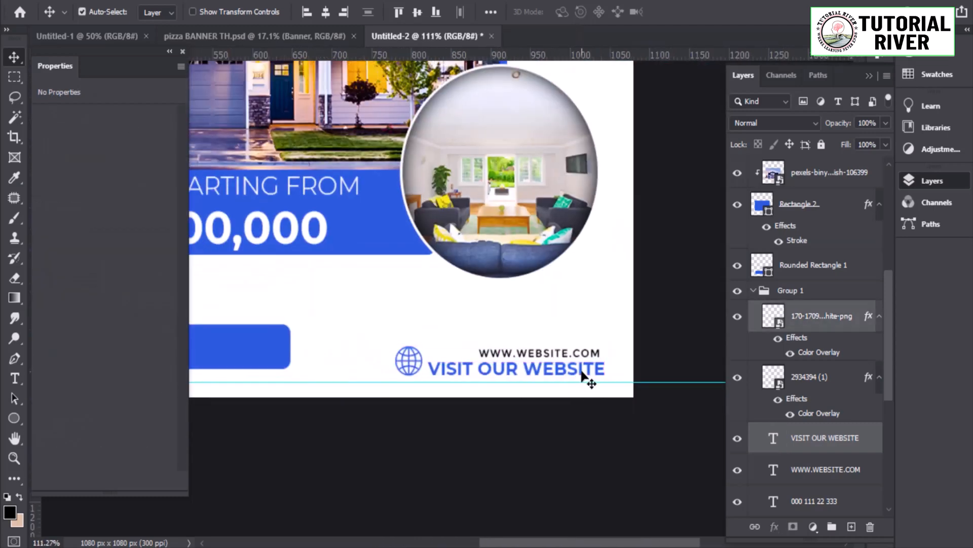
left_click_drag(582, 372, 582, 371)
left_click_drag(551, 418, 581, 414)
left_click(563, 332)
left_click_drag(562, 330, 350, 349)
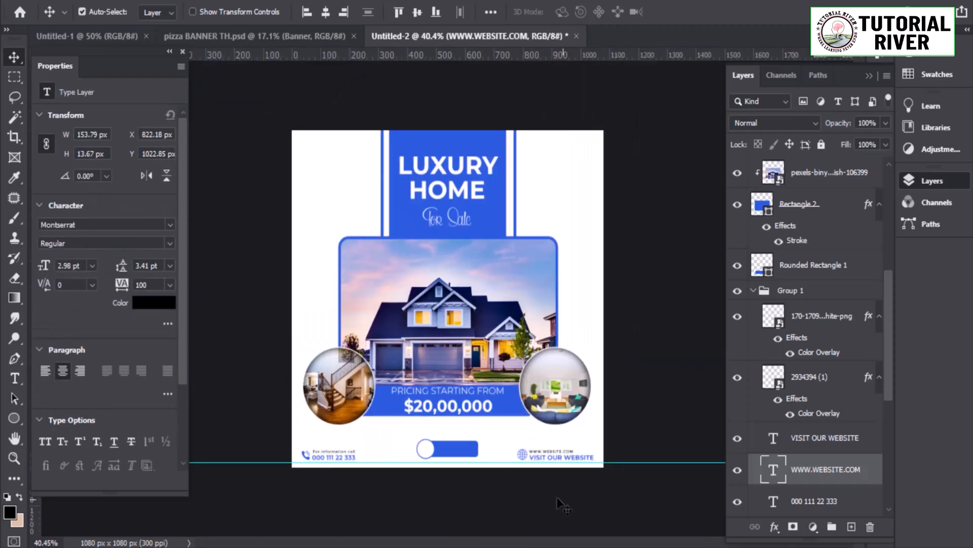
left_click(540, 492)
- Add the text BOOK NOW in all caps just above the blue button at the bottom centre of the canvas
left_click_drag(544, 490, 562, 481)
left_click_drag(552, 423, 568, 436)
left_click_drag(519, 404, 526, 405)
left_click_drag(515, 408, 558, 267)
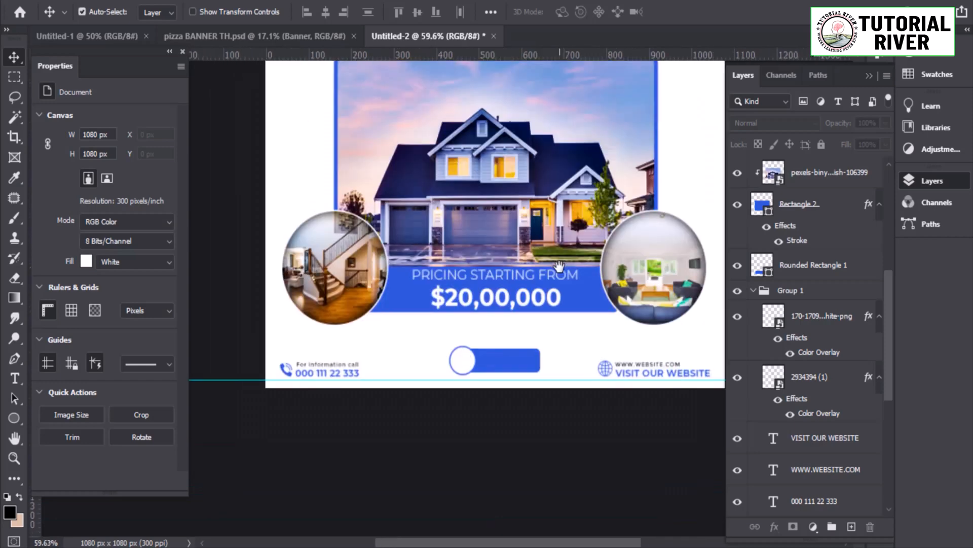
left_click_drag(530, 311, 451, 361)
left_click_drag(404, 460, 430, 459)
left_click_drag(431, 460, 443, 302)
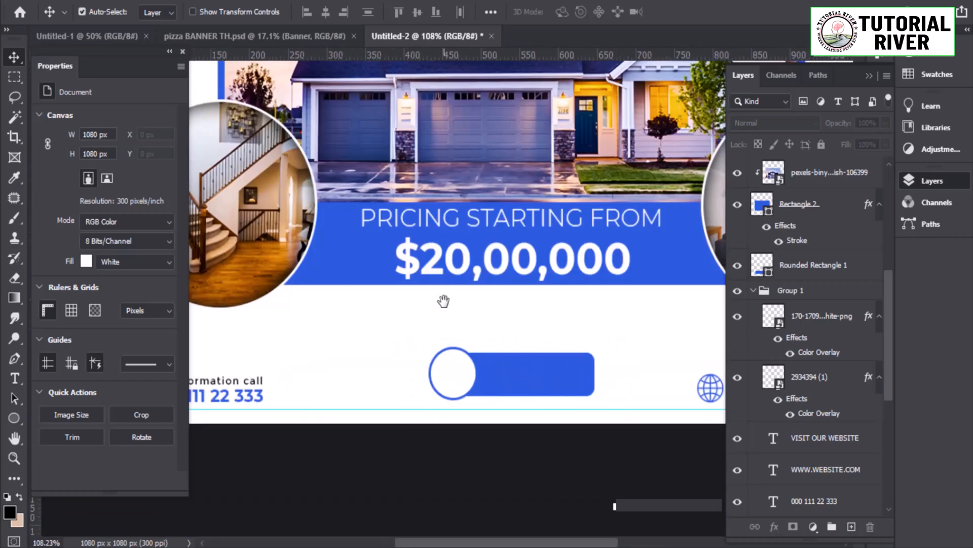
key("t")
left_click(512, 335)
type("book now")
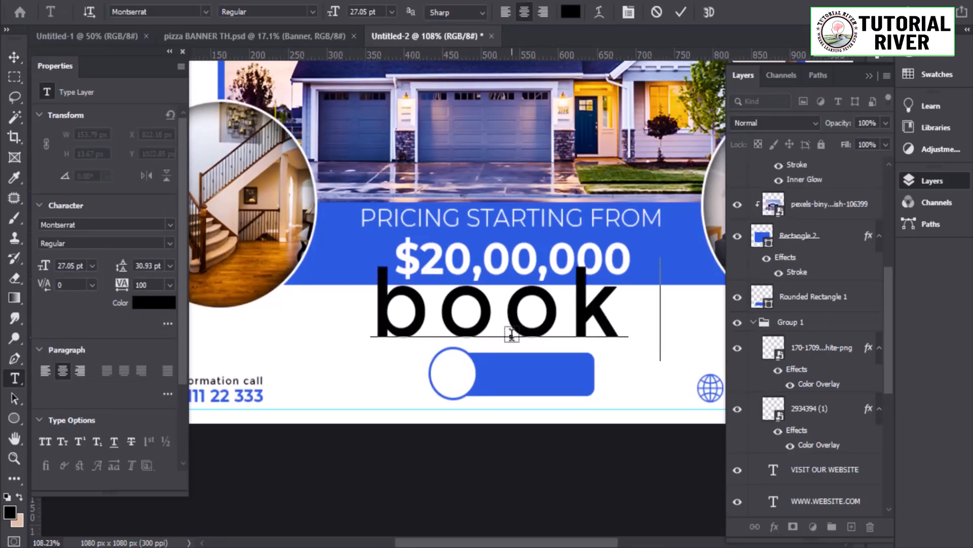
left_click(16, 58)
left_click(45, 441)
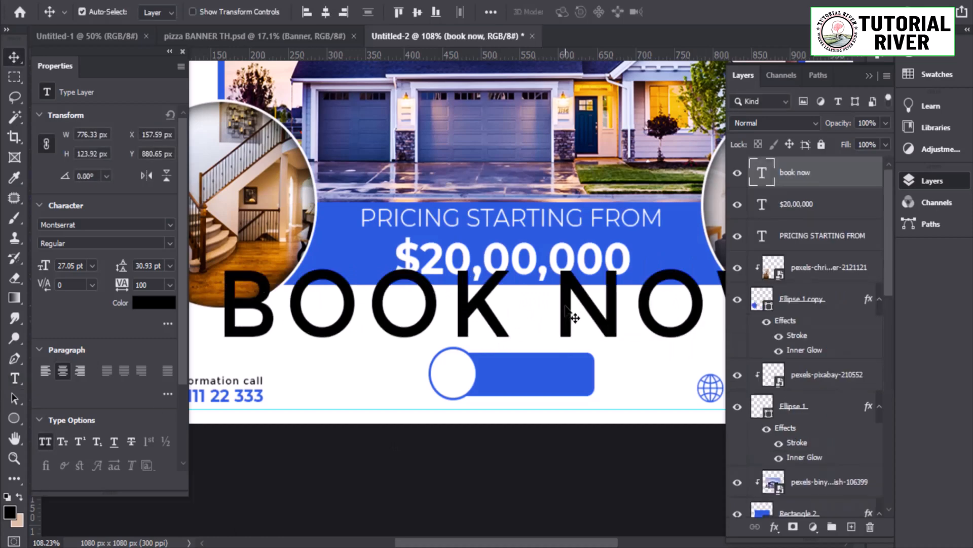
- Move the BOOK NOW text down over the blue button and scale it to about 47%
left_click_drag(574, 318, 561, 370)
key("ctrl+t")
left_click_drag(505, 310, 402, 367)
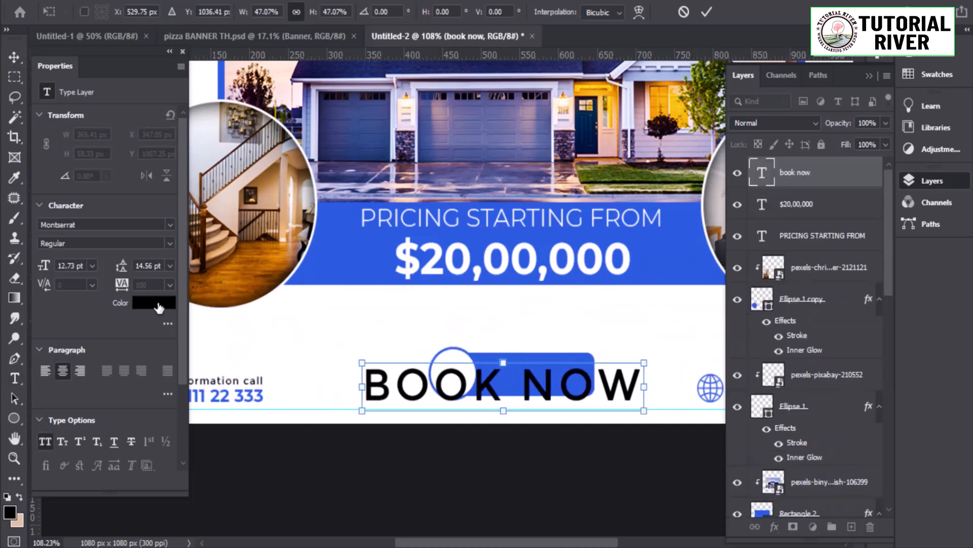
key("Return")
- Try the Nexa Bold font on the BOOK NOW text and return it to Montserrat
type("Nexa Bold")
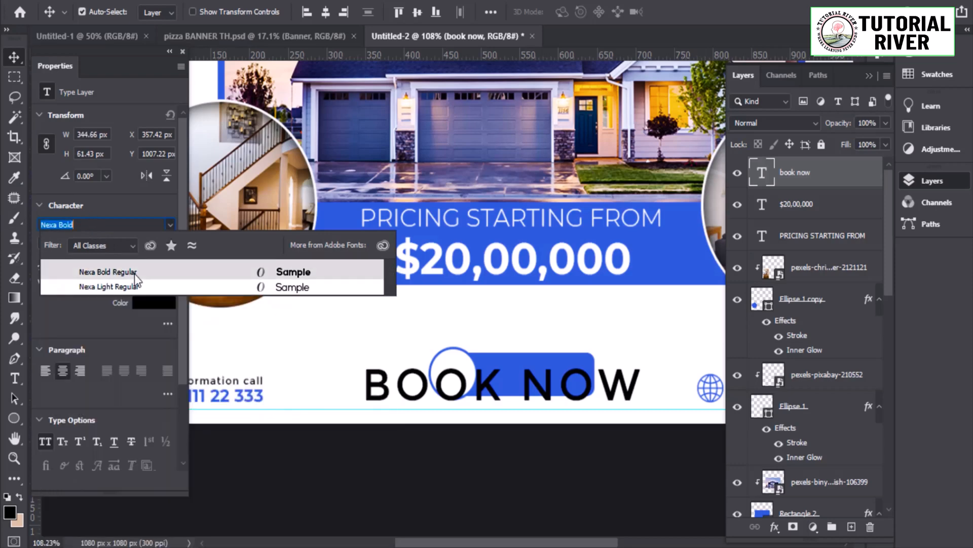
left_click(135, 277)
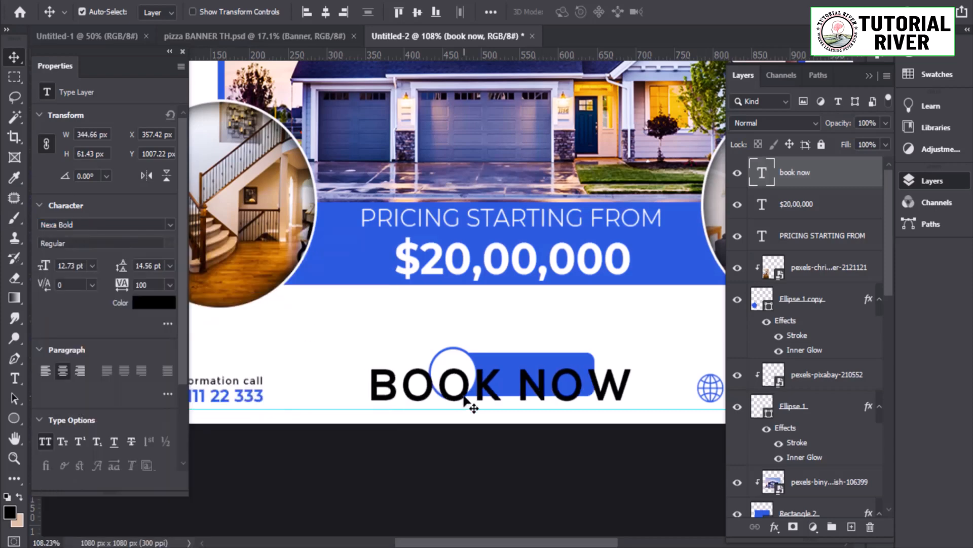
key("BackSpace")
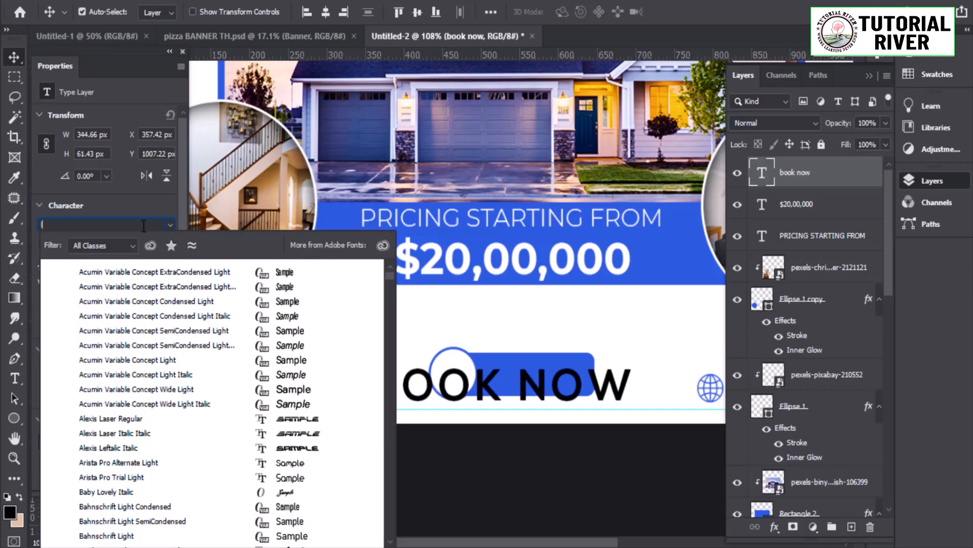
type("Montserrat")
key("Return")
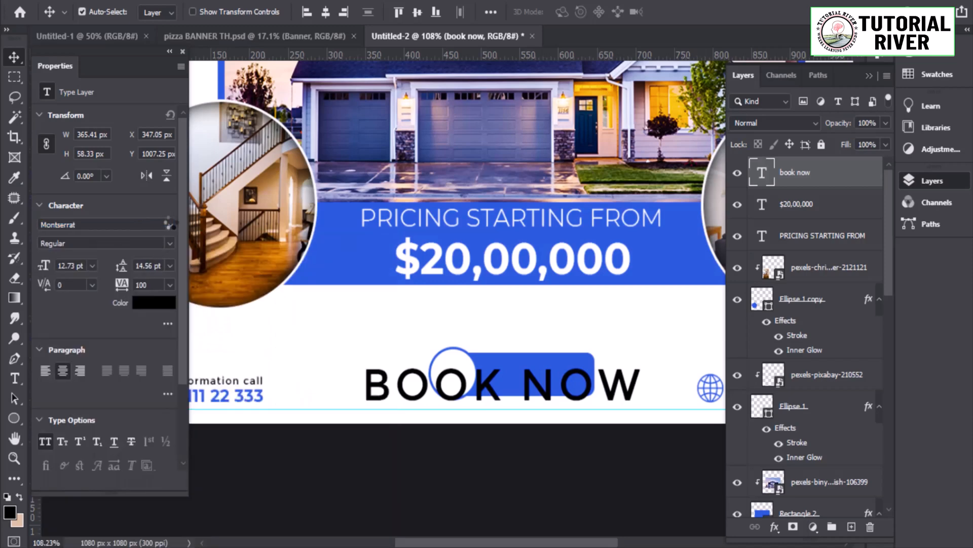
- Set the BOOK NOW text's font style to ExtraBold, trying Black first, and its tracking to 0
left_click(170, 244)
left_click(81, 456)
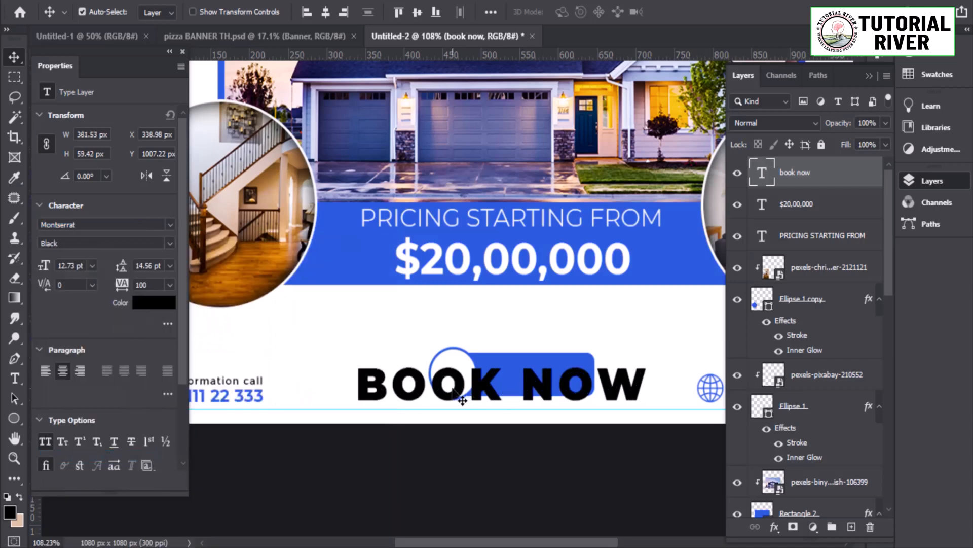
left_click(170, 243)
left_click(68, 432)
key("Return")
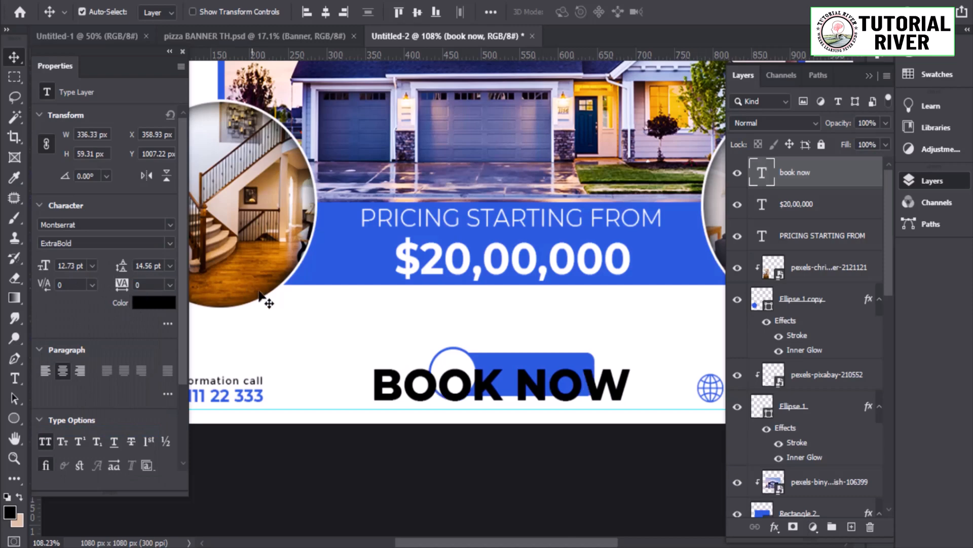
- Scale the BOOK NOW text down to about 137 px wide and place it inside the blue button
key("ctrl+t")
left_click_drag(502, 363, 558, 382)
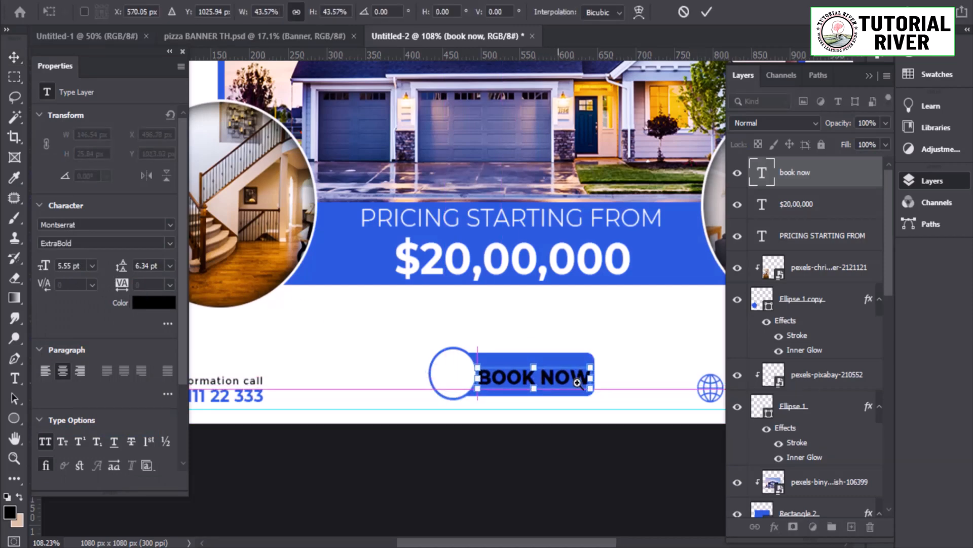
scroll(558, 381, "up", 5)
left_click_drag(642, 372, 624, 372)
left_click_drag(579, 374, 589, 370)
key("Return")
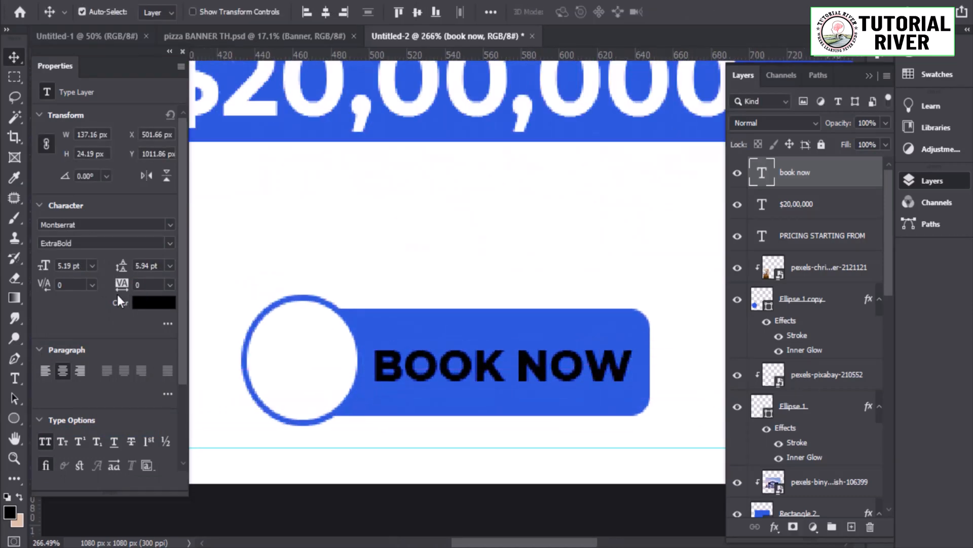
- Colour the BOOK NOW text white and nudge it to about X 500 px within the button
left_click(153, 307)
left_click_drag(755, 378, 561, 245)
key("Return")
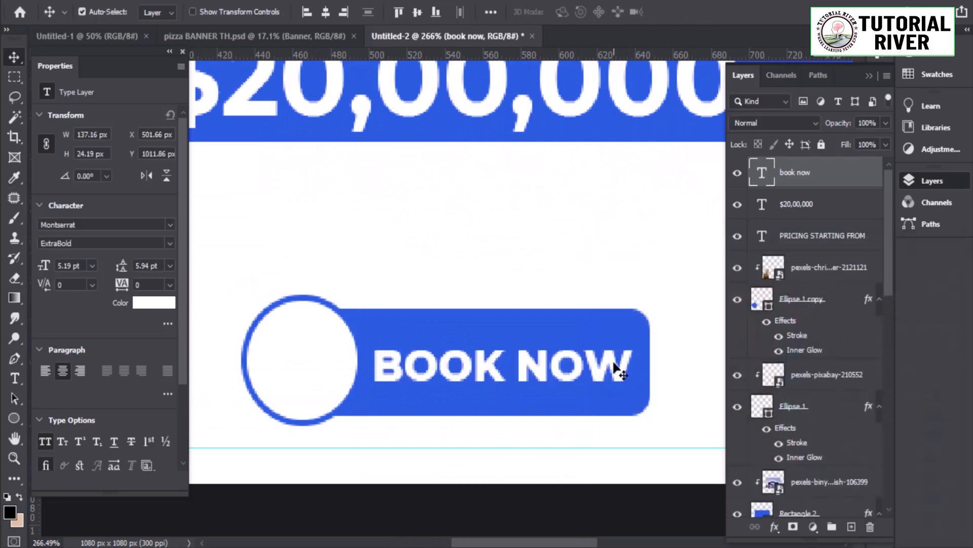
scroll(489, 383, "down", 2)
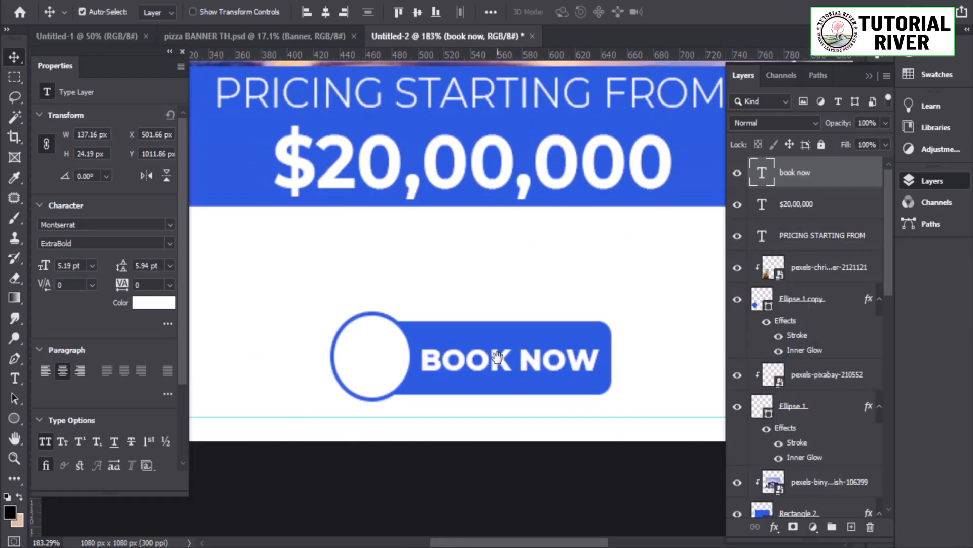
left_click(534, 337)
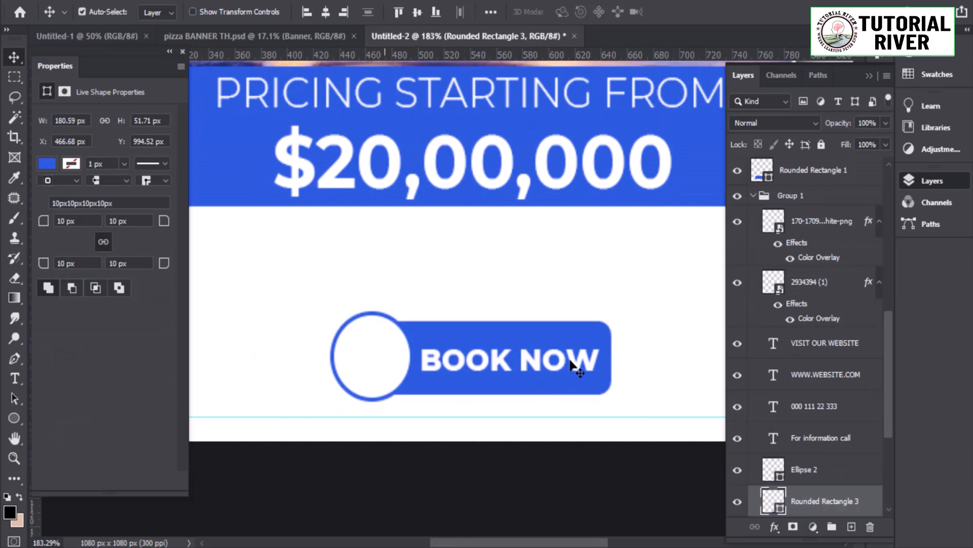
left_click_drag(571, 361, 582, 366)
- Draw a closed arrowhead shape about 17 × 32 px with the Pen tool inside the button's white circle
scroll(425, 355, "up", 1)
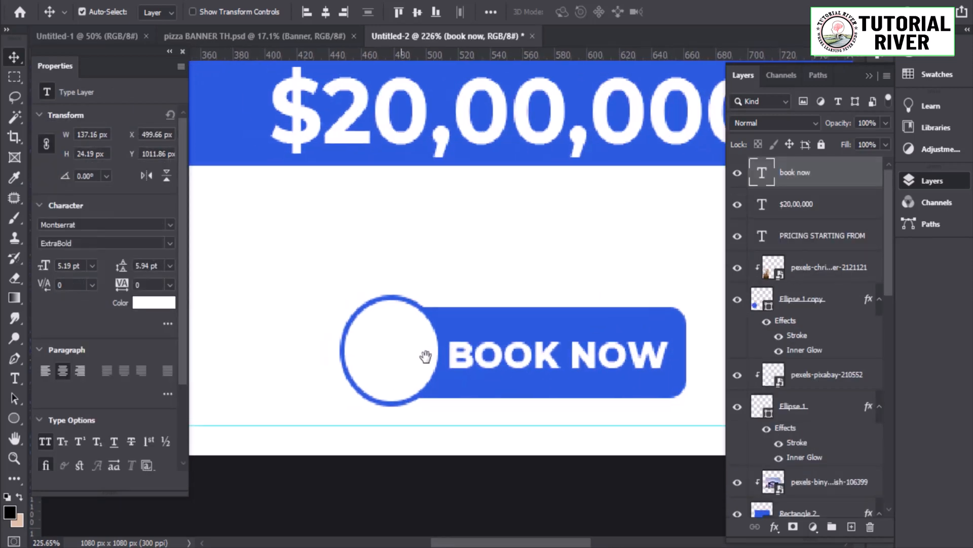
key("p")
left_click(99, 4)
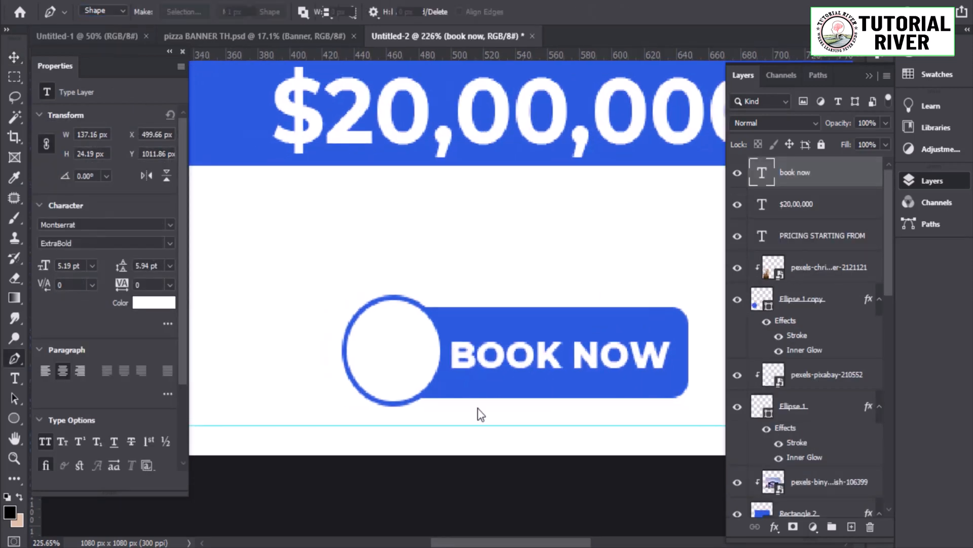
scroll(385, 330, "up", 1)
left_click(396, 326)
left_click(430, 362)
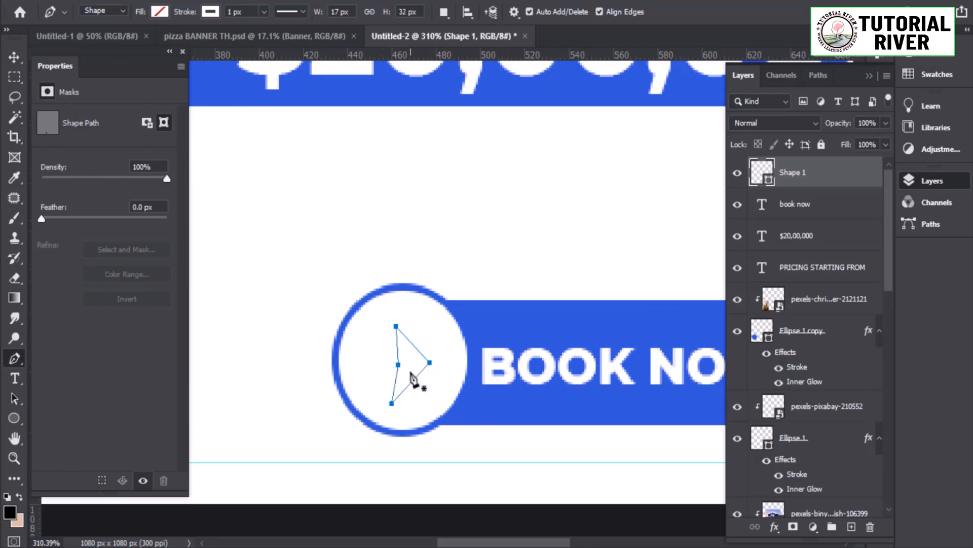
- Give the arrowhead shape a blue fill and no stroke
key("a")
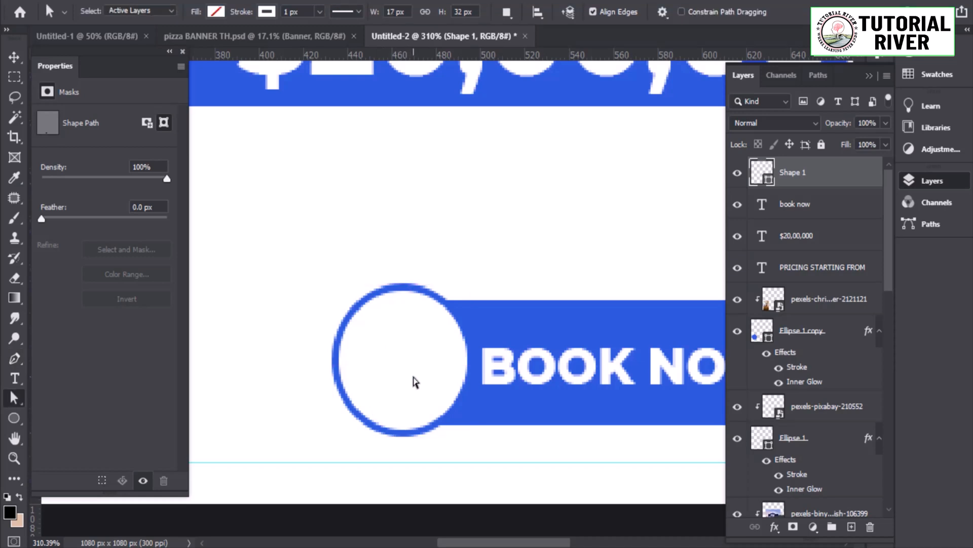
key("u")
left_click(205, 14)
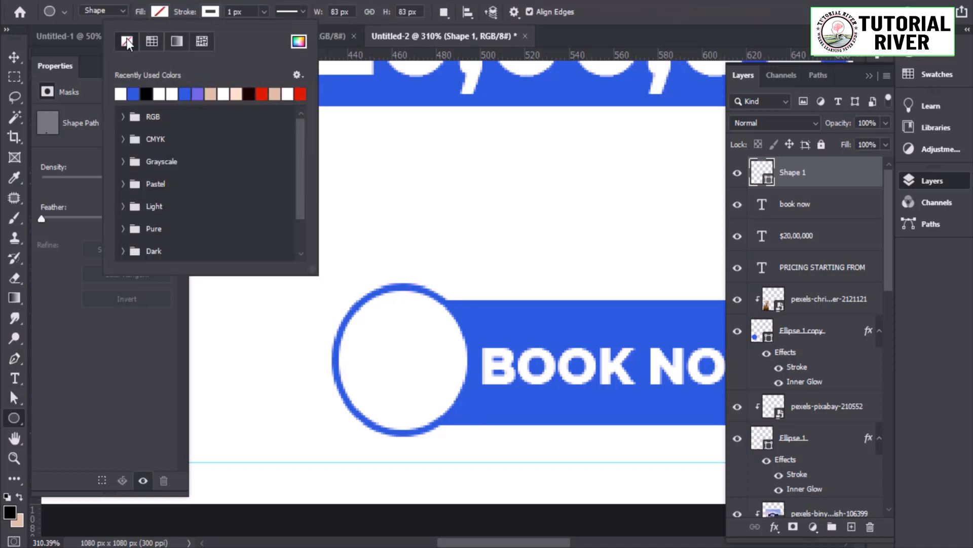
left_click(127, 40)
left_click(15, 57)
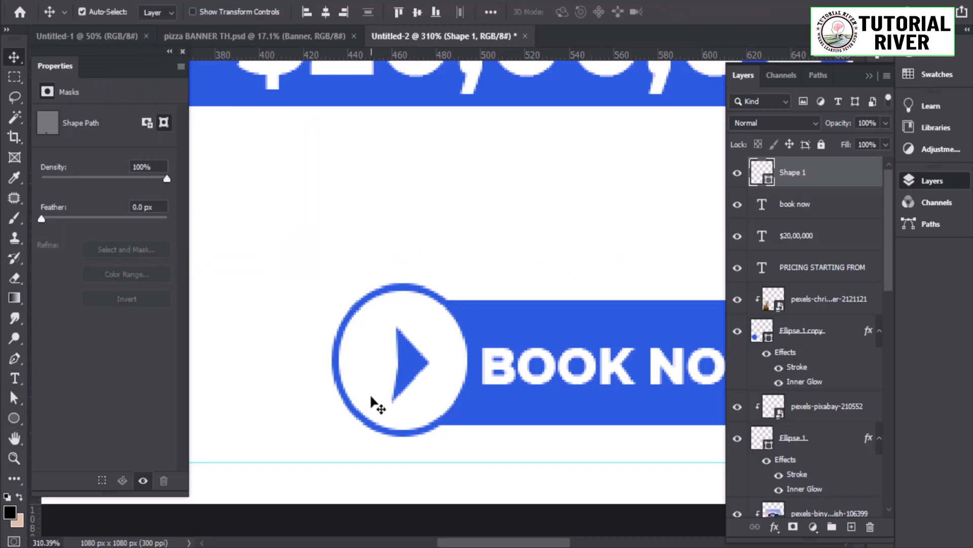
- Reshape the arrowhead by moving its two rear points and inner notch to the left for a symmetrical, longer form
key("p")
left_click_drag(390, 344, 431, 333)
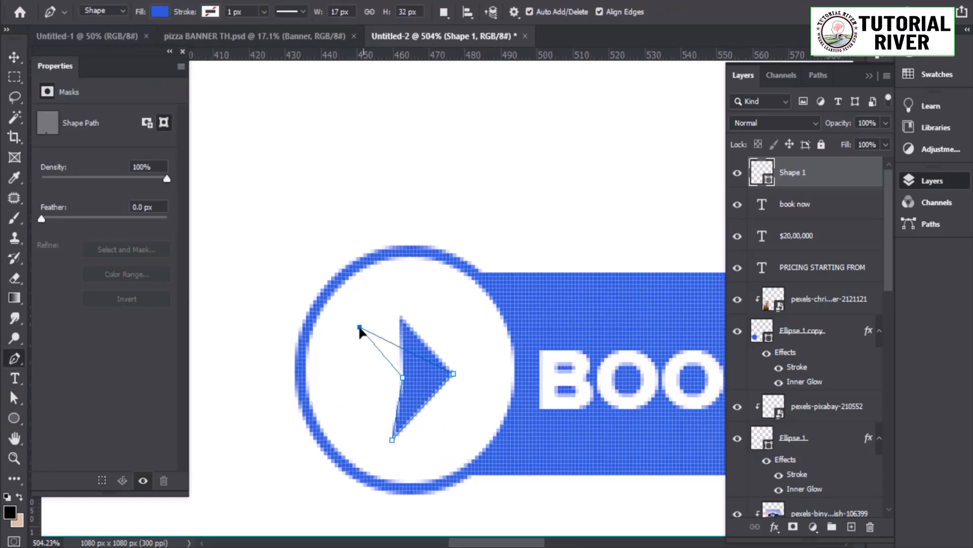
left_click_drag(361, 432, 360, 433)
mouse_move(357, 437)
left_mouse_down()
mouse_move(328, 433)
mouse_move(354, 431)
left_mouse_up()
left_click_drag(366, 358, 328, 345)
- Enlarge the arrowhead slightly and centre it inside the button's white circle
key("v")
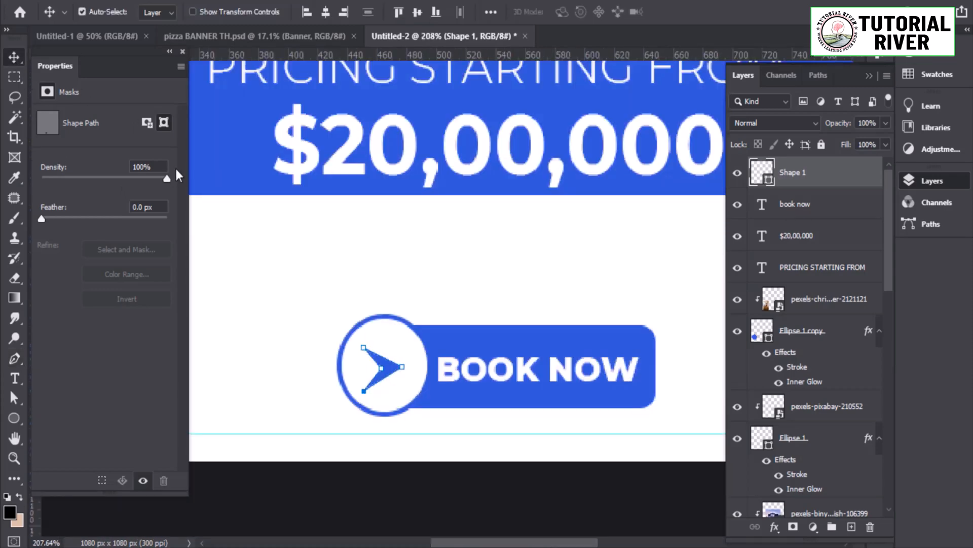
left_click_drag(401, 375, 392, 342)
key("ctrl+t")
key("Return")
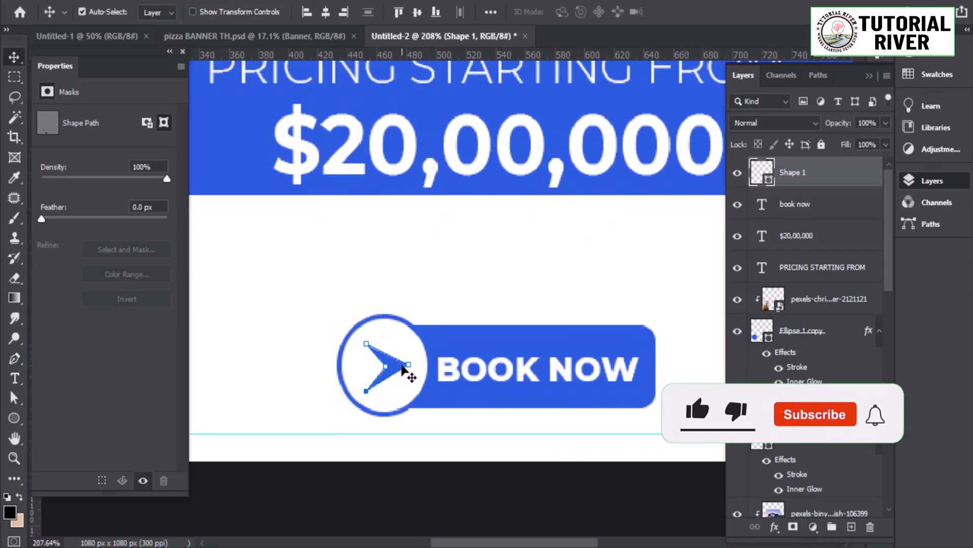
- Draw a blue circle of about 47 × 47 px in the white area near the canvas's upper-right corner
left_click_drag(516, 404, 417, 407)
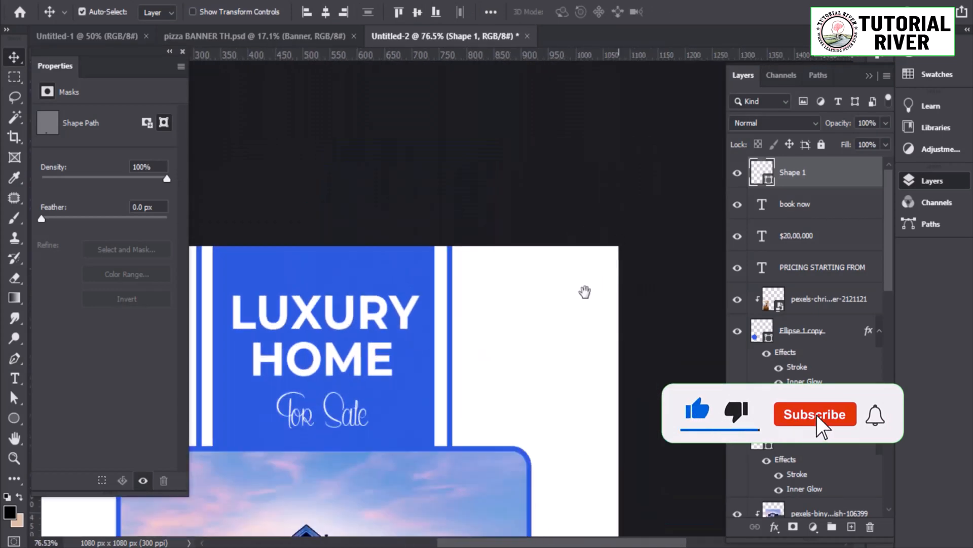
left_click(14, 417)
left_click_drag(510, 243, 551, 296)
key("v")
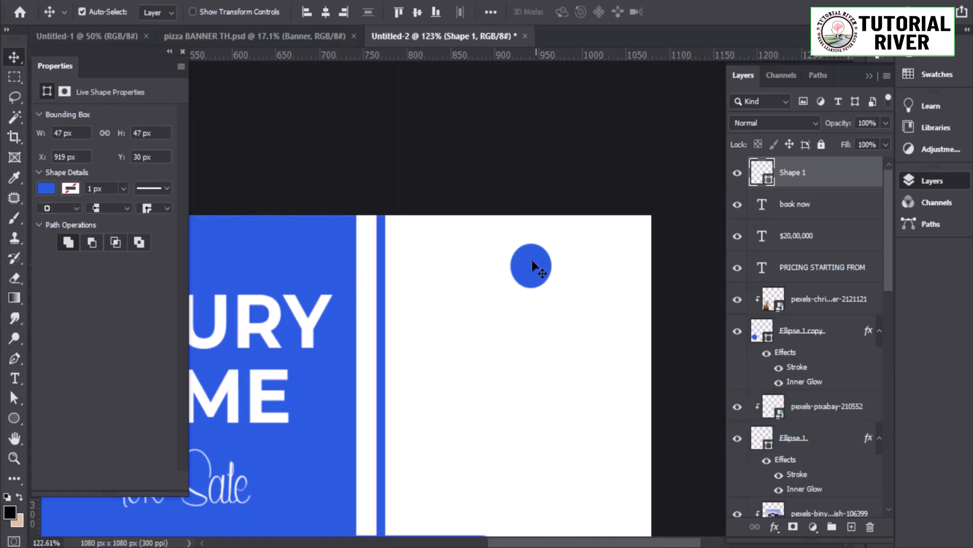
- Shift the blue circle left and duplicate it twice to form a row of three, the last at about X 1018 px, Y 24 px
left_click_drag(532, 265, 507, 261)
left_click_drag(508, 259, 624, 268)
scroll(621, 258, "down", 4)
scroll(623, 100, "up", 2)
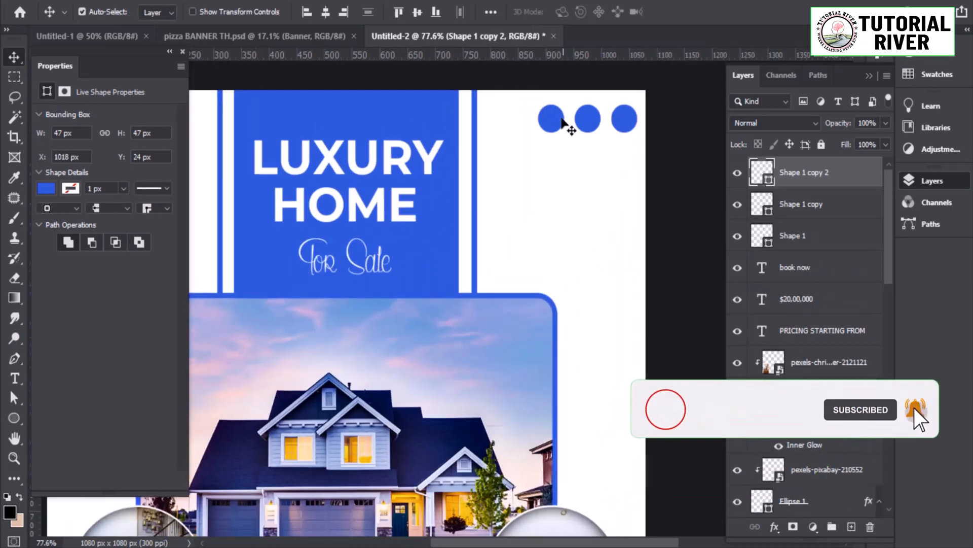
- Select the three blue circles together and move them slightly left, away from the canvas edge
left_click(560, 122, "ctrl")
left_click(592, 124, "ctrl+shift")
left_click(630, 127, "shift")
left_click_drag(629, 126, 617, 126)
left_click(581, 147)
key("ctrl+0")
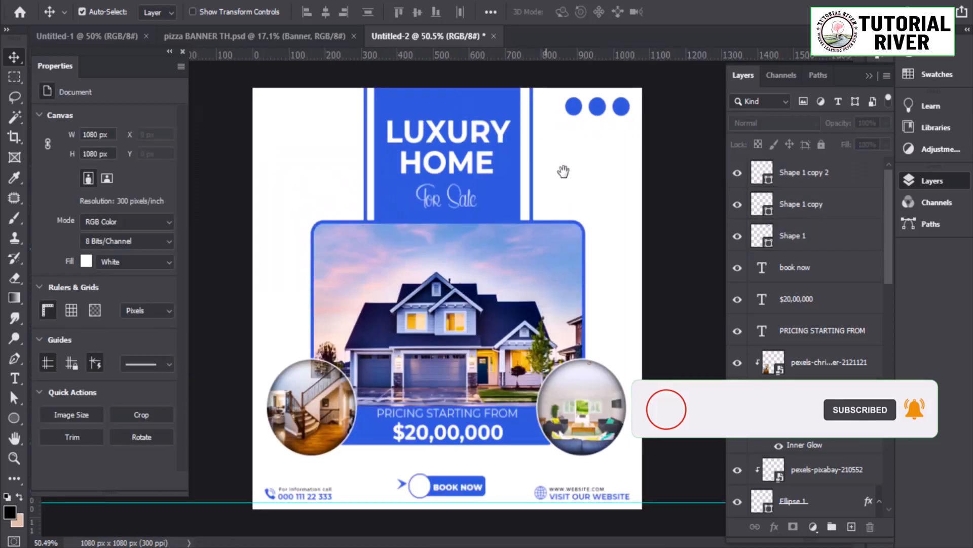
- Select the phone icon with its two text lines and nudge the block slightly right, away from the canvas edge
left_click_drag(295, 510, 304, 509)
left_click_drag(304, 509, 378, 383)
left_click_drag(335, 409, 429, 318)
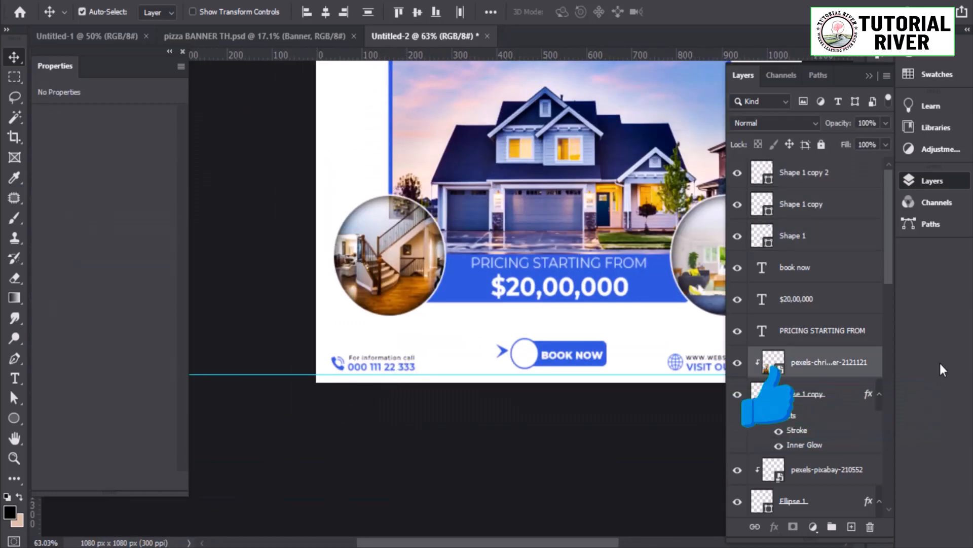
left_click(837, 363, "ctrl")
left_click_drag(397, 363, 606, 415)
left_click(631, 355, "ctrl")
left_click_drag(631, 345, 634, 279)
- Add the two-line text LOGO NAME in the white area near the canvas's upper-left corner
left_click_drag(626, 326, 583, 309)
left_click_drag(559, 287, 555, 366)
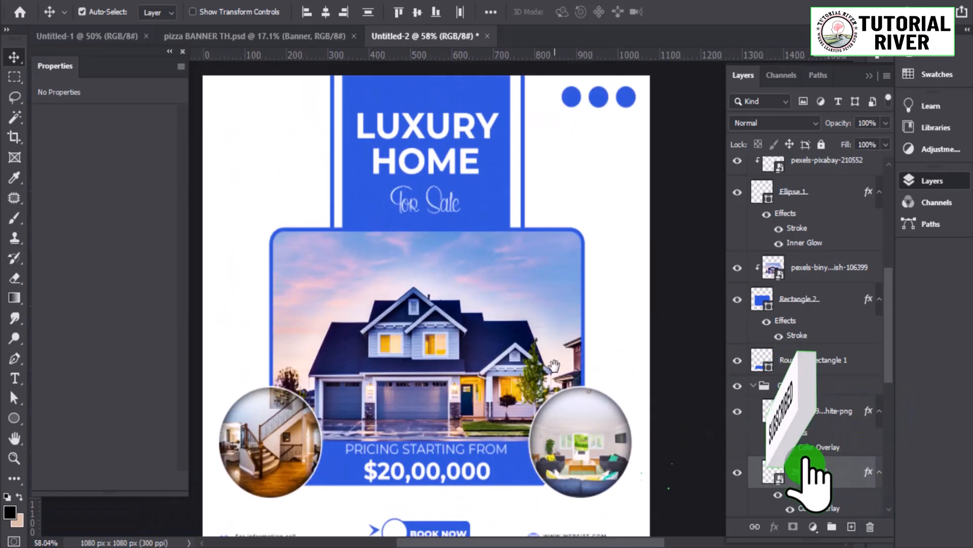
left_click_drag(625, 390, 619, 391)
left_click_drag(619, 391, 628, 365)
left_click_drag(292, 129, 298, 128)
key("t")
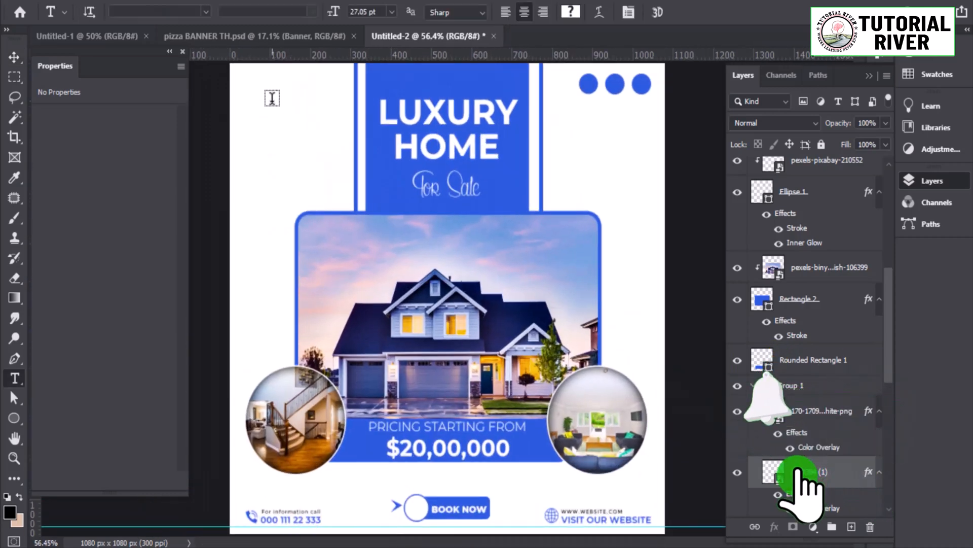
left_click(272, 98)
type("LOGO")
key("Return")
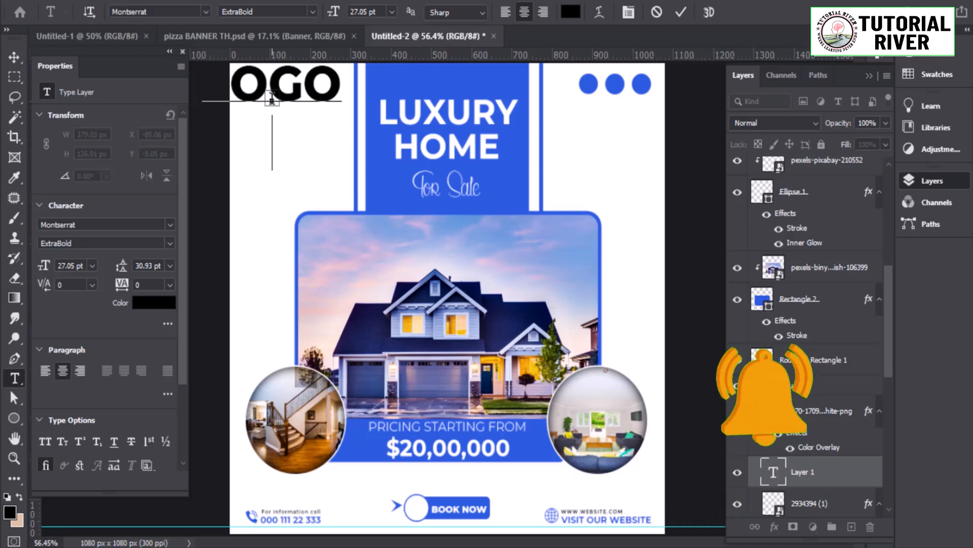
type("NAME")
left_click(8, 56)
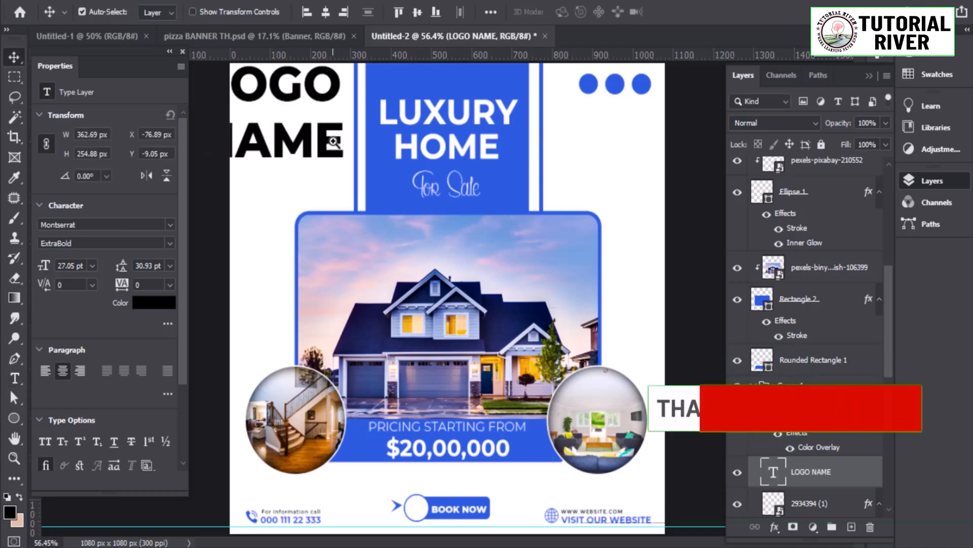
- Scale the LOGO NAME text down to 34.5% and place it inside the canvas's upper-left corner
left_click_drag(333, 140, 298, 131)
key("ctrl+t")
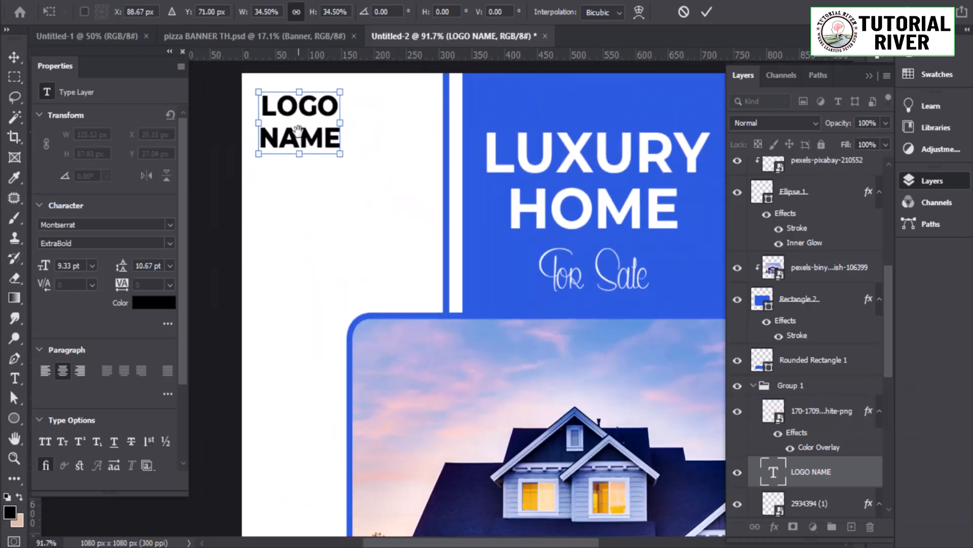
key("Return")
scroll(355, 122, "down", 2)
left_click(522, 152)
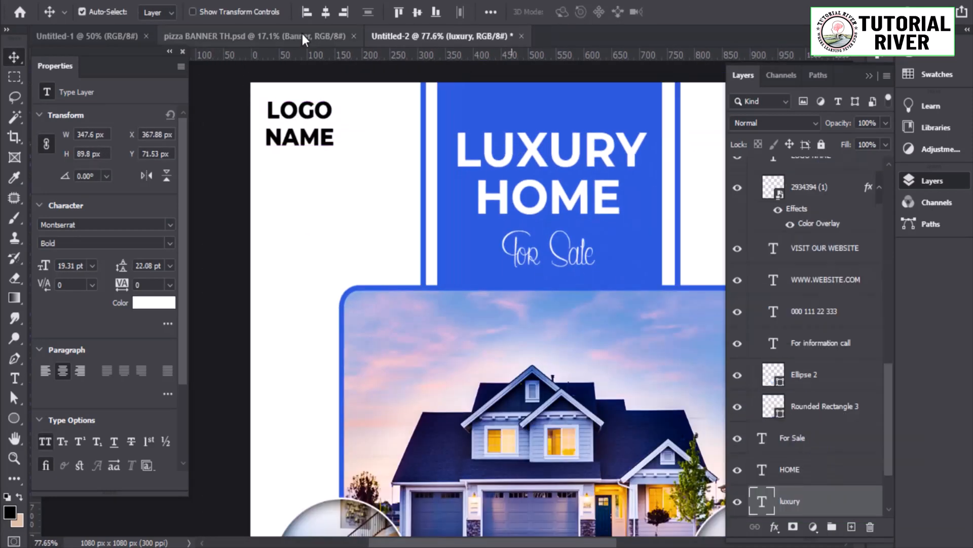
left_click(527, 182)
- Shrink the LOGO NAME text again to 58.39% and place it at X 26 px, Y 24 px
left_click_drag(569, 203, 487, 207)
left_click_drag(335, 99, 381, 99)
left_click_drag(380, 99, 353, 169)
left_click(420, 219)
key("ctrl+t")
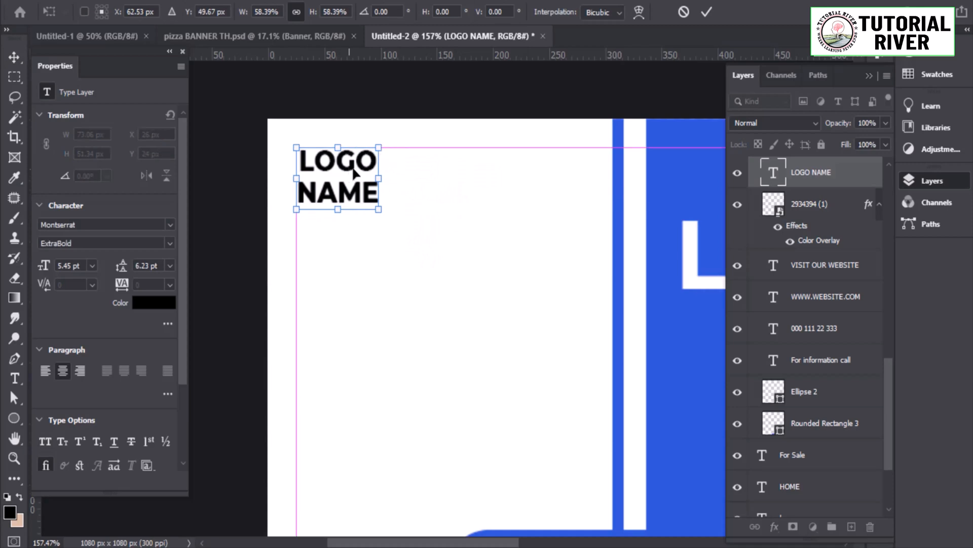
key("Return")
- Recolor the word LOGO with the blue sampled from the vertical stripe beside the heading, leaving NAME black
key("t")
left_click(333, 155)
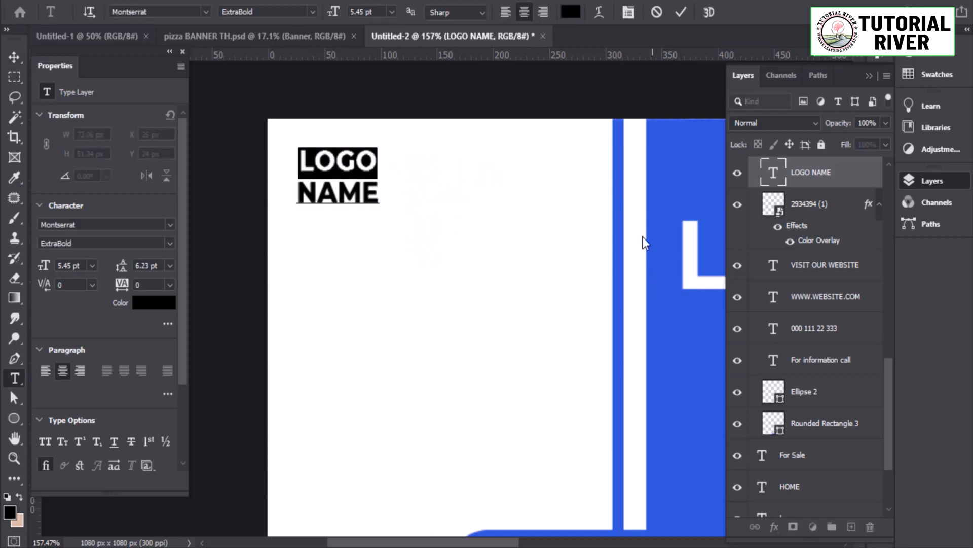
left_click(143, 304)
left_click(620, 204)
left_click(919, 274)
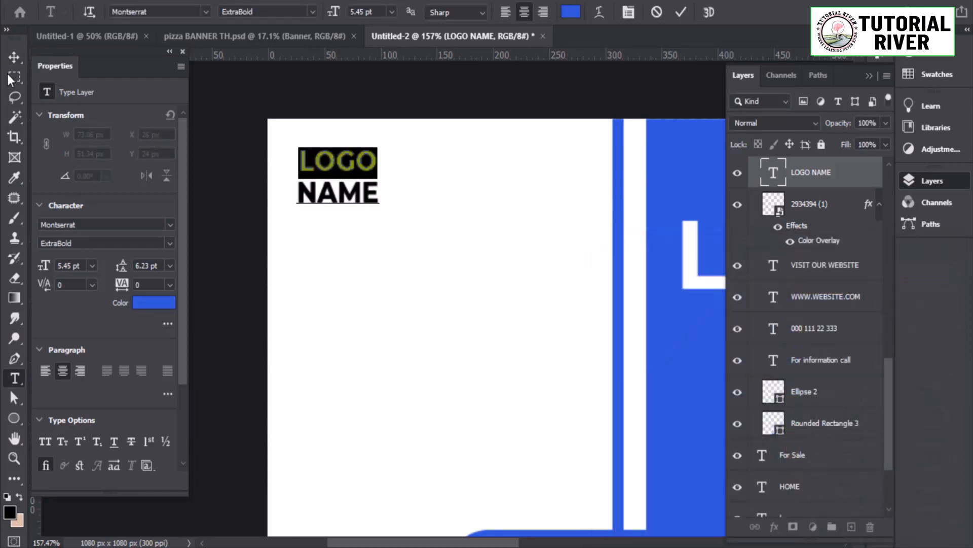
left_click(13, 58)
left_click_drag(421, 243, 349, 256)
left_click_drag(442, 292, 342, 299)
left_click_drag(482, 315, 476, 328)
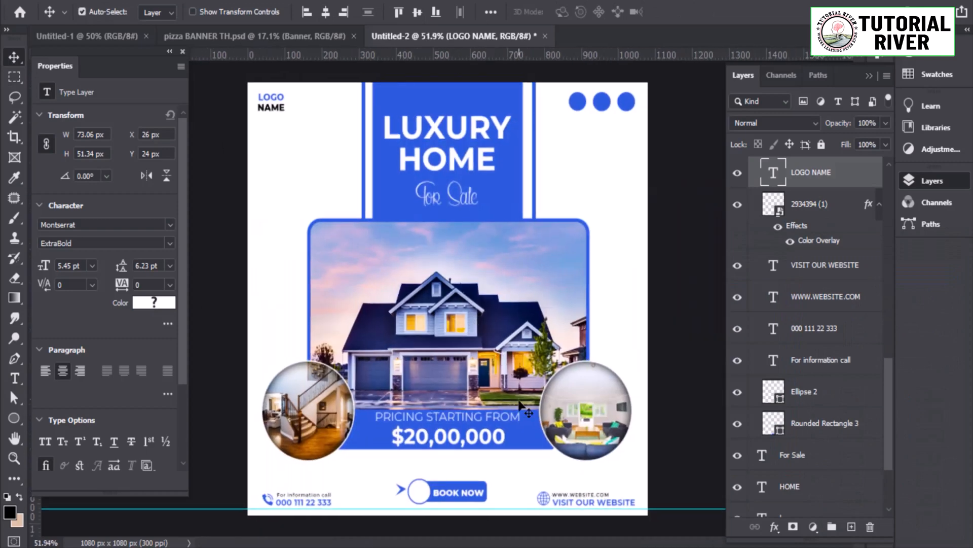
scroll(519, 401, "down", 1)
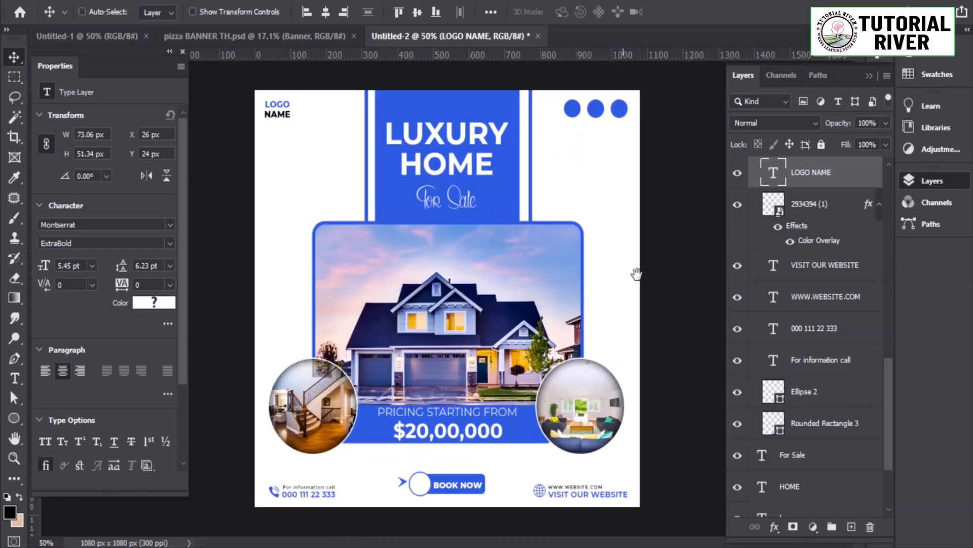
- Try to shift the shape containing the arrow so the arrow sits inside the Book Now button's white circle
scroll(421, 450, "up", 7)
left_click_drag(357, 400, 460, 406)
key("ctrl+0")
scroll(569, 454, "down", 2)
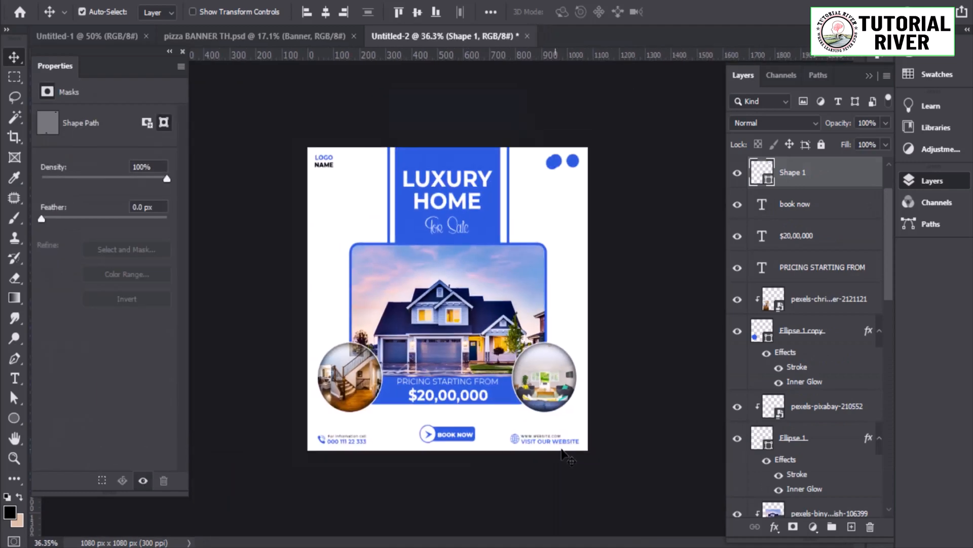
scroll(541, 194, "up", 4)
mouse_move(507, 217)
left_mouse_down()
mouse_move(485, 208)
mouse_move(541, 215)
mouse_move(513, 226)
mouse_move(464, 216)
mouse_move(512, 208)
left_mouse_up()
scroll(522, 205, "up", 2)
scroll(457, 215, "down", 4)
left_click_drag(440, 217, 423, 218)
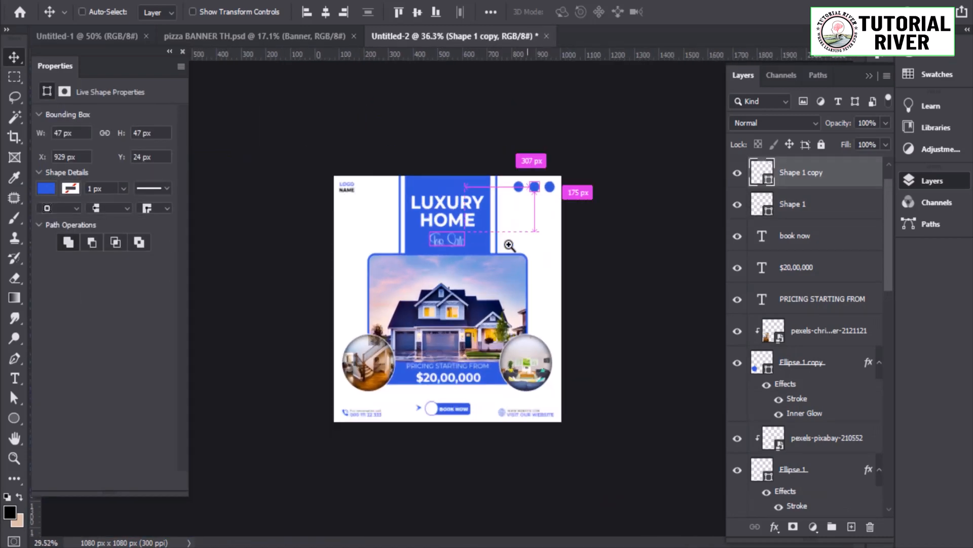
- Move the three blue circles together slightly left and down, with the first at X 845 px, Y 37 px, and deselect them
left_click_drag(453, 181, 528, 167)
left_click_drag(639, 116, 612, 121)
left_click_drag(612, 126, 584, 153)
left_click_drag(596, 276, 592, 337)
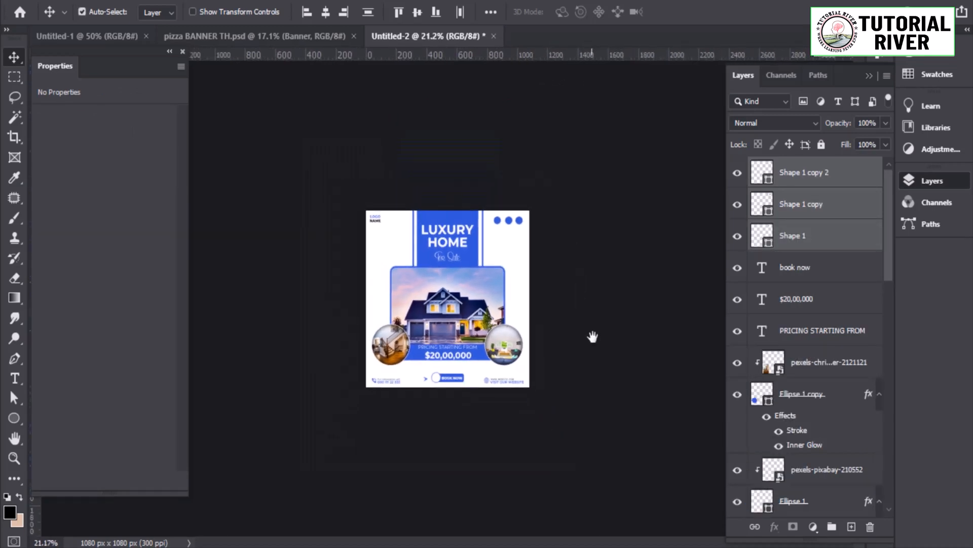
left_click_drag(464, 515, 494, 447)
left_click(495, 447, "ctrl")
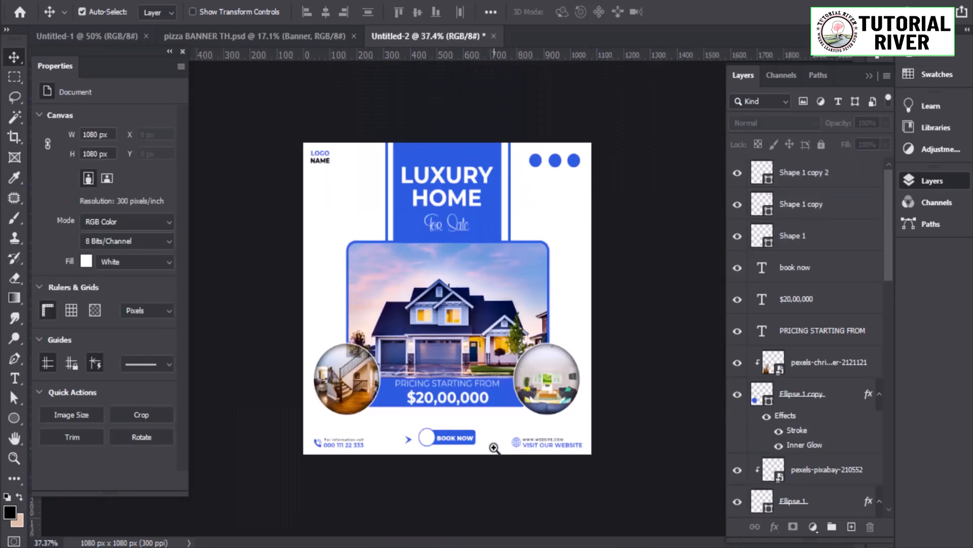
- Duplicate the arrow onto its own layer and move the copy into the Book Now button's white circle
left_click(410, 442)
key("p")
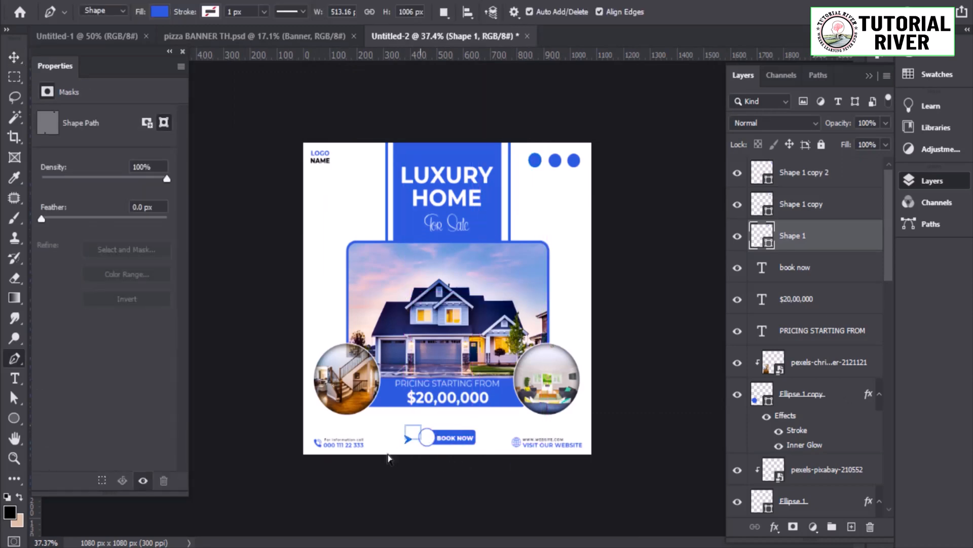
key("ctrl+j")
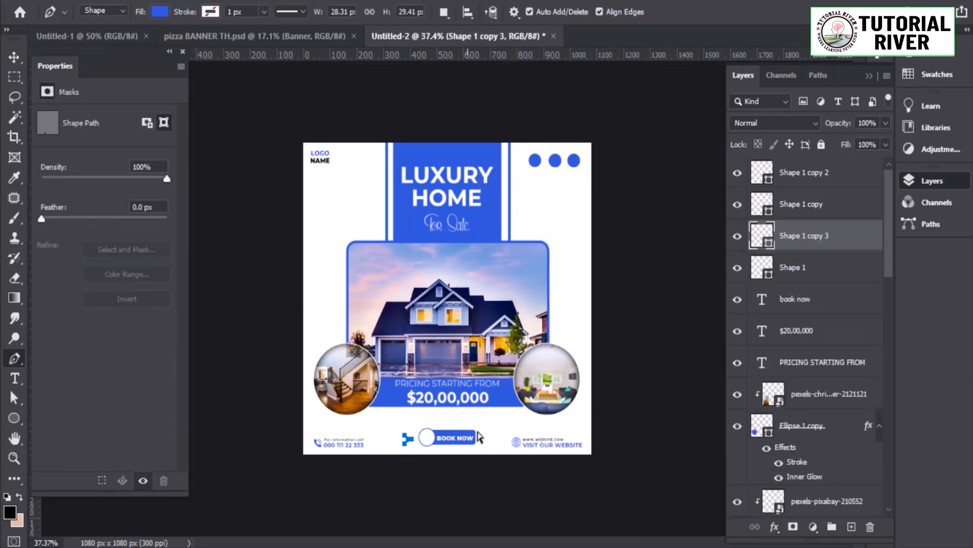
key("ctrl+t")
left_click_drag(407, 445, 496, 448)
left_click_drag(413, 422, 490, 413)
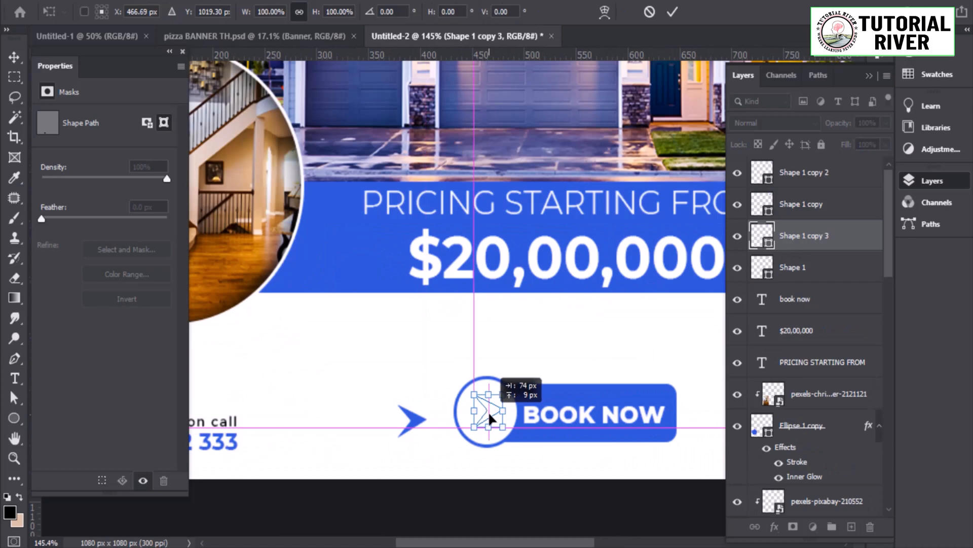
key("Return")
- Delete the original arrow beside the Book Now button from the shape it shares with the first blue circle
left_click(806, 269)
left_click_drag(391, 380, 433, 483)
key("Delete")
left_click(14, 58)
left_click_drag(583, 359, 500, 340)
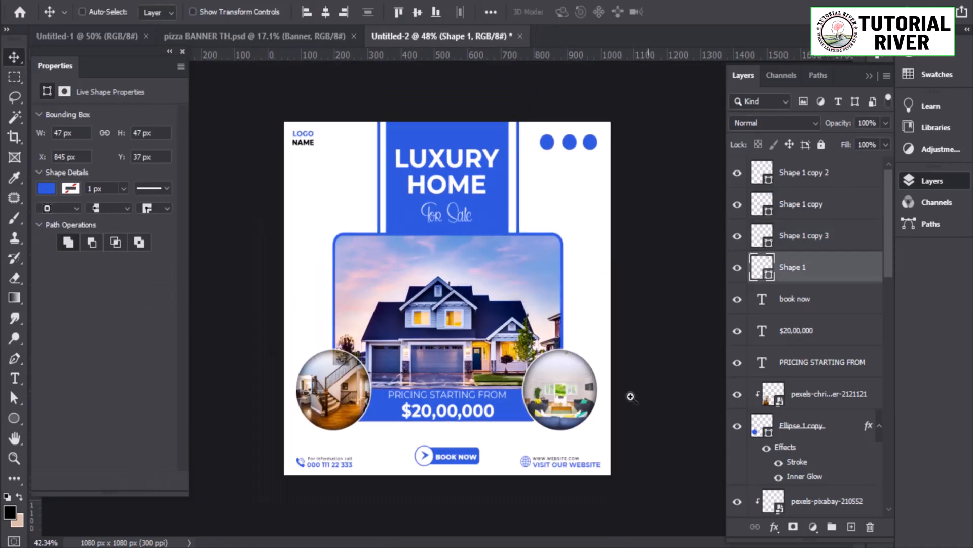